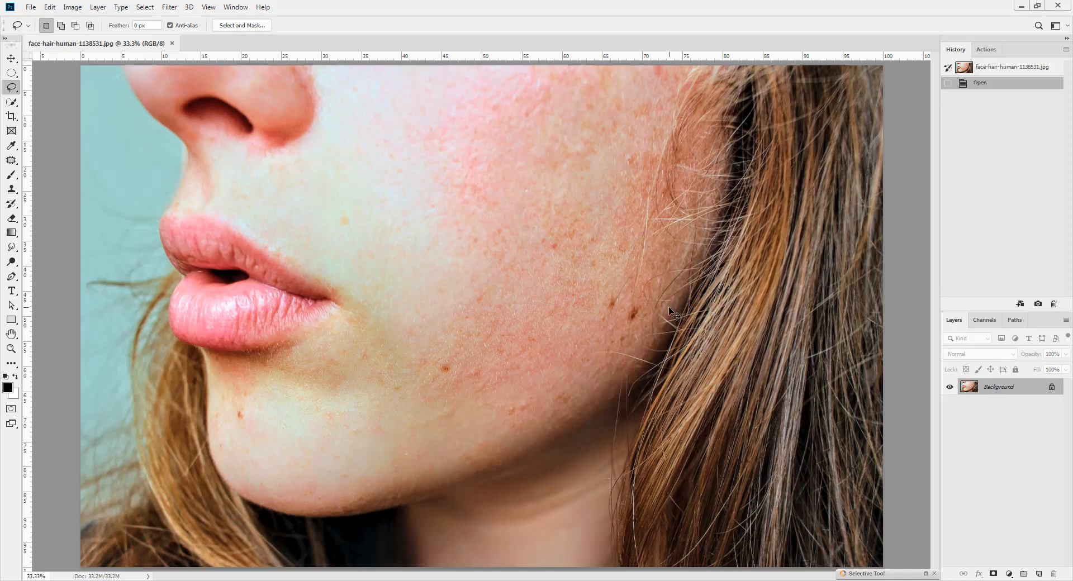
Duplicate the Background layer and open the Imagenomic Portraiture filter on the copy.
key("ctrl+j")
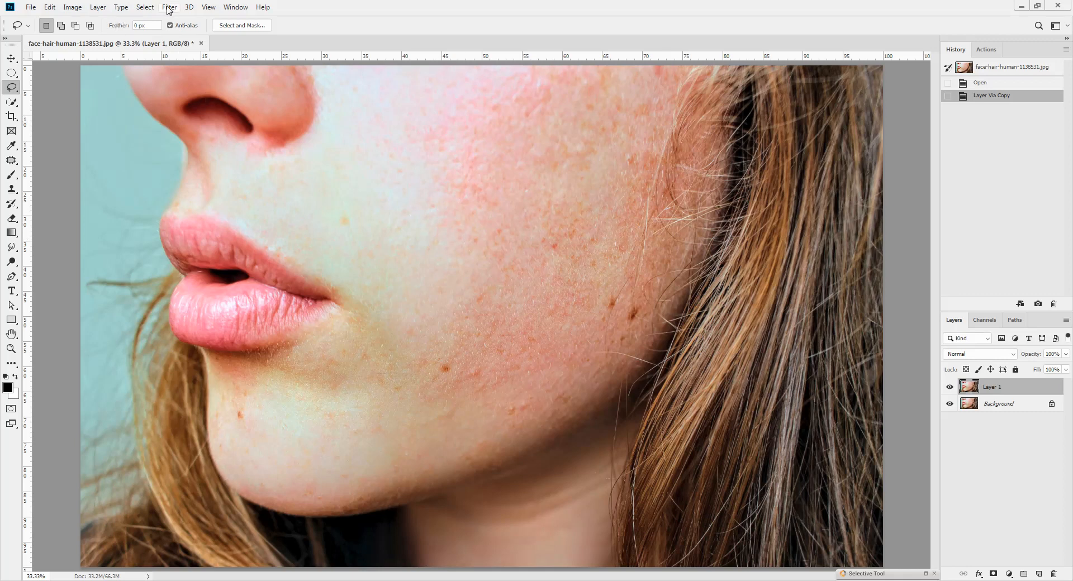
left_click(167, 8)
mouse_move(199, 250)
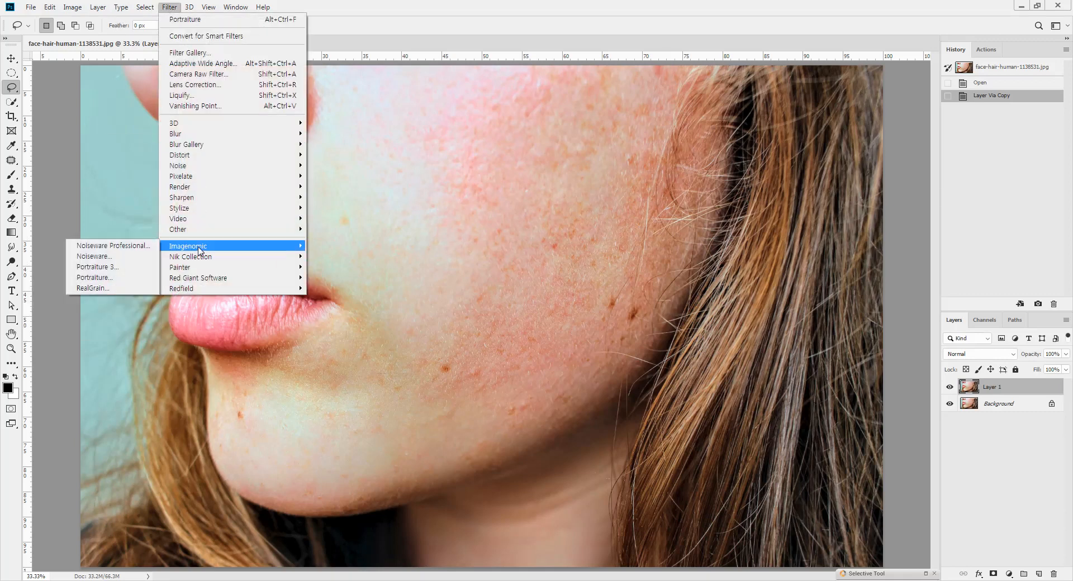
left_click(124, 278)
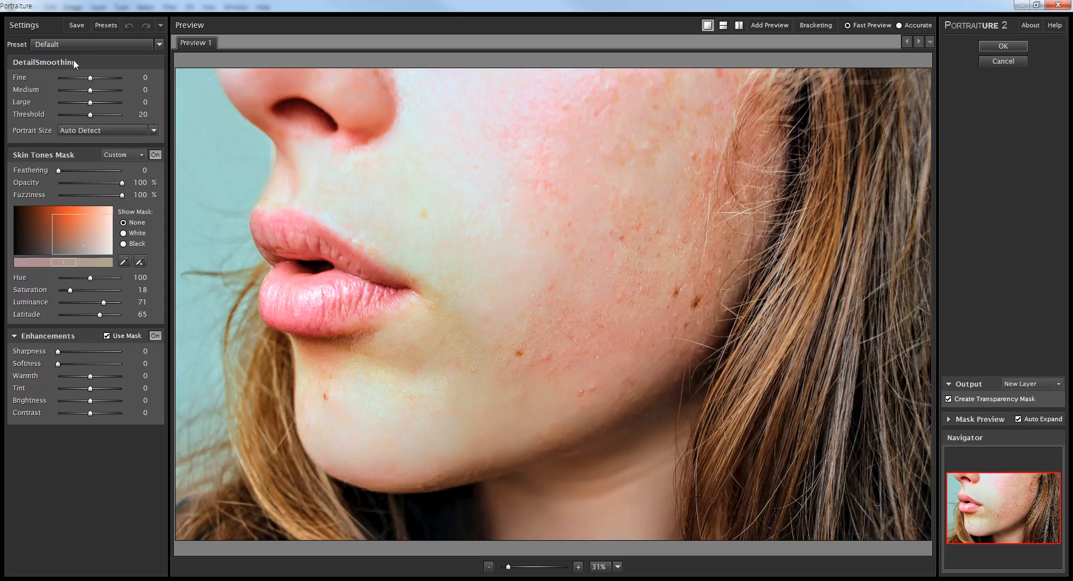
Apply Portraiture with the skin tones mask on Auto, output to Current Layer and no transparency mask, then compare the result with the original.
left_click(133, 156)
left_click(134, 179)
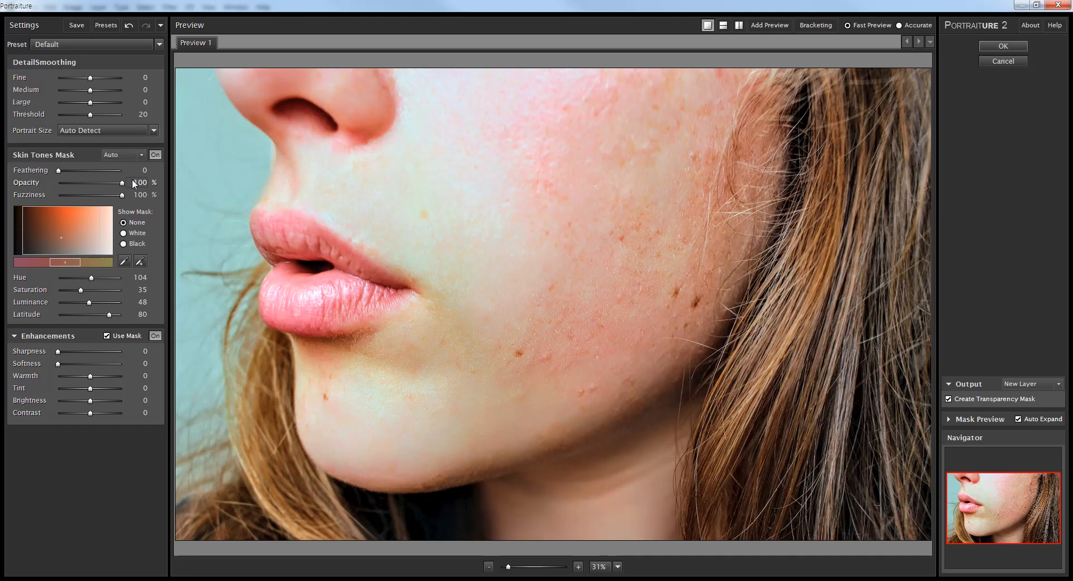
left_click(1027, 385)
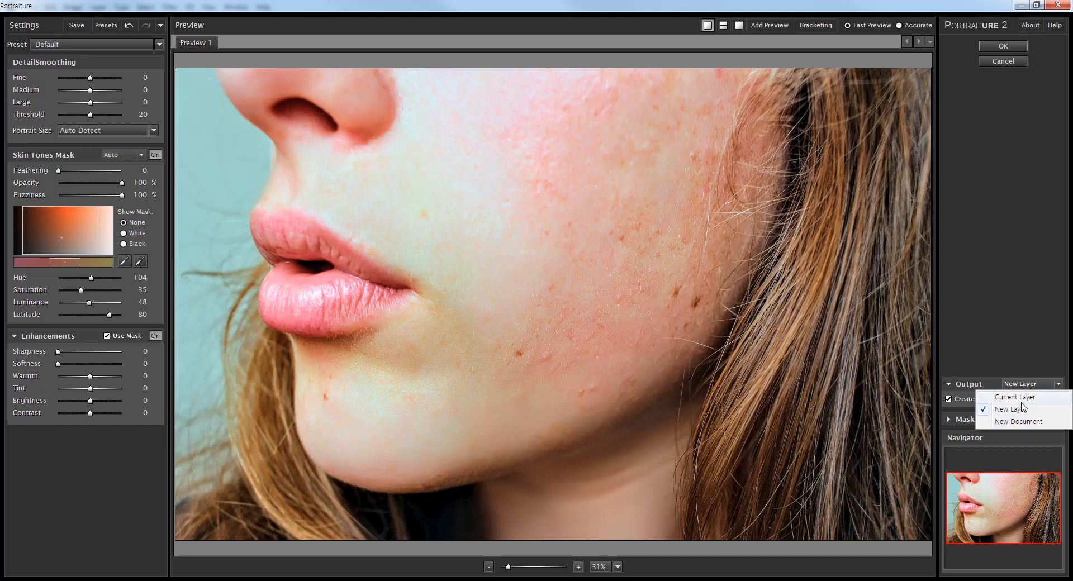
left_click(1018, 397)
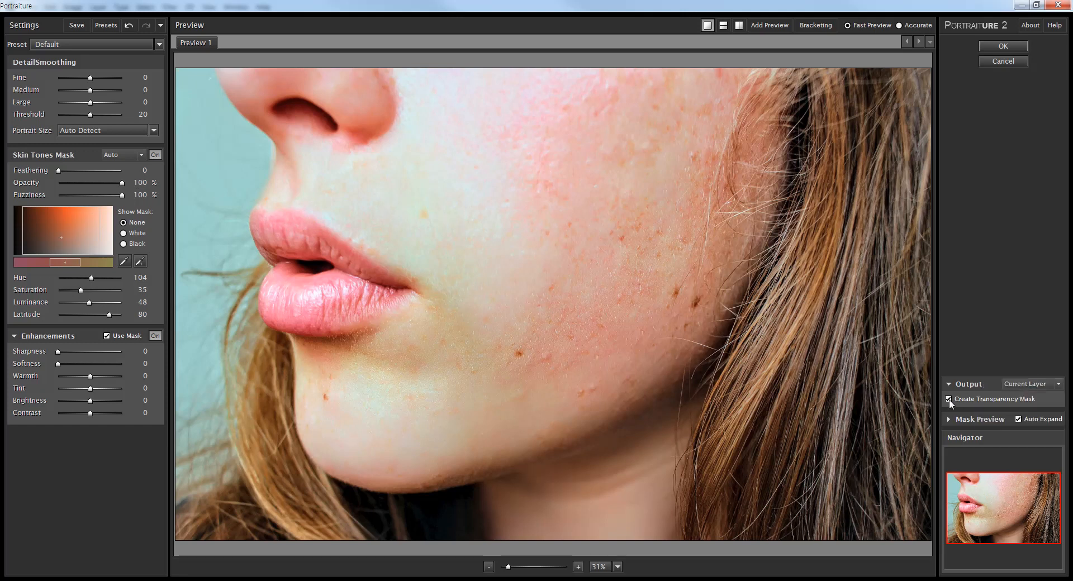
left_click(949, 400)
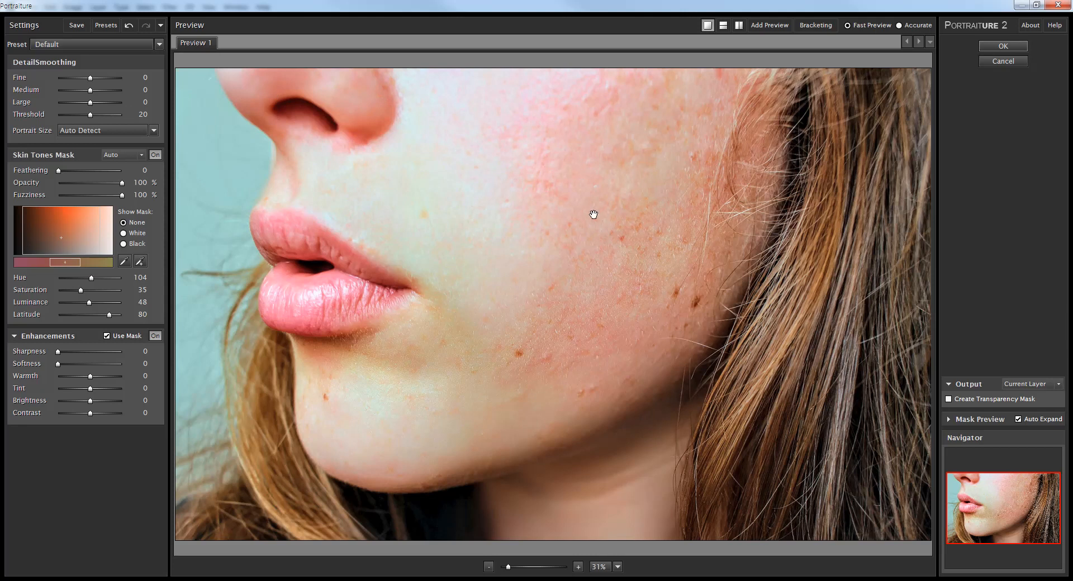
left_click(992, 46)
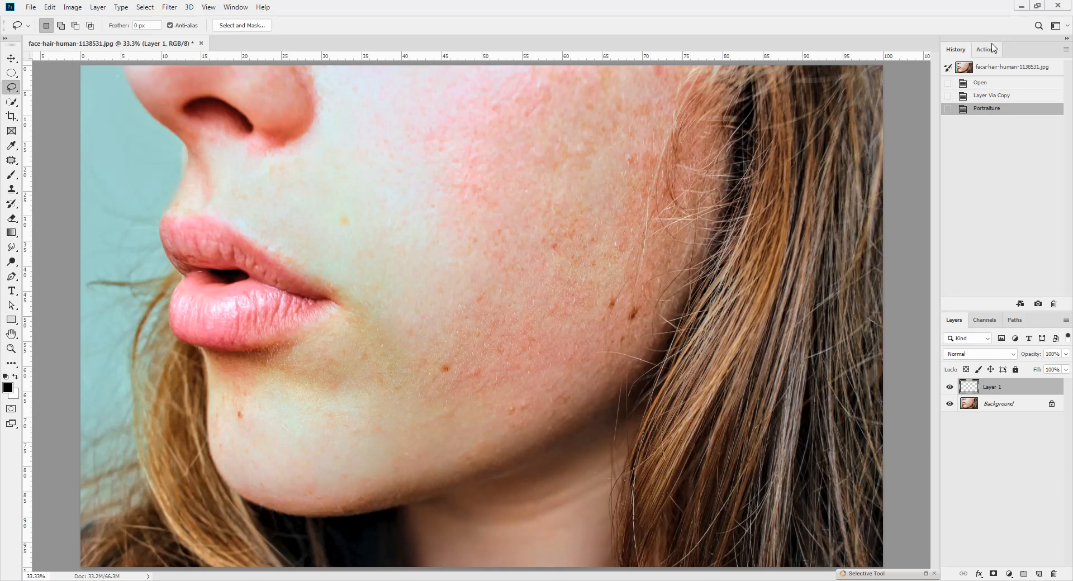
left_click(950, 388)
left_click(951, 387)
Delete the filtered Layer 1.
left_click(169, 6)
mouse_move(204, 267)
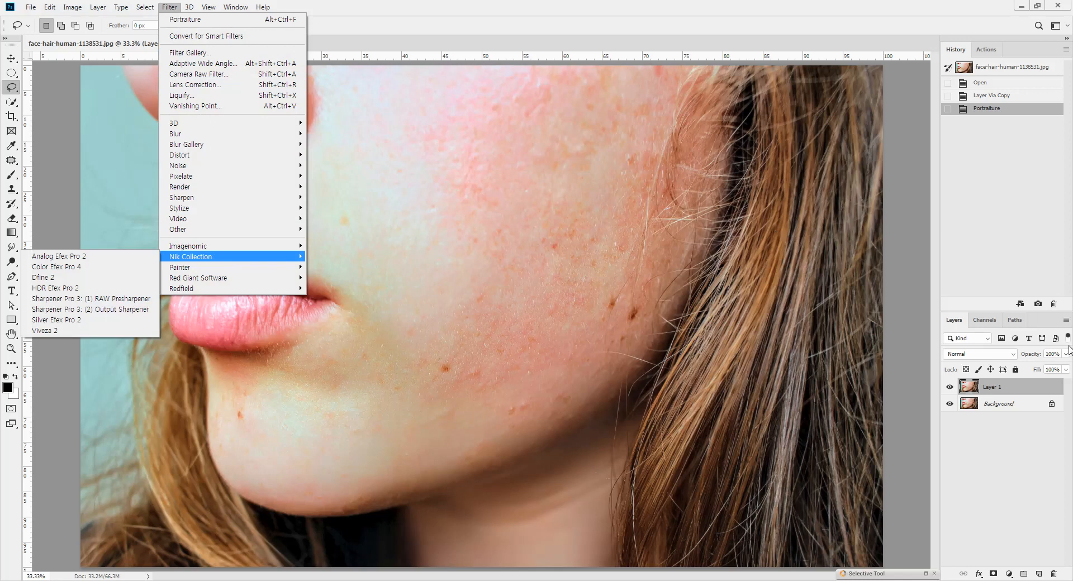
left_click(1042, 390)
left_click_drag(1041, 390, 1054, 574)
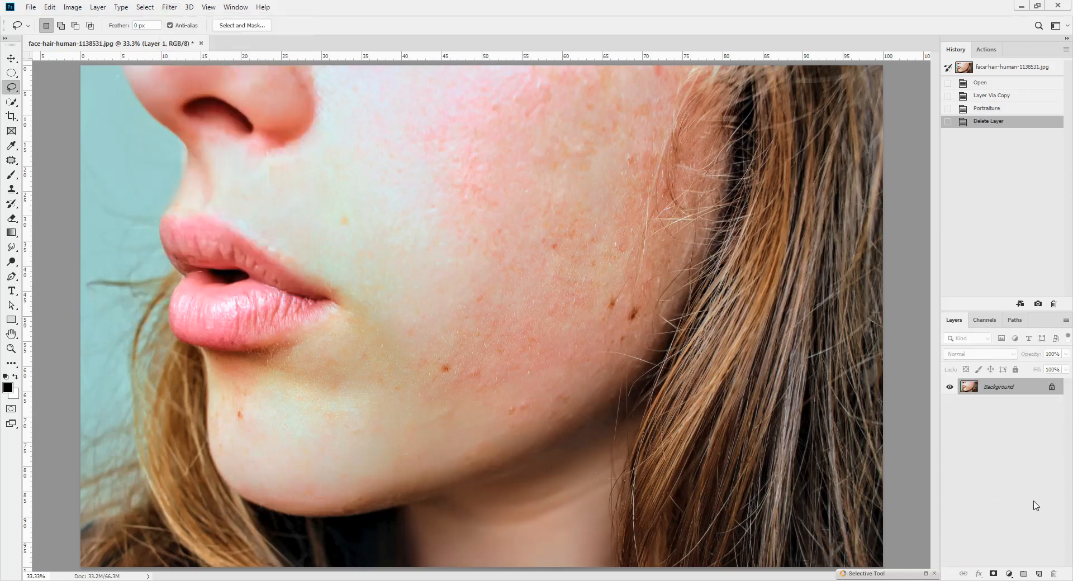
Make a fresh copy of the Background layer and open the Portraiture filter on it, keeping the Default preset.
key("ctrl+j")
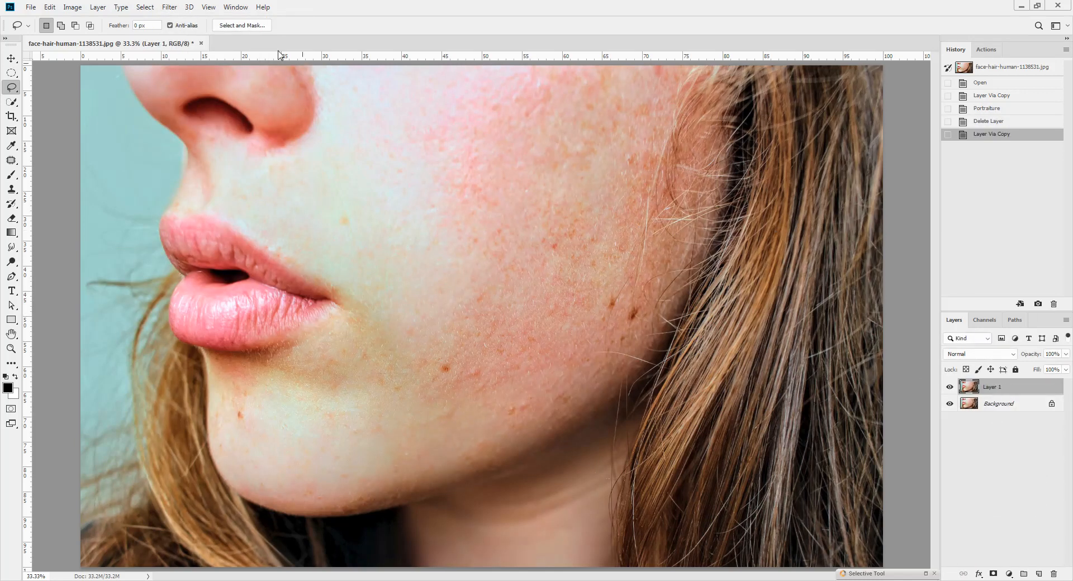
left_click(170, 7)
mouse_move(189, 246)
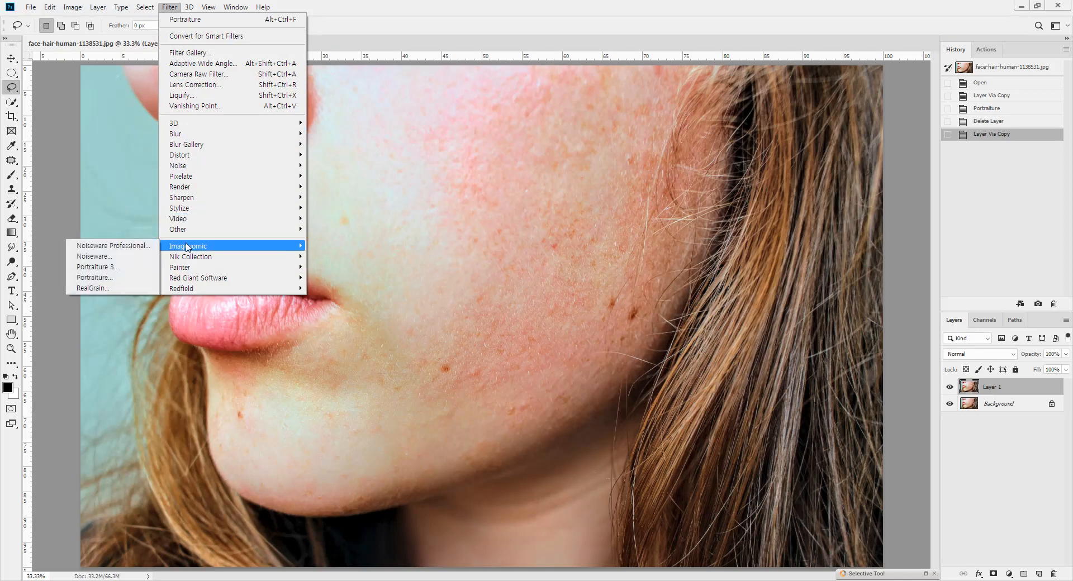
left_click(140, 279)
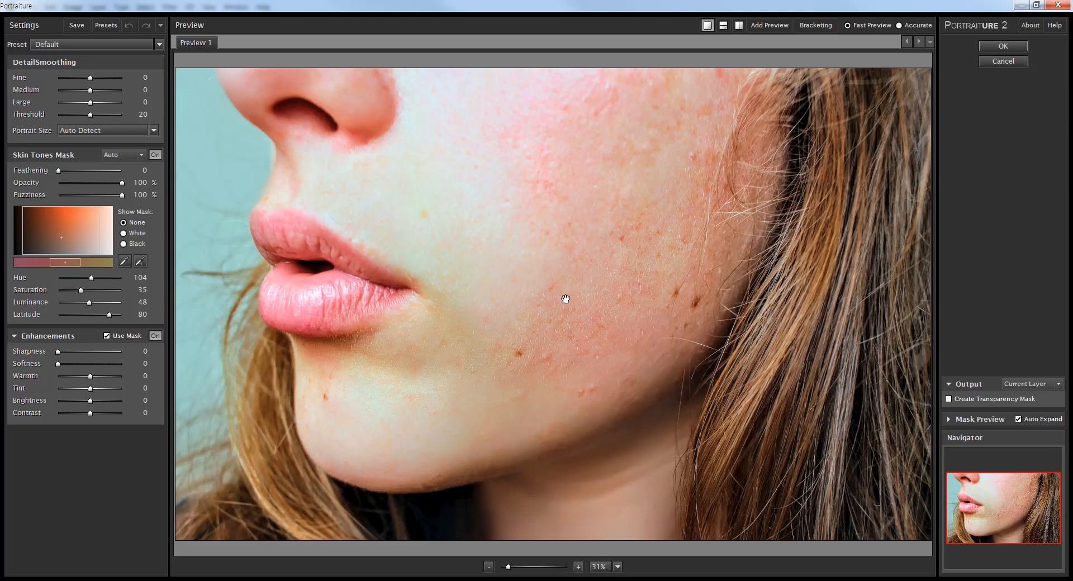
left_click(152, 42)
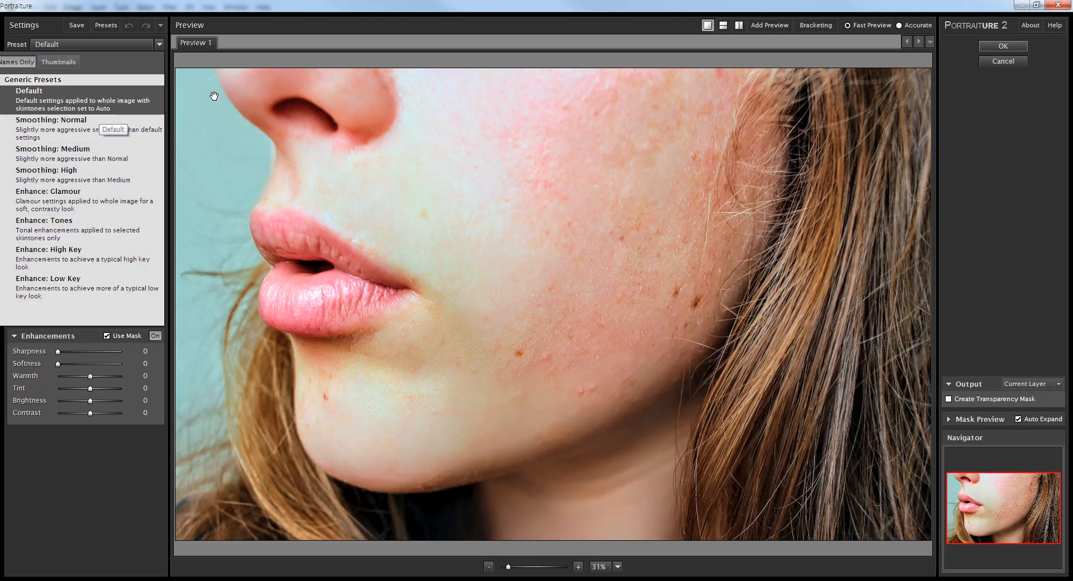
left_click(440, 9)
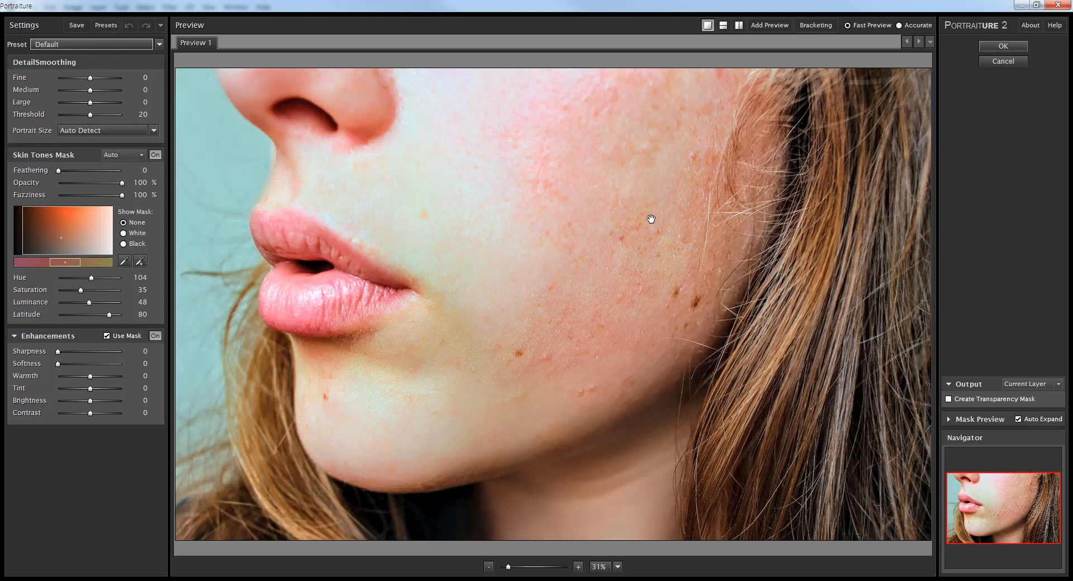
Set the Portraiture output to New Layer and turn on Create Transparency Mask.
left_click(1034, 385)
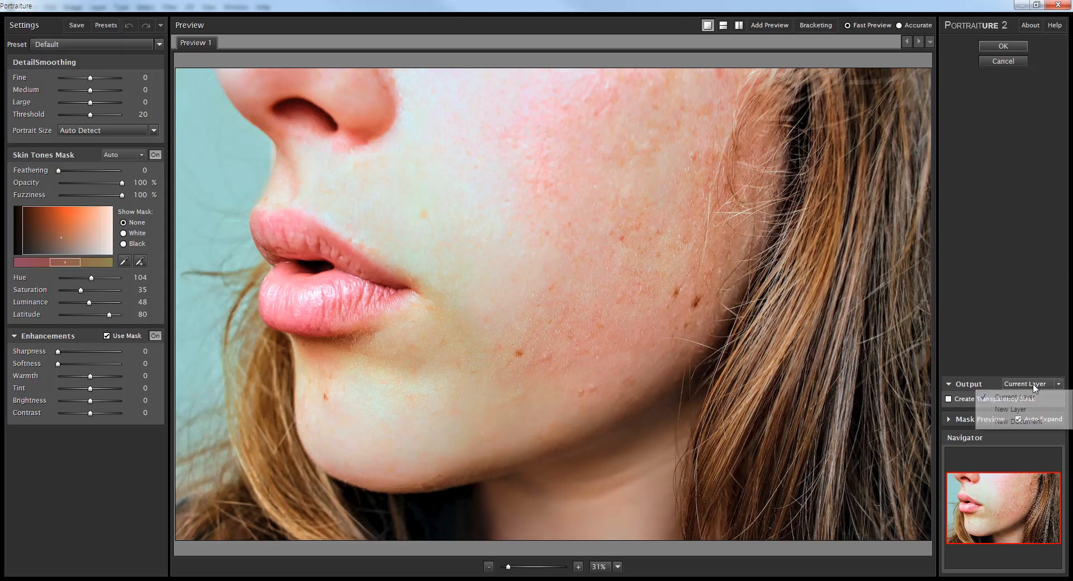
left_click(1023, 411)
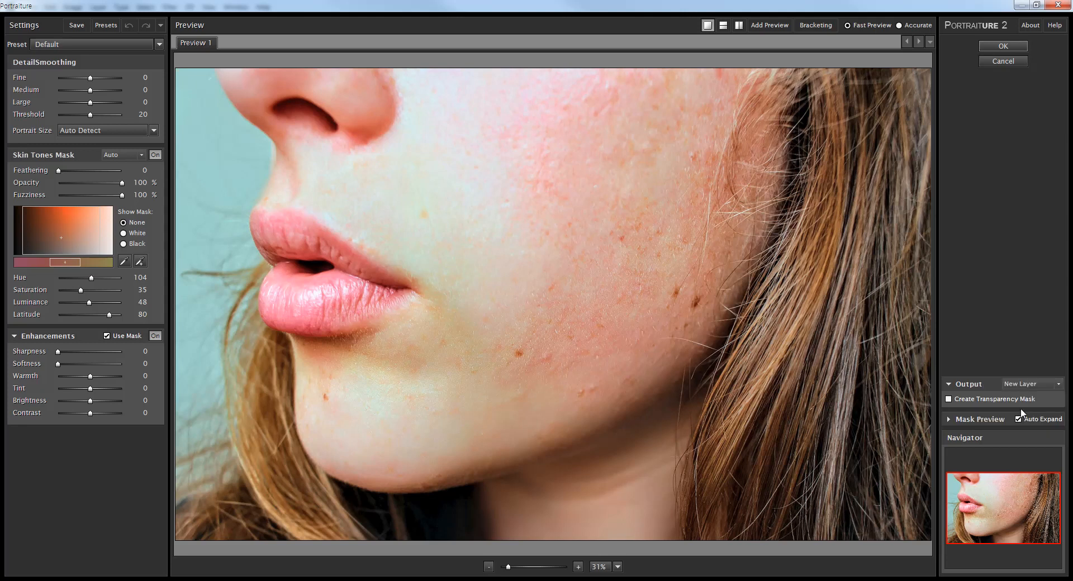
left_click(970, 399)
Build a custom skin tones mask by sampling light and dark skin across the cheek, jaw and neck, and apply the filter.
left_click(123, 262)
left_click(486, 170)
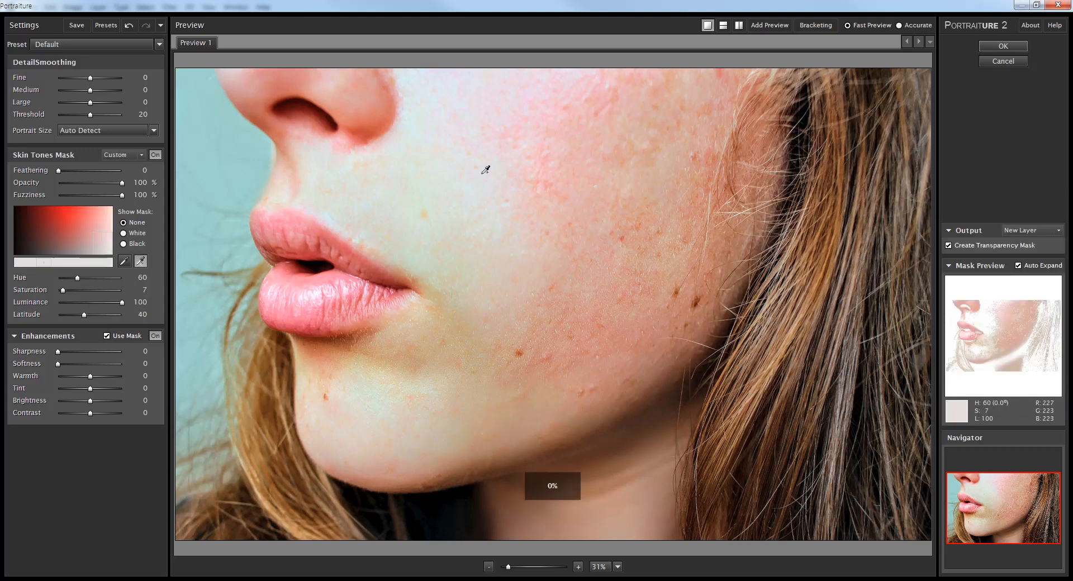
left_click(486, 170)
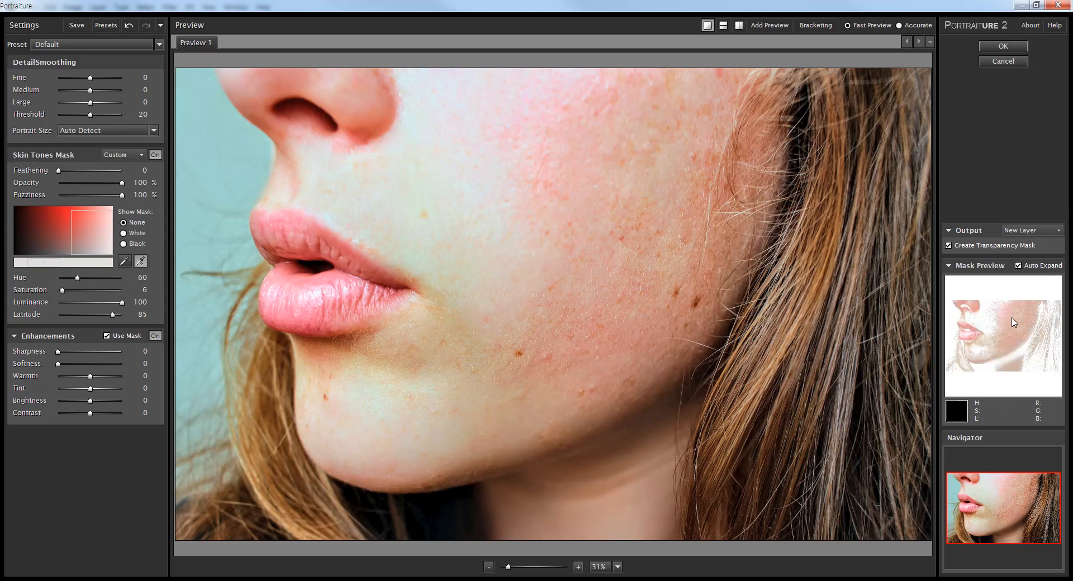
left_click(468, 176)
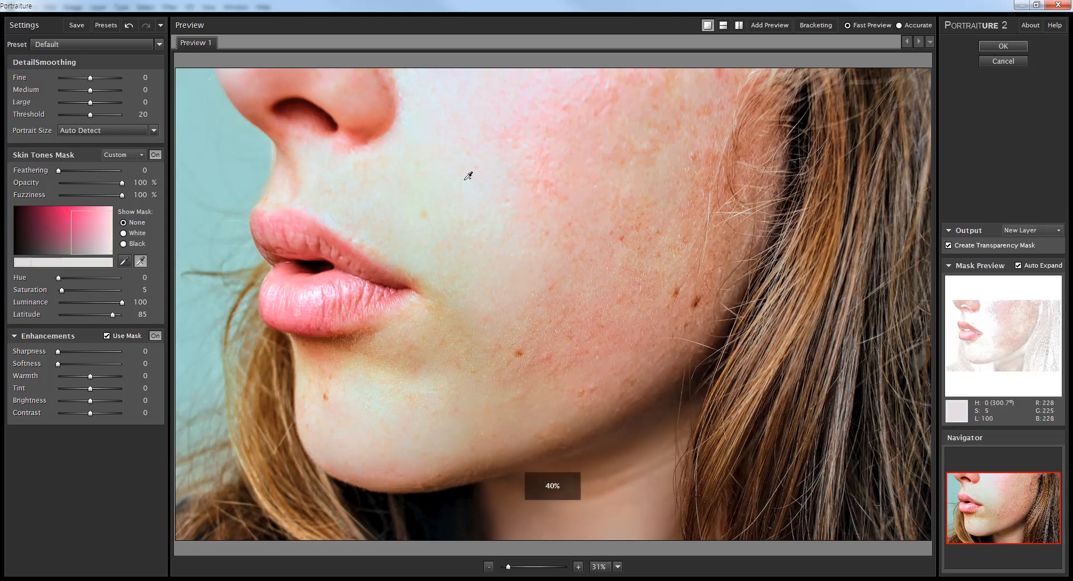
left_click(608, 169)
left_click(683, 190)
left_click(703, 272)
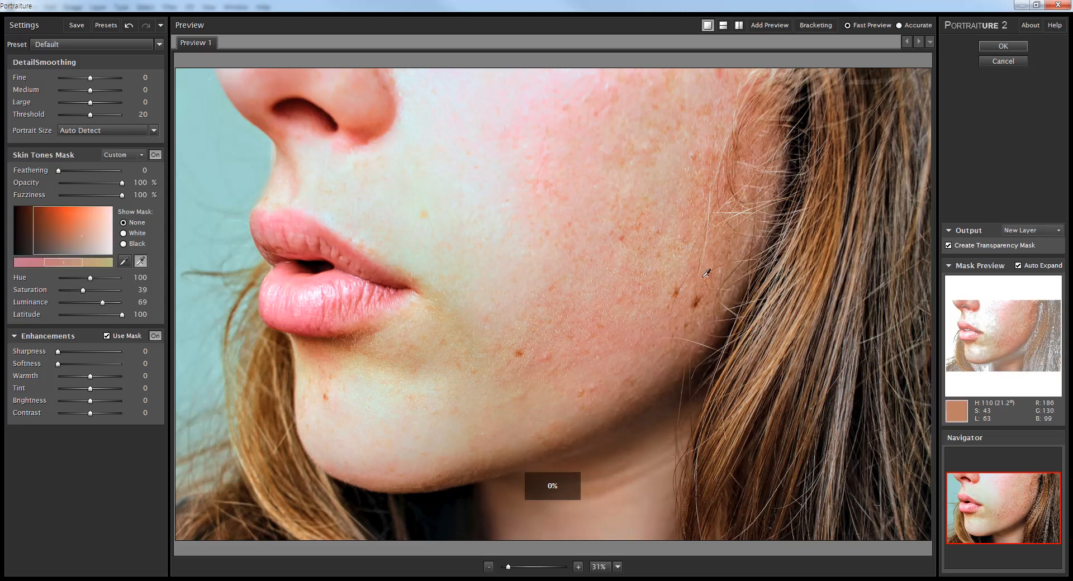
left_click(665, 340)
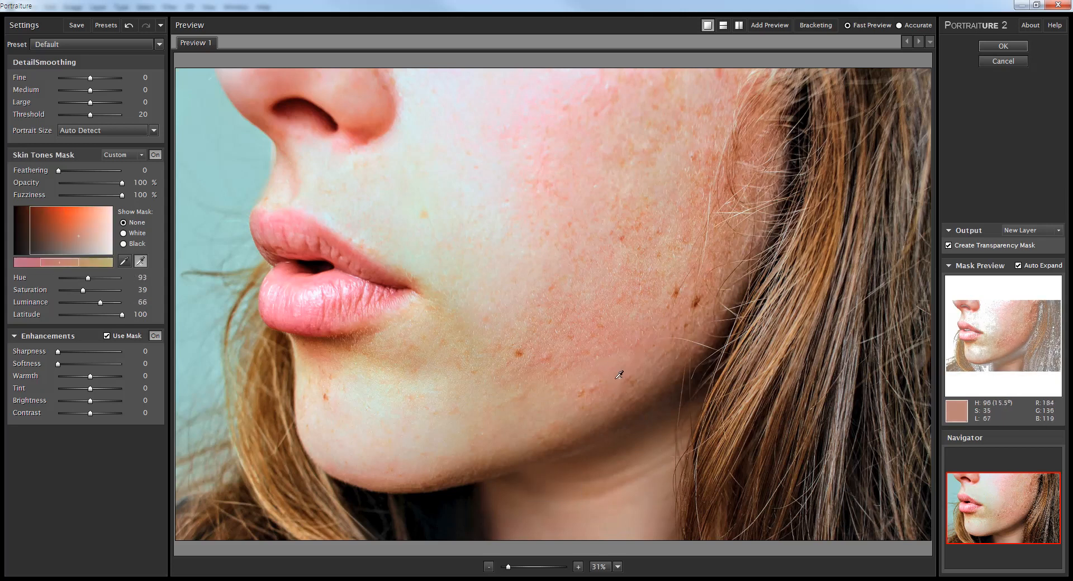
left_click(638, 434)
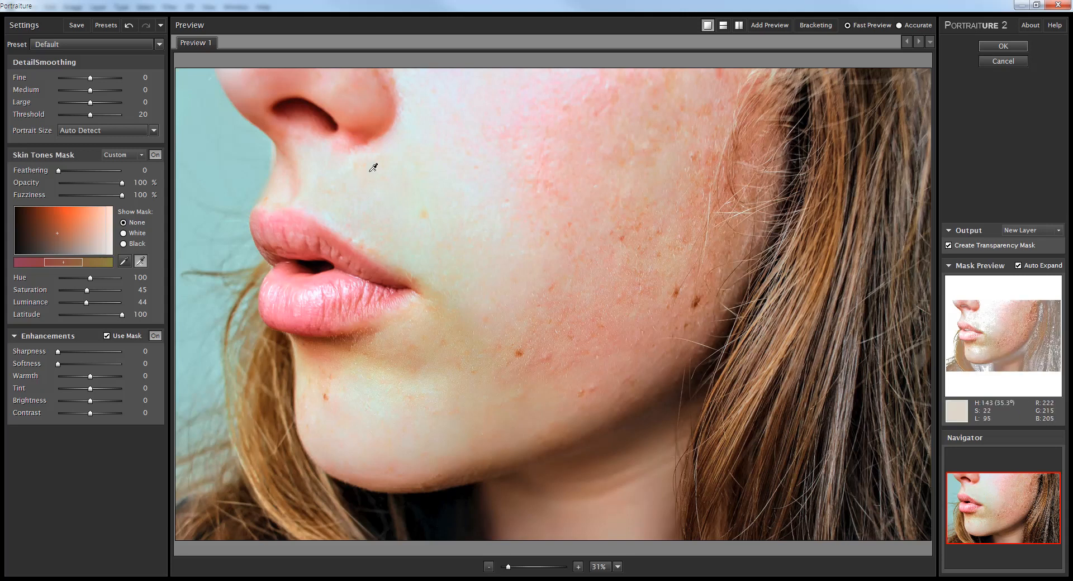
left_click(1003, 46)
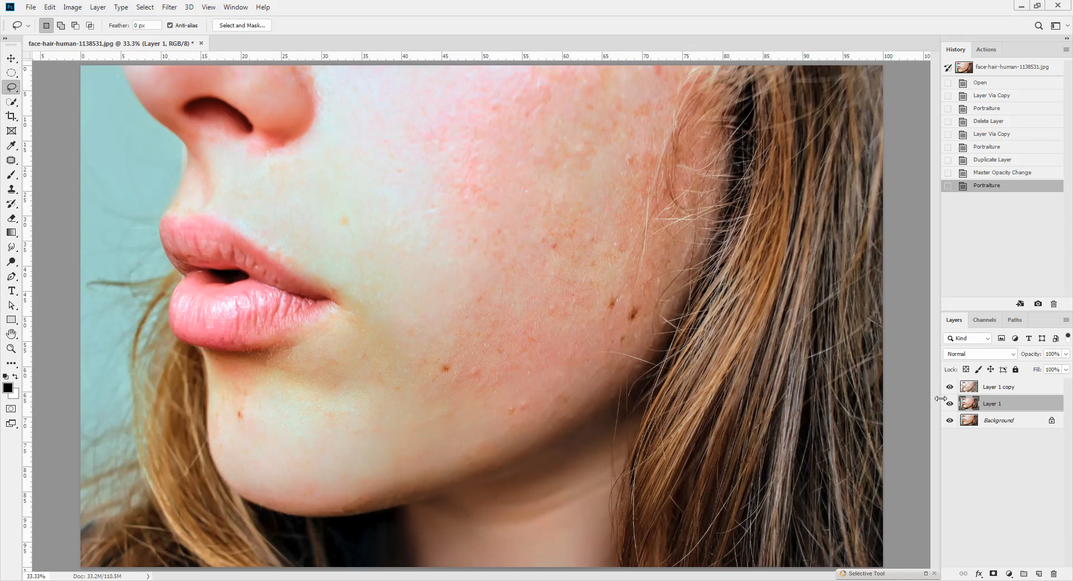
Examine the extracted skin layer on its own and against the layers beneath it, closely around the cheek and hair.
left_click_drag(950, 403, 949, 421)
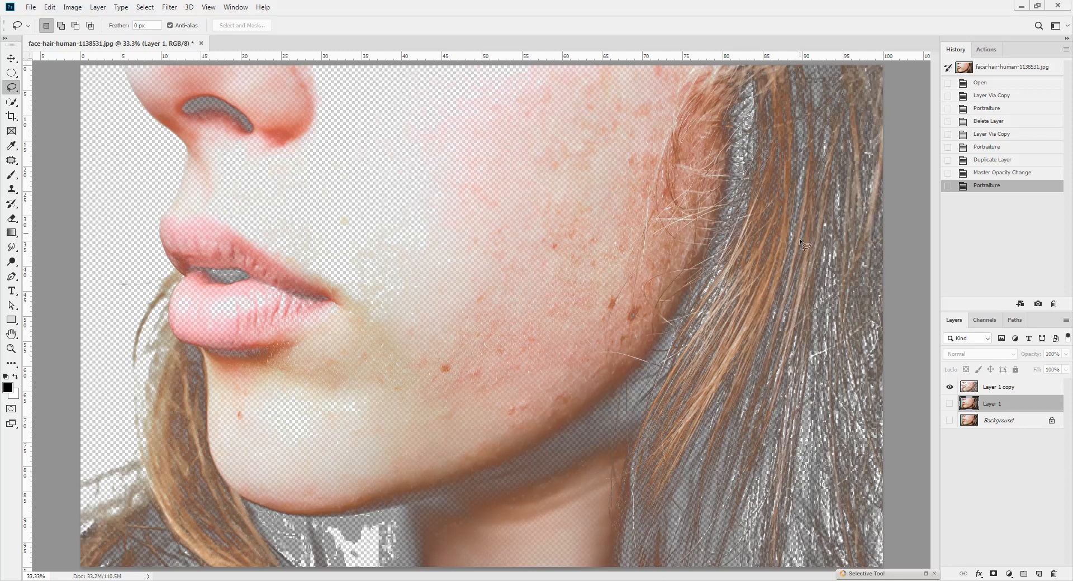
left_click(950, 404)
left_click(949, 420)
left_click(950, 387)
scroll(755, 266, "up", 2)
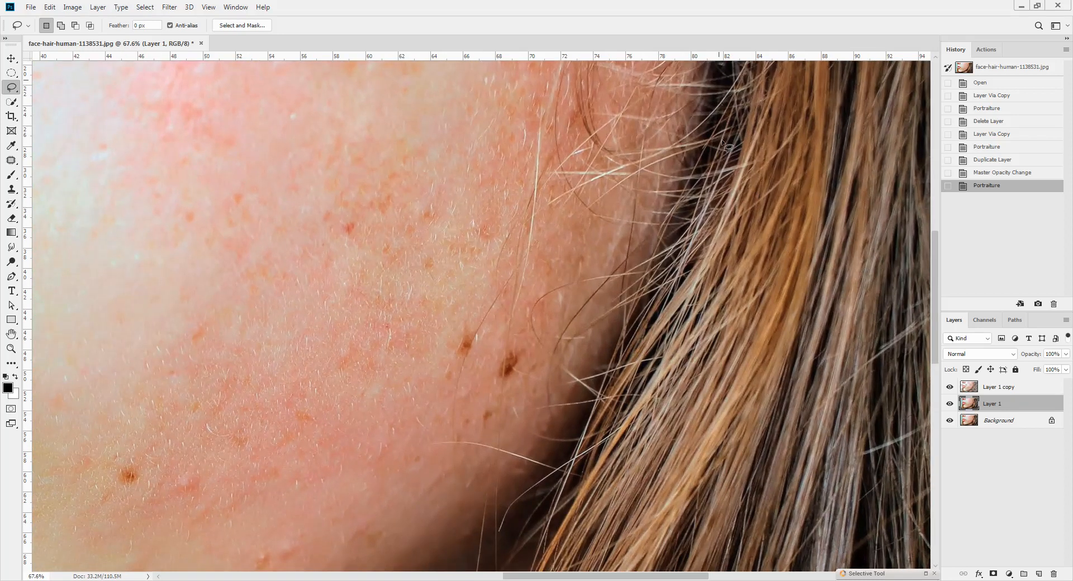
left_click(950, 389)
scroll(822, 302, "up", 5)
scroll(743, 349, "down", 3)
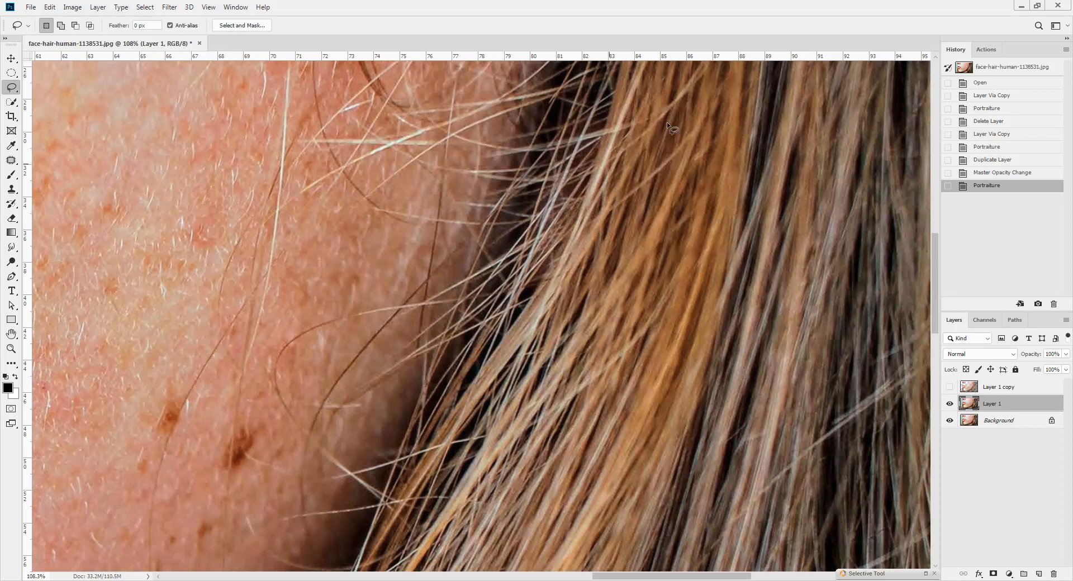
scroll(712, 331, "down", 10)
Show only Layer 1 copy and make it the active layer.
left_click_drag(950, 405, 949, 425)
left_click(950, 388)
left_click(994, 388)
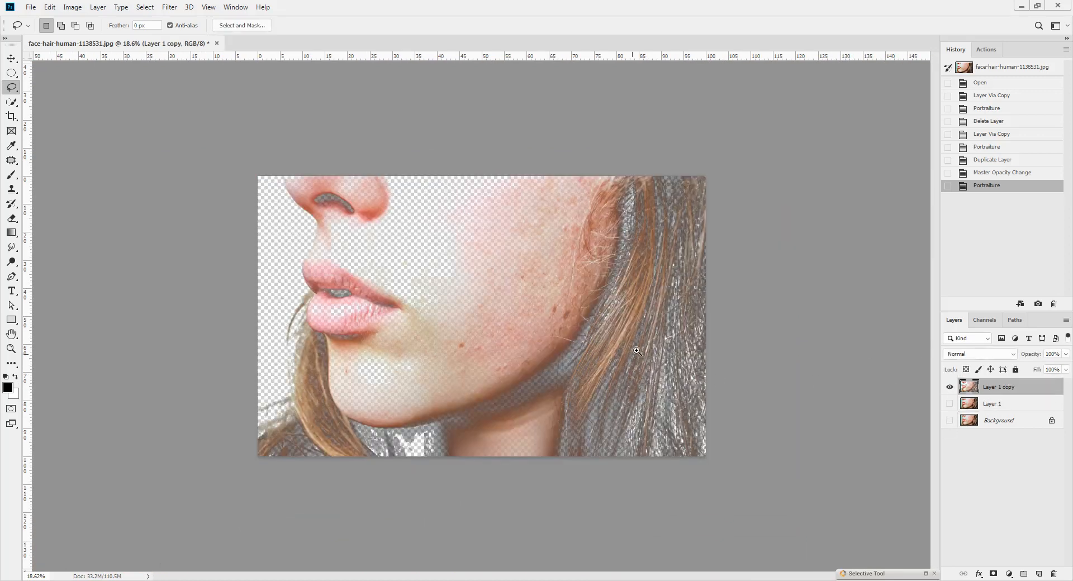
scroll(637, 351, "up", 3)
Erase the hair behind the cheek and neck from Layer 1 copy with an enlarged Eraser brush.
key("e")
key("bracketright")
key("bracketright")
key("bracketright")
key("bracketright")
key("bracketright")
key("bracketright")
left_click_drag(643, 531, 678, 391)
key("bracketleft")
mouse_move(655, 404)
left_mouse_down()
mouse_move(722, 276)
mouse_move(769, 92)
left_mouse_up()
mouse_move(740, 203)
left_mouse_down()
mouse_move(762, 110)
mouse_move(827, 120)
mouse_move(766, 213)
mouse_move(729, 352)
mouse_move(700, 550)
mouse_move(687, 422)
mouse_move(762, 460)
mouse_move(839, 235)
mouse_move(828, 426)
mouse_move(779, 396)
left_mouse_up()
Erase the remaining hair and dark areas below the chin and in front of the face, and switch to the Lasso tool.
key("bracketleft")
mouse_move(191, 291)
left_mouse_down()
mouse_move(172, 358)
mouse_move(183, 393)
mouse_move(197, 359)
mouse_move(204, 496)
mouse_move(232, 540)
mouse_move(241, 502)
mouse_move(293, 541)
mouse_move(369, 530)
mouse_move(313, 520)
left_mouse_up()
key("bracketright")
mouse_move(177, 519)
left_mouse_down()
mouse_move(148, 539)
mouse_move(150, 497)
left_mouse_up()
left_click_drag(135, 353, 168, 261)
key("l")
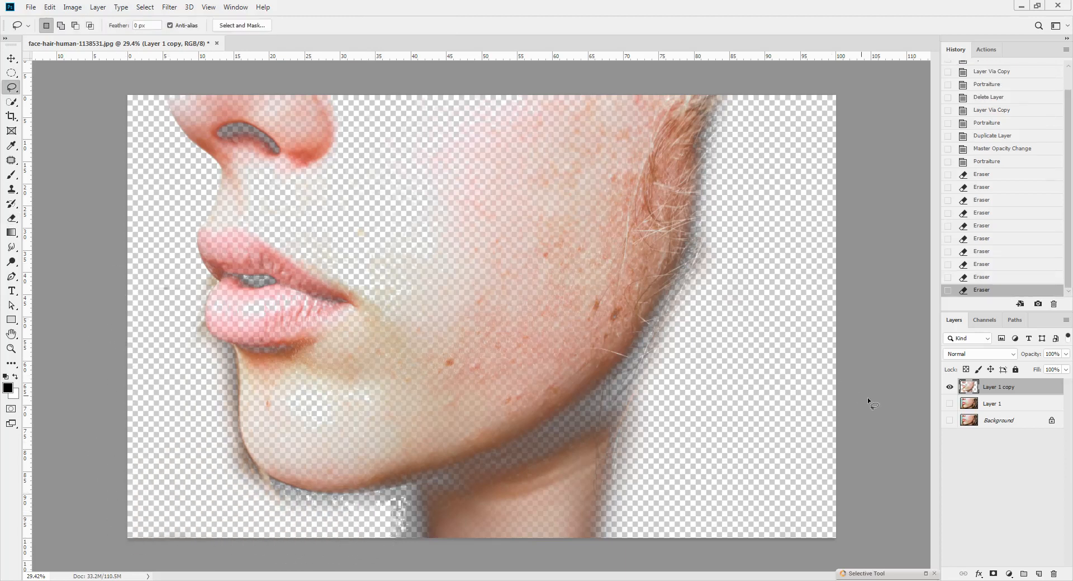
Show Layer 1 and Background again, compare the smoothing on and off, and merge Layer 1 copy down into Layer 1.
left_click_drag(948, 404, 950, 421)
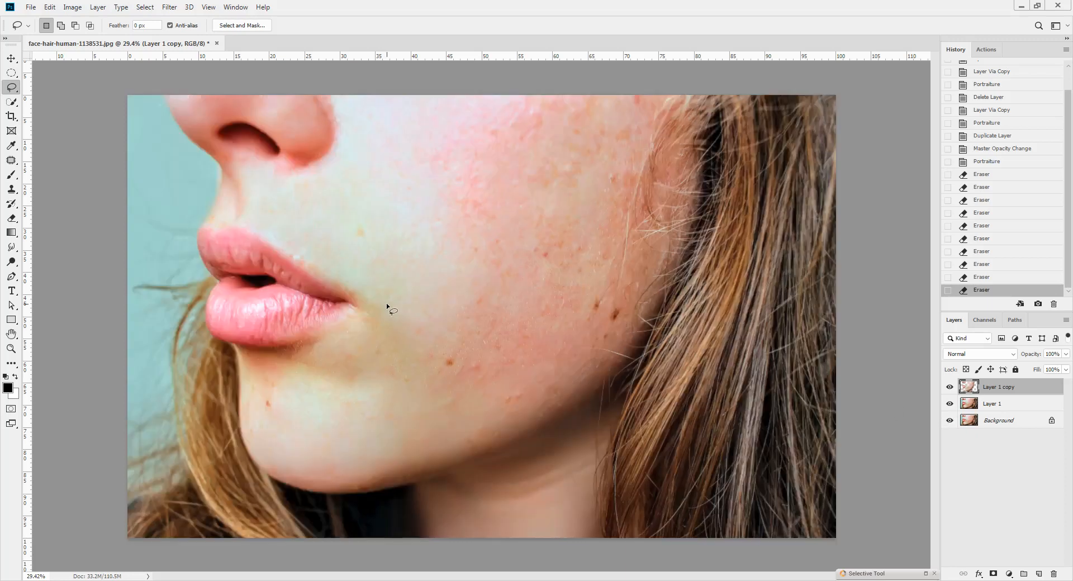
scroll(387, 303, "up", 2)
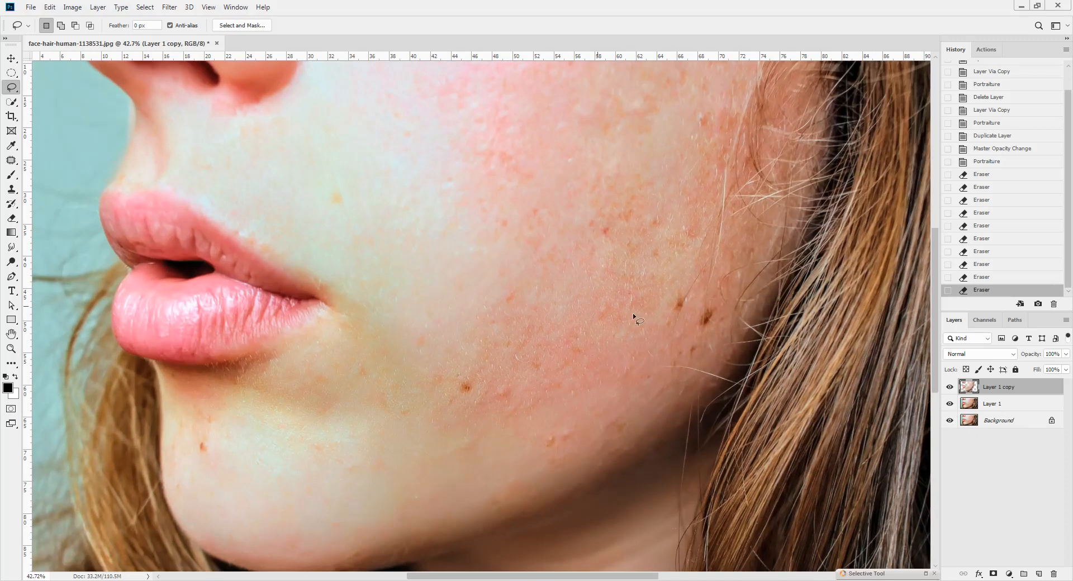
left_click(949, 388)
left_click(949, 388)
left_click(949, 387)
key("ctrl+e")
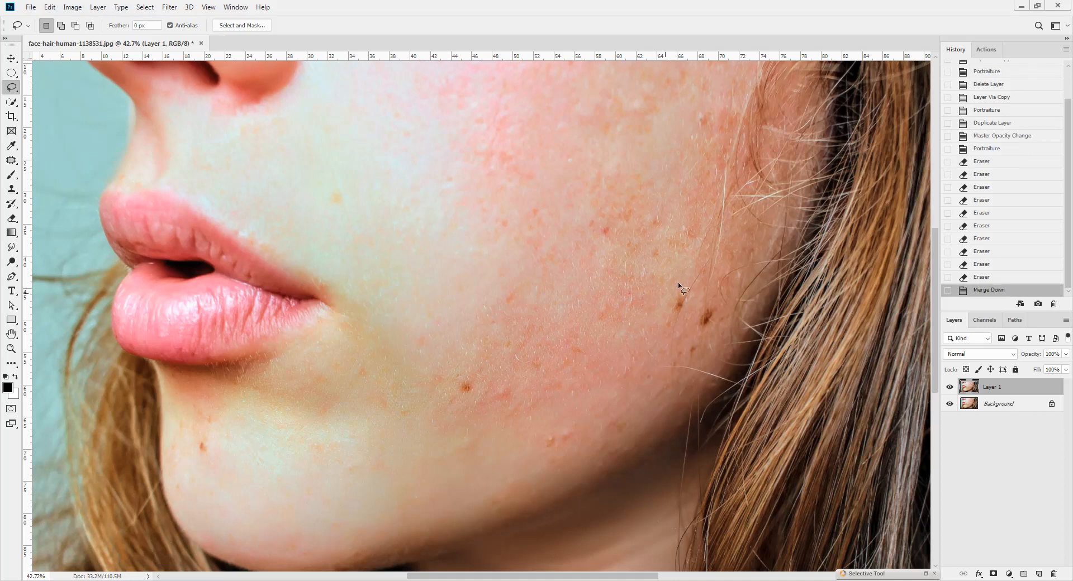
left_click(950, 387)
Apply Portraiture again to Layer 1 as a new layer, sampling skin tones from the shadow under the jaw and the blemished cheek.
left_click(171, 8)
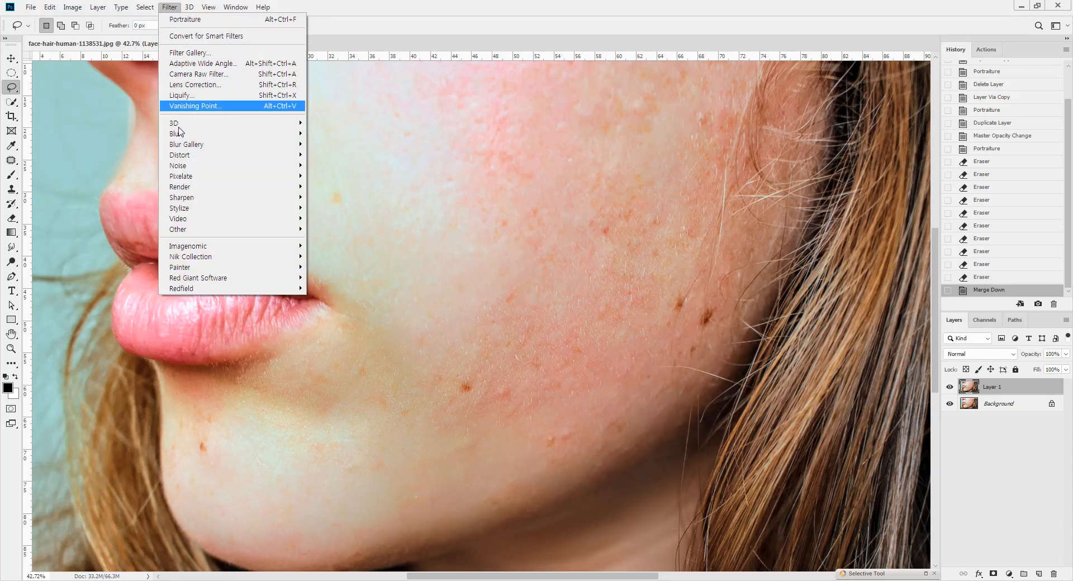
mouse_move(181, 246)
left_click(136, 279)
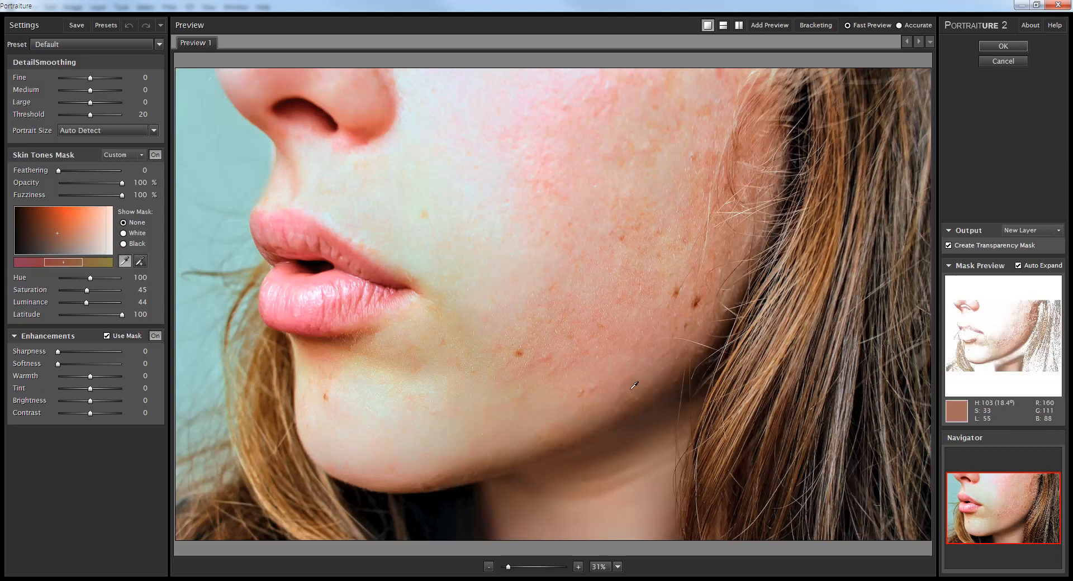
left_click(636, 428)
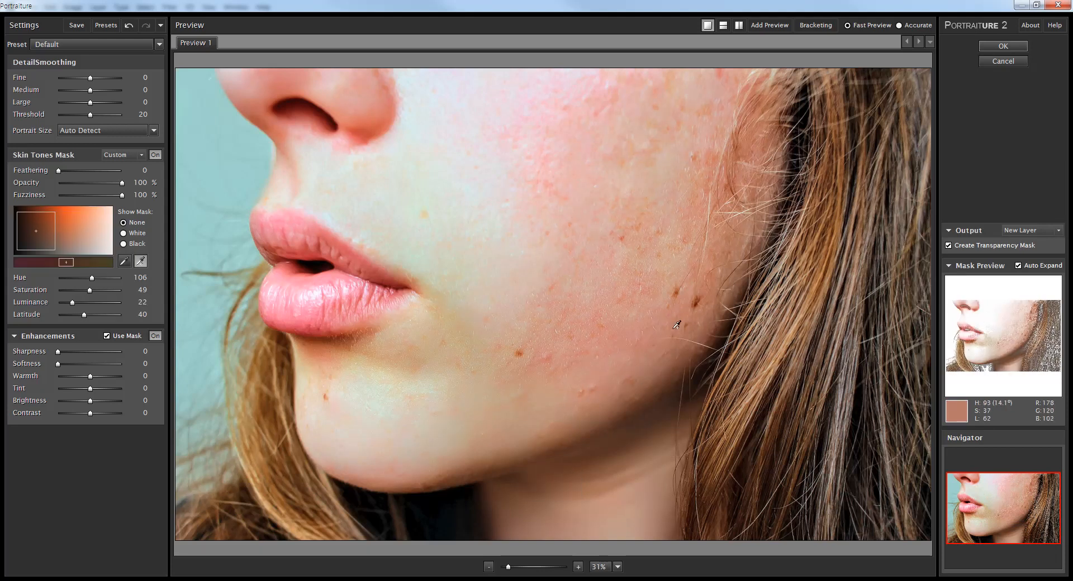
left_click(689, 309)
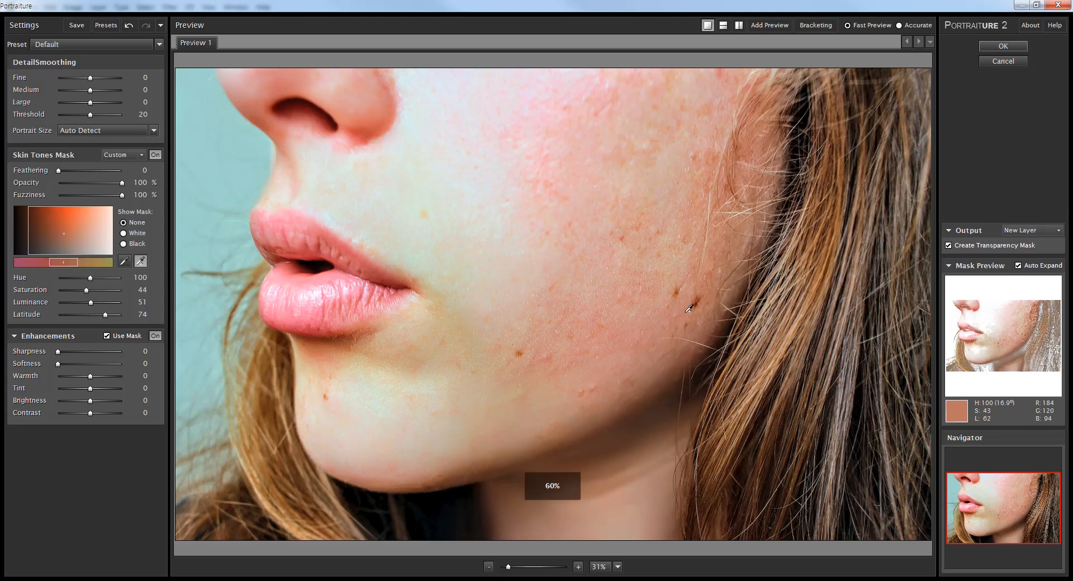
left_click(689, 309)
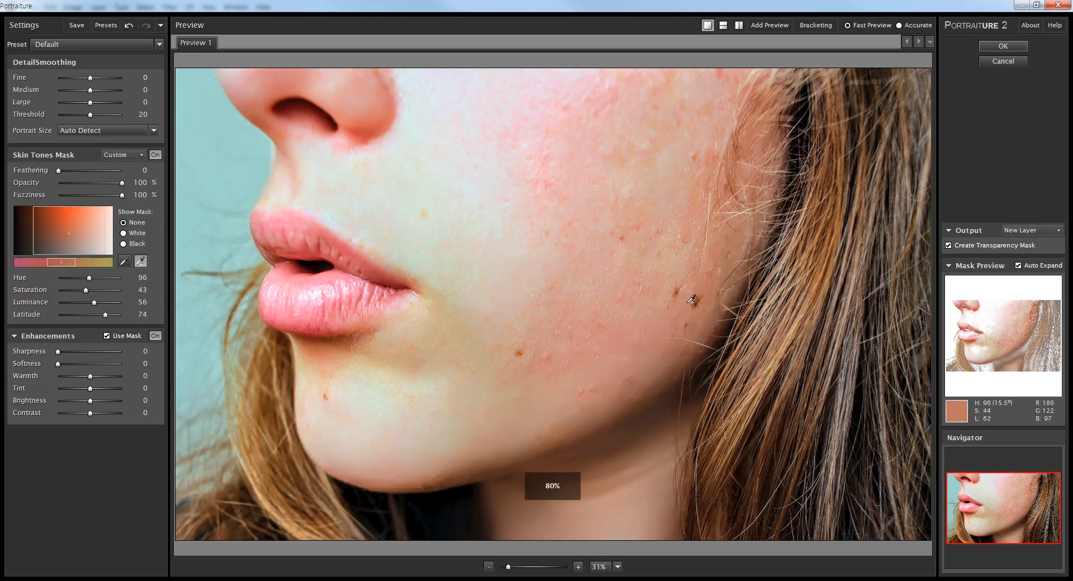
left_click(1003, 46)
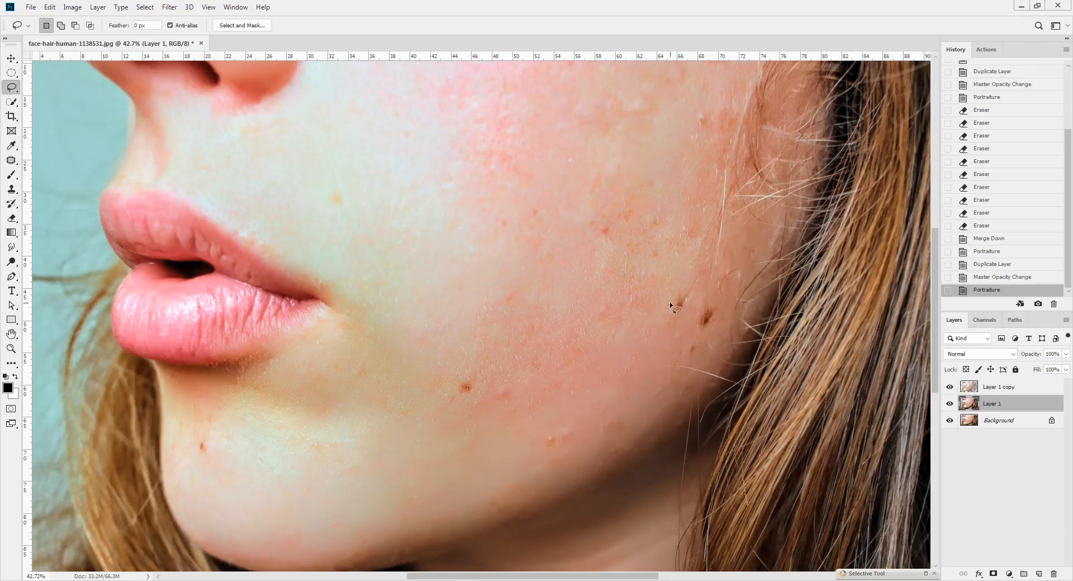
Set the opacity of Layer 1 copy to 60% and merge it down into Layer 1.
scroll(673, 301, "down", 3)
scroll(511, 280, "up", 5)
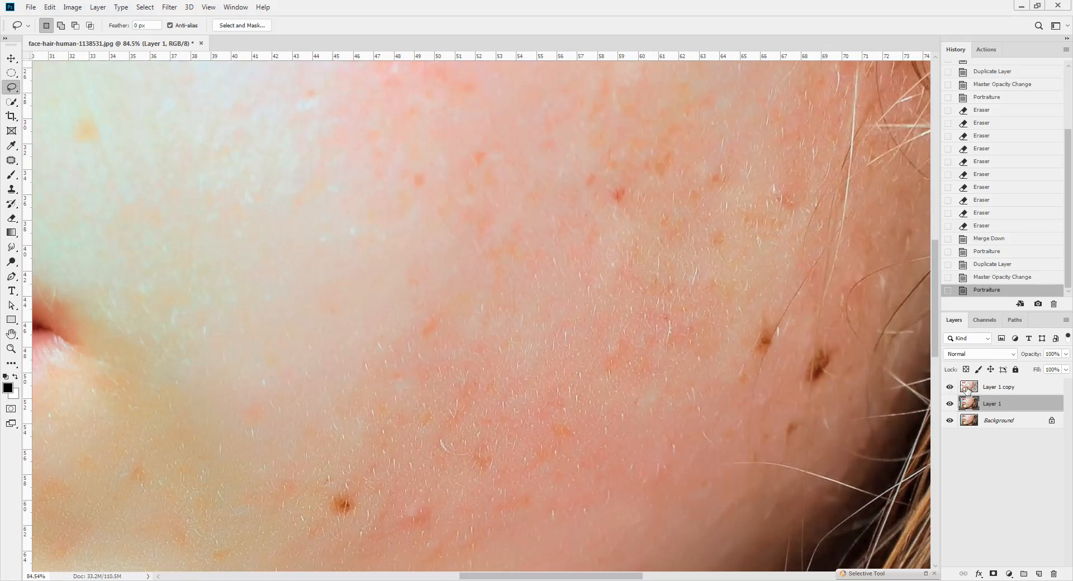
left_click(1011, 390)
left_click(1066, 354)
left_click_drag(1061, 371, 1049, 371)
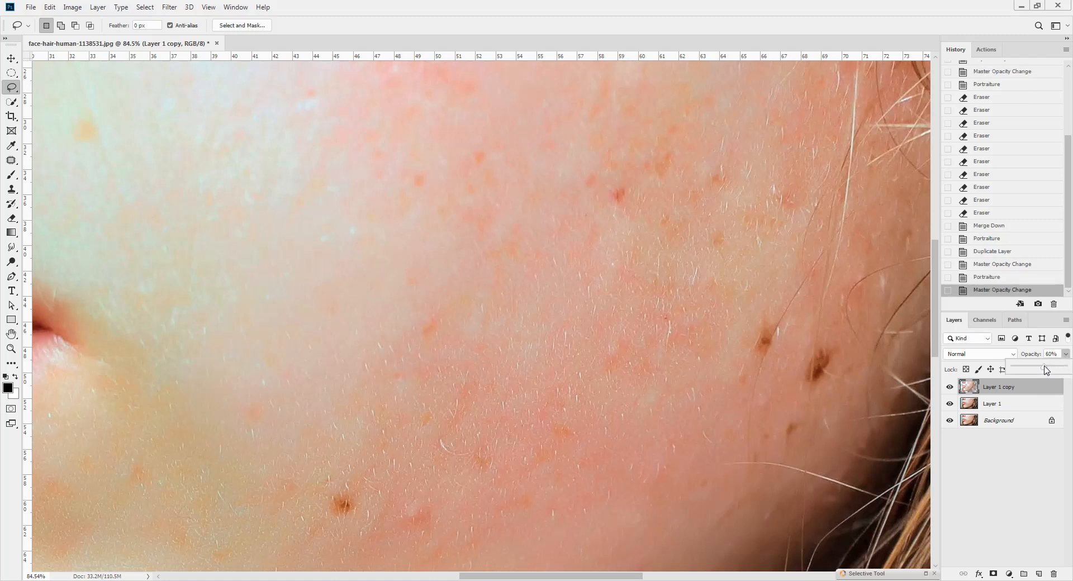
scroll(587, 360, "down", 4)
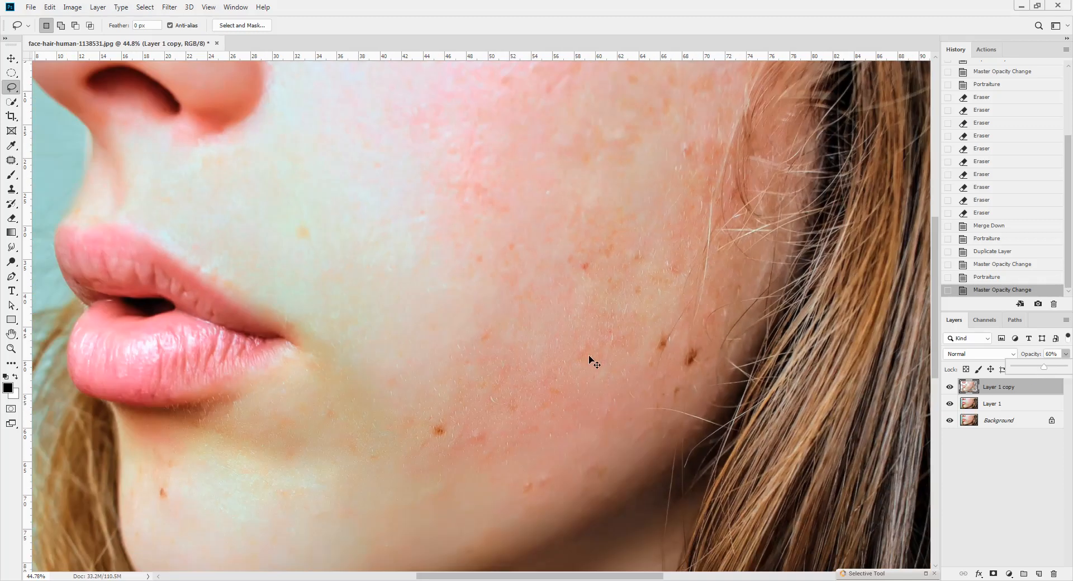
key("ctrl+e")
Replace the mole and nearby blemishes on the lower cheek with clean skin using the Patch tool.
key("j")
scroll(453, 426, "up", 2)
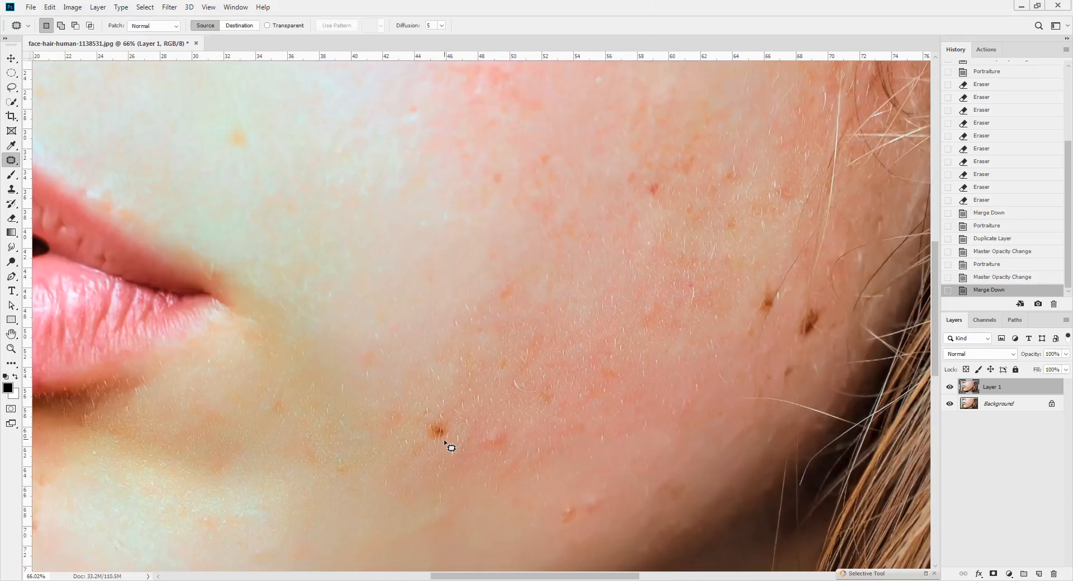
left_click_drag(453, 433, 444, 418)
left_click_drag(440, 433, 478, 426)
mouse_move(509, 453)
left_mouse_down()
mouse_move(448, 450)
mouse_move(510, 449)
left_mouse_up()
mouse_move(486, 439)
left_mouse_down()
mouse_move(533, 429)
mouse_move(533, 399)
left_mouse_up()
left_click_drag(524, 389, 559, 373)
left_click_drag(584, 465, 586, 367)
mouse_move(605, 413)
left_mouse_down()
mouse_move(597, 391)
mouse_move(554, 409)
left_mouse_up()
left_click_drag(581, 411, 517, 435)
left_click_drag(654, 376, 655, 376)
left_click_drag(676, 397, 631, 412)
Patch out the dark moles on the cheek near the jawline and hair, and clear the selection.
left_click_drag(756, 268, 709, 352)
key("ctrl+r")
key("ctrl+d")
left_click_drag(725, 296, 665, 291)
mouse_move(749, 368)
left_mouse_down()
mouse_move(701, 367)
mouse_move(753, 286)
mouse_move(775, 328)
mouse_move(689, 310)
left_mouse_up()
key("ctrl+d")
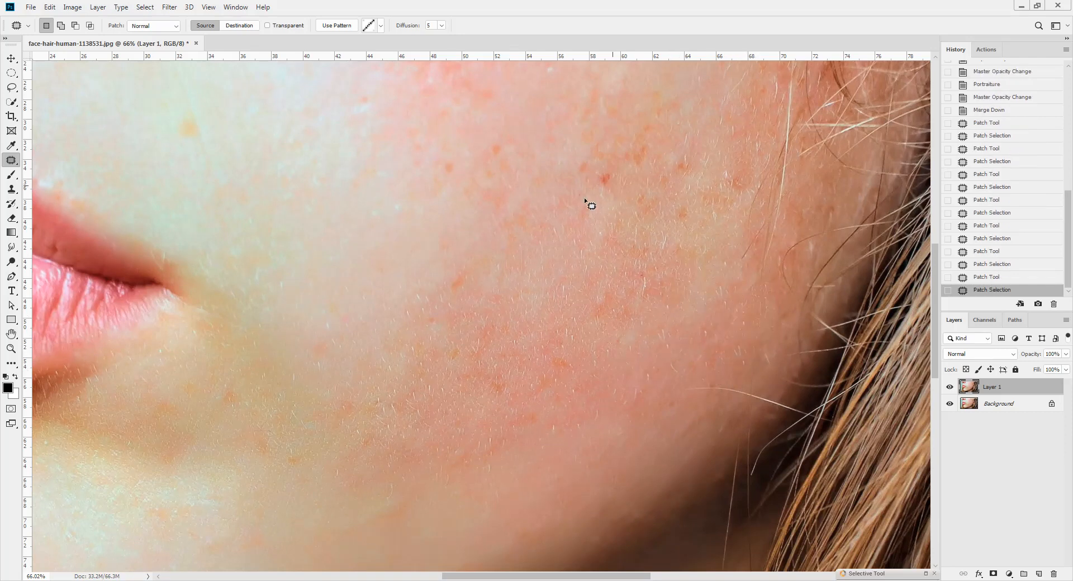
Patch the red spots and discoloured areas across the middle and outer cheek with cleaner skin, and deselect.
left_click_drag(682, 228, 631, 217)
left_click_drag(643, 186, 569, 238)
mouse_move(513, 291)
left_mouse_down()
mouse_move(647, 309)
mouse_move(811, 396)
left_mouse_up()
mouse_move(501, 249)
left_mouse_down()
mouse_move(463, 157)
mouse_move(538, 284)
mouse_move(478, 241)
mouse_move(576, 223)
left_mouse_up()
key("ctrl+d")
mouse_move(575, 144)
left_mouse_down()
mouse_move(637, 158)
mouse_move(658, 145)
left_mouse_up()
mouse_move(681, 234)
left_mouse_down()
mouse_move(660, 194)
mouse_move(679, 231)
left_mouse_up()
left_click_drag(665, 216, 732, 211)
mouse_move(785, 200)
left_mouse_down()
mouse_move(565, 281)
mouse_move(510, 172)
mouse_move(566, 275)
left_mouse_up()
left_click_drag(543, 251, 627, 253)
left_click_drag(726, 256, 639, 333)
left_click_drag(672, 283, 698, 173)
left_click_drag(766, 273, 691, 284)
mouse_move(694, 246)
left_mouse_down()
mouse_move(637, 338)
mouse_move(564, 397)
left_mouse_up()
key("ctrl+d")
Patch the remaining small blemishes across the cheek with nearby clean skin.
mouse_move(561, 335)
left_mouse_down()
mouse_move(468, 303)
mouse_move(567, 329)
left_mouse_up()
left_click_drag(550, 331, 577, 377)
mouse_move(627, 287)
left_mouse_down()
mouse_move(556, 300)
mouse_move(627, 273)
mouse_move(630, 333)
left_mouse_up()
mouse_move(583, 173)
left_mouse_down()
mouse_move(567, 114)
mouse_move(585, 172)
left_mouse_up()
left_click_drag(557, 179, 472, 272)
mouse_move(671, 196)
left_mouse_down()
mouse_move(650, 190)
mouse_move(670, 197)
mouse_move(632, 246)
left_mouse_up()
mouse_move(785, 129)
left_mouse_down()
mouse_move(809, 82)
mouse_move(791, 128)
left_mouse_up()
left_click_drag(778, 120, 683, 184)
Patch the spots on the chin below the lower lip with clean skin and deselect.
key("space")
mouse_move(590, 240)
left_mouse_down()
mouse_move(731, 179)
mouse_move(1006, 97)
left_mouse_up()
left_click_drag(540, 277, 627, 93)
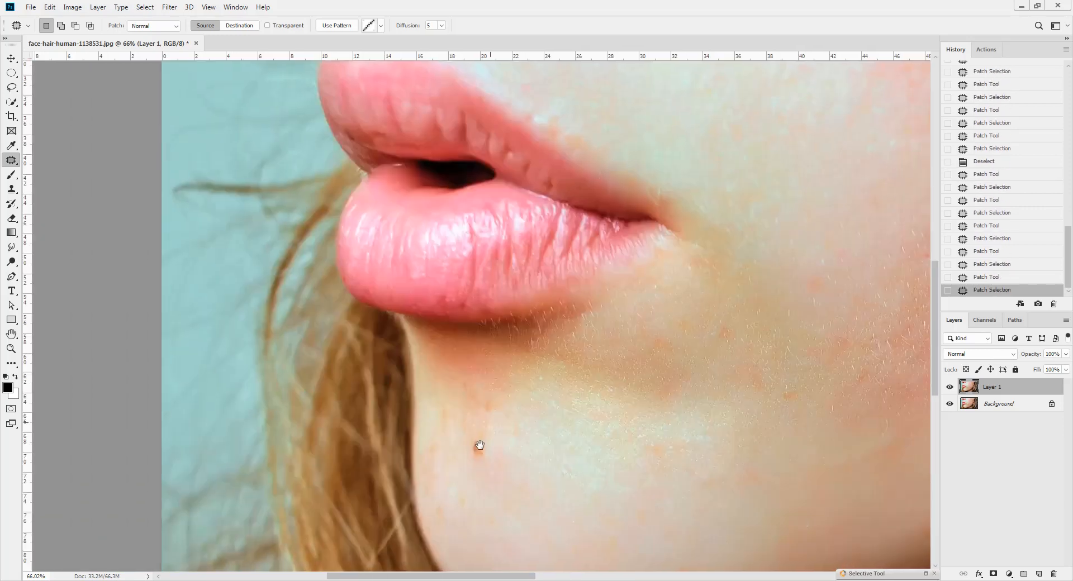
mouse_move(489, 457)
left_mouse_down()
mouse_move(464, 431)
mouse_move(502, 398)
mouse_move(504, 420)
left_mouse_up()
left_click_drag(485, 429, 528, 448)
mouse_move(447, 450)
left_mouse_down()
mouse_move(430, 460)
mouse_move(498, 423)
left_mouse_up()
left_click_drag(468, 424, 525, 449)
mouse_move(450, 521)
left_mouse_down()
mouse_move(436, 491)
mouse_move(454, 519)
left_mouse_up()
left_click_drag(448, 507, 497, 492)
mouse_move(455, 478)
left_mouse_down()
mouse_move(430, 450)
mouse_move(454, 485)
left_mouse_up()
left_click_drag(446, 468, 481, 446)
key("ctrl+d")
Patch the last spots on the skin below the corner of the mouth and clear the selection.
mouse_move(740, 350)
left_mouse_down()
mouse_move(632, 370)
mouse_move(631, 360)
left_mouse_up()
left_click_drag(628, 358, 683, 356)
mouse_move(731, 326)
left_mouse_down()
mouse_move(747, 282)
mouse_move(739, 316)
left_mouse_up()
left_click_drag(739, 301, 771, 250)
key("ctrl+d")
scroll(700, 208, "down", 6)
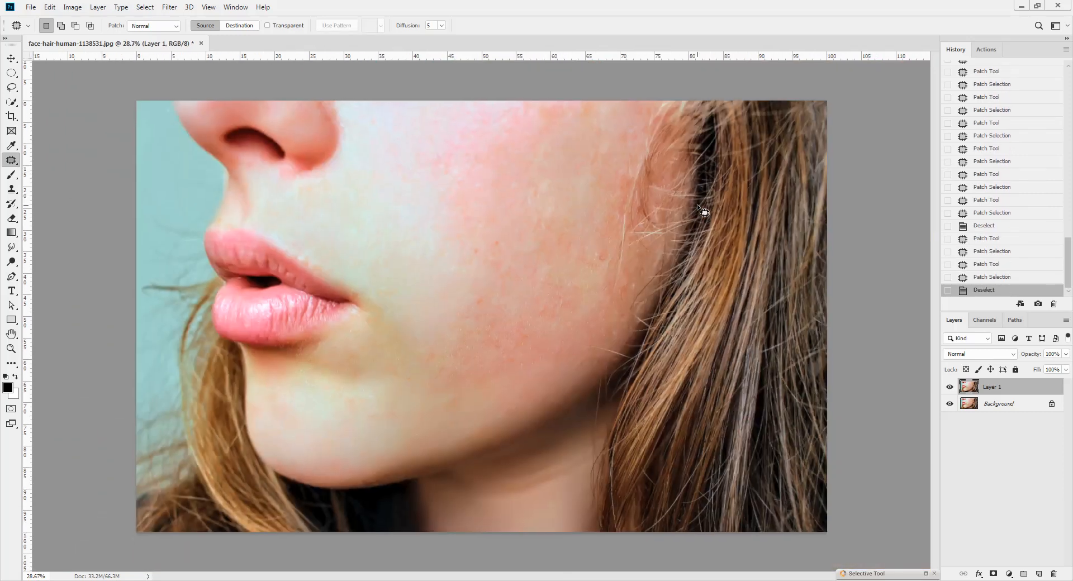
Hide Layer 1 and duplicate the Background layer.
left_click(950, 387)
left_click(999, 404)
key("ctrl+j")
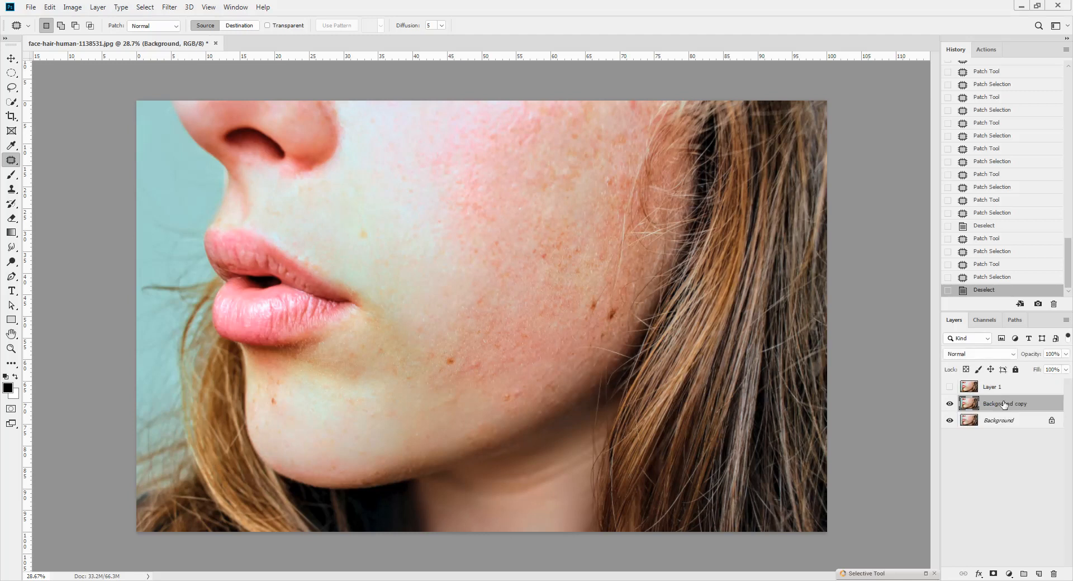
Apply Portraiture 3 to Background copy as a new layer, with a skin mask sampled from the cheek.
left_click(168, 7)
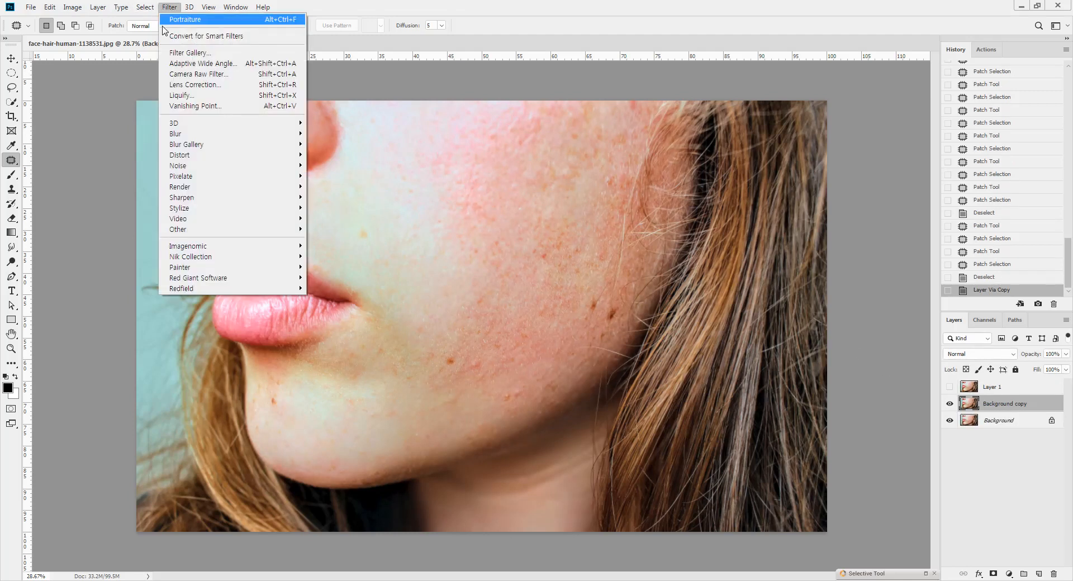
mouse_move(198, 246)
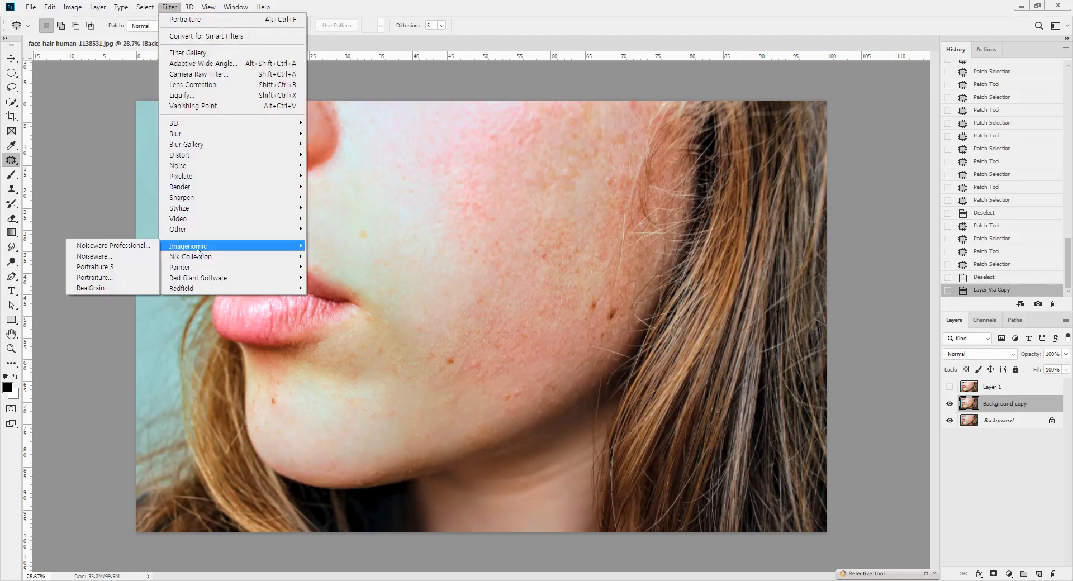
left_click(130, 268)
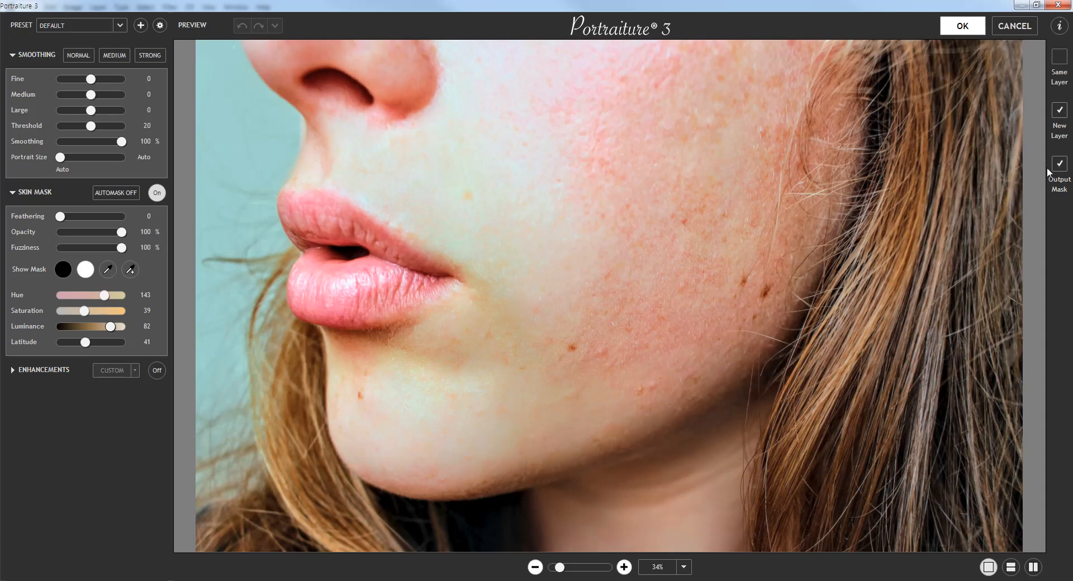
left_click(113, 273)
left_click(679, 245)
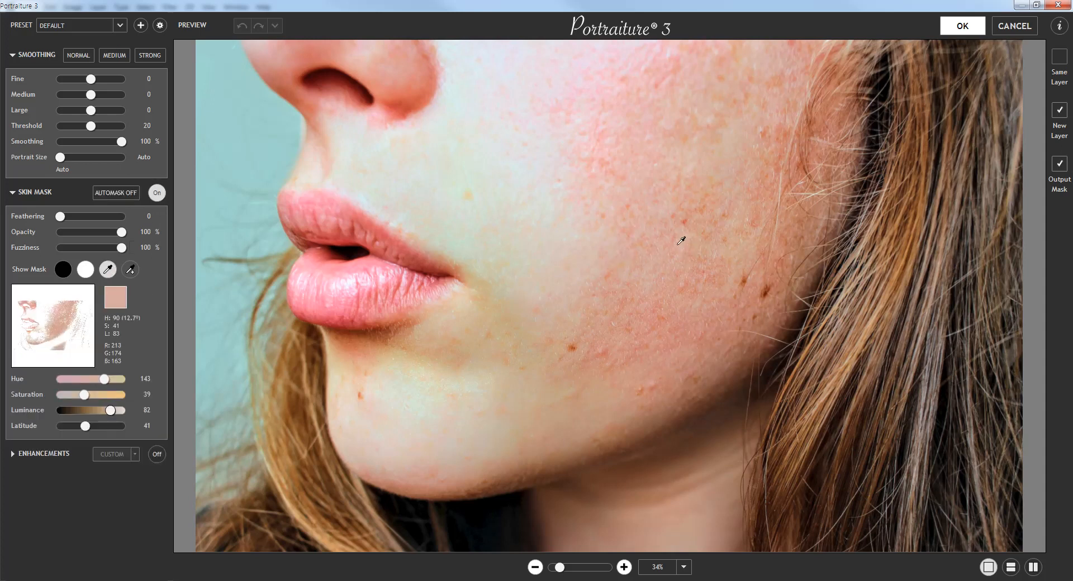
left_click(652, 260)
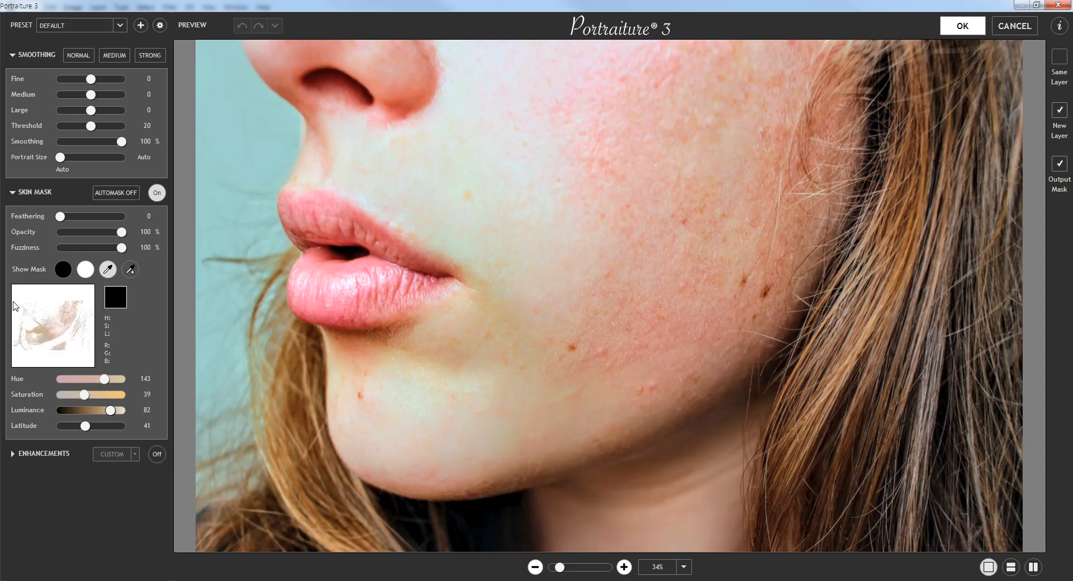
left_click(130, 269)
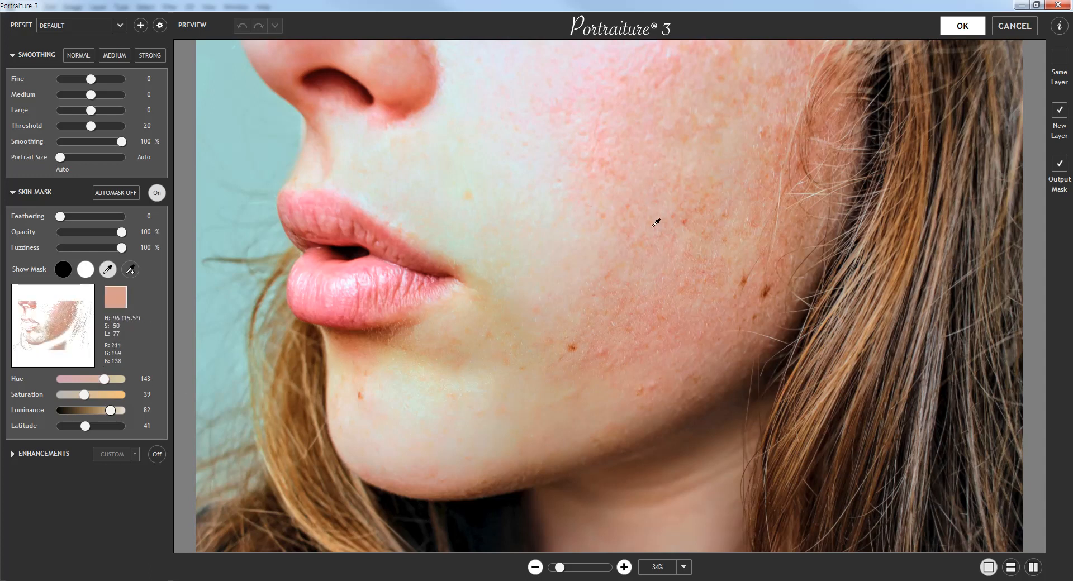
left_click(673, 291)
left_click(675, 290)
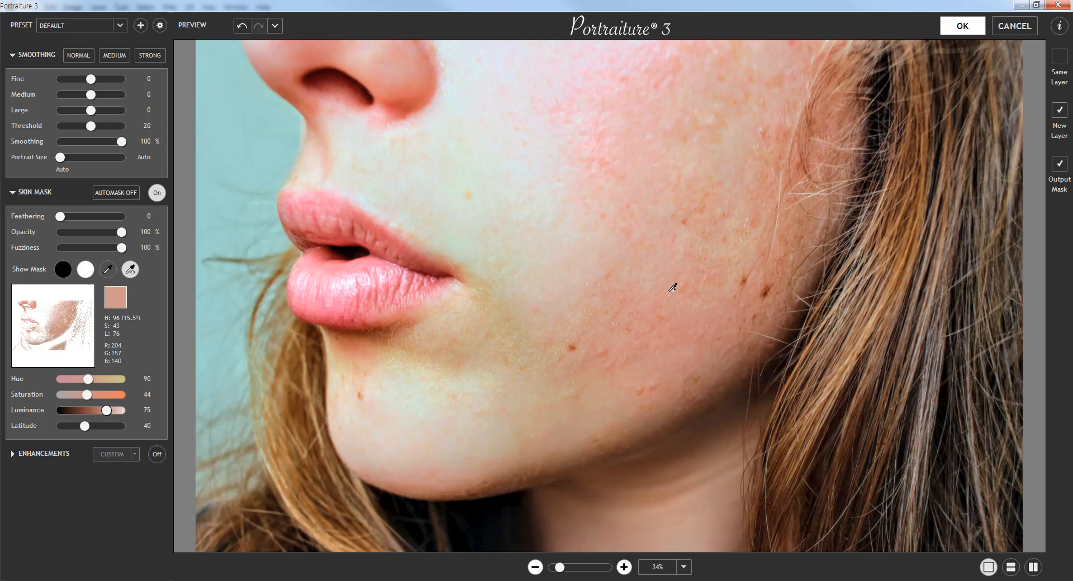
left_click(964, 27)
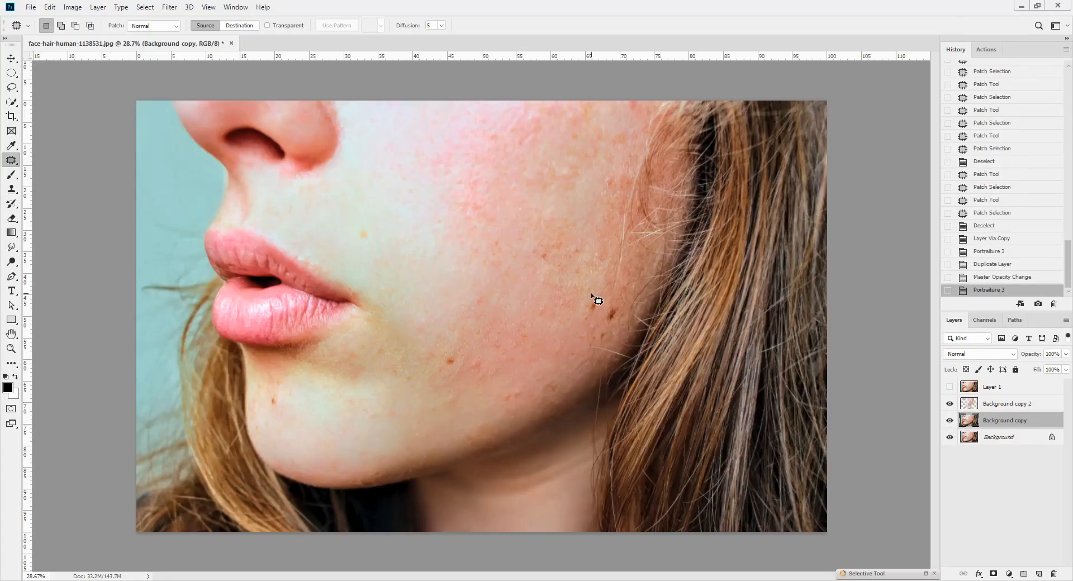
Inspect the Portraiture 3 smoothing up close, delete Background copy 2, and show Layer 1 again.
scroll(594, 299, "up", 3)
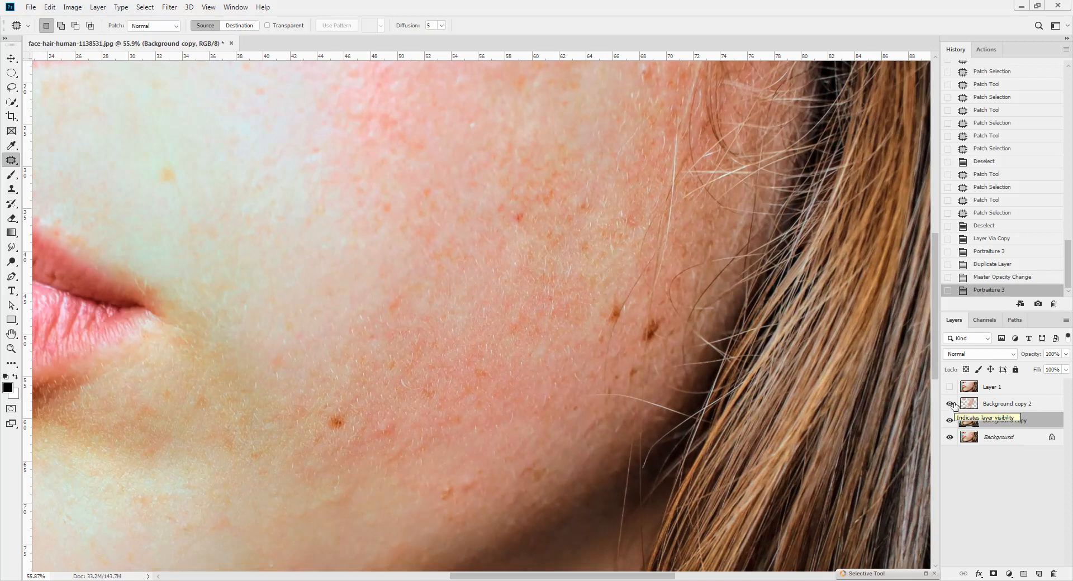
scroll(538, 290, "down", 3)
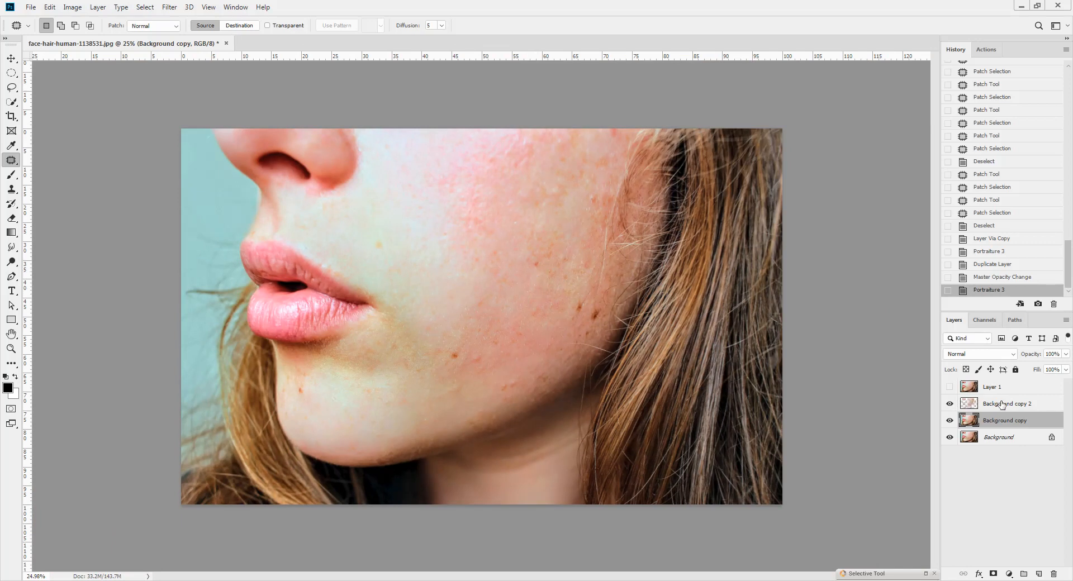
left_click_drag(1023, 403, 1054, 574)
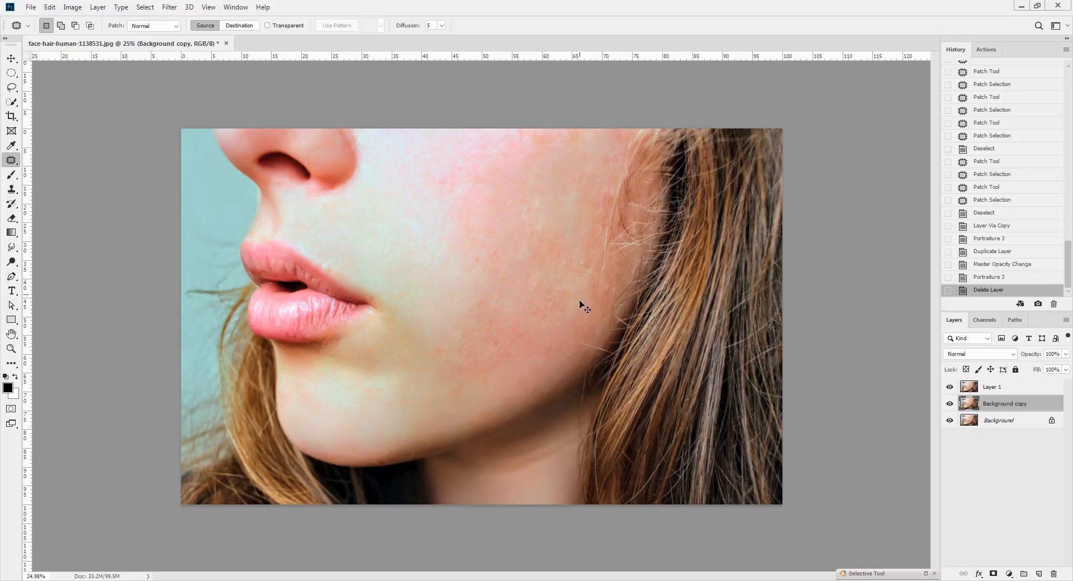
Set up the Brush tool at 10% opacity and 500 px with a light skin colour sampled from the cheek.
left_click_drag(545, 307, 576, 297)
key("b")
left_click(542, 252, "alt")
key("1")
key("bracketright")
key("bracketright")
key("bracketright")
key("bracketright")
key("bracketright")
key("bracketright")
key("bracketright")
key("bracketright")
key("bracketright")
key("bracketright")
key("bracketright")
key("bracketright")
key("bracketleft")
key("bracketleft")
left_click(405, 189, "alt")
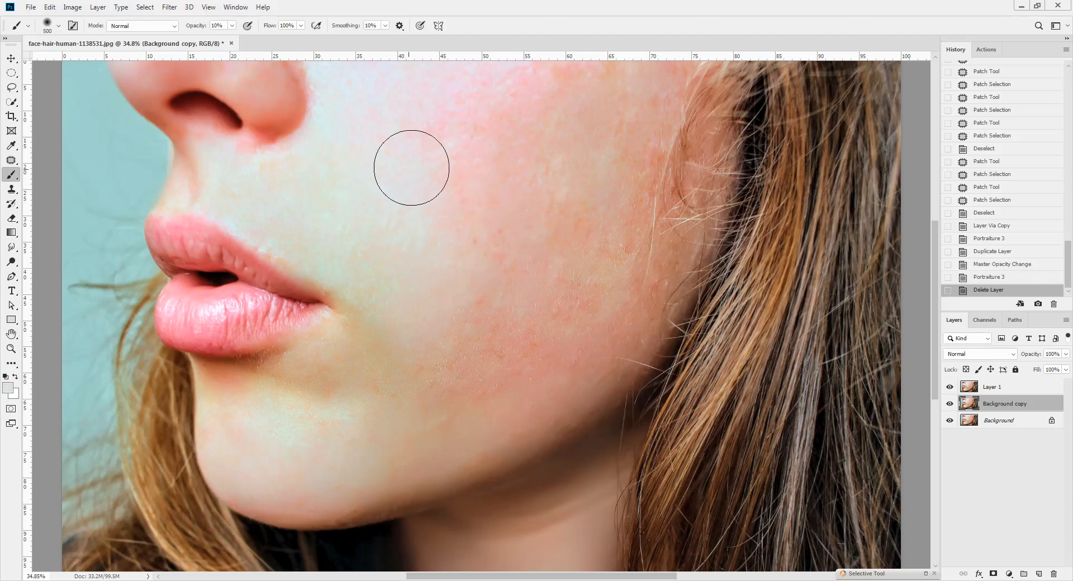
Create a new empty layer and move it above Layer 1.
key("ctrl+shift+n")
key("Return")
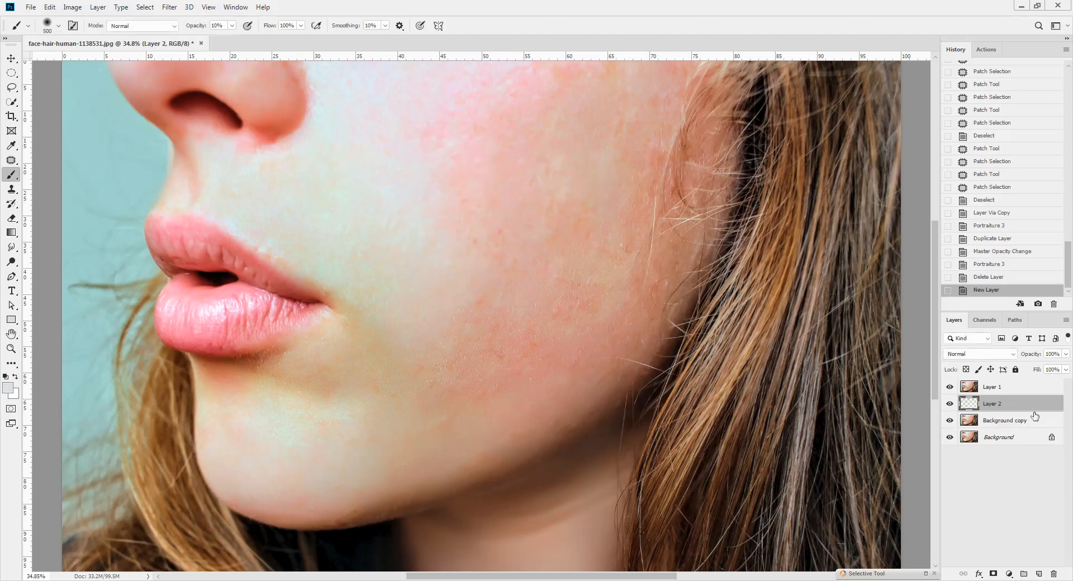
left_click_drag(1022, 406, 1013, 384)
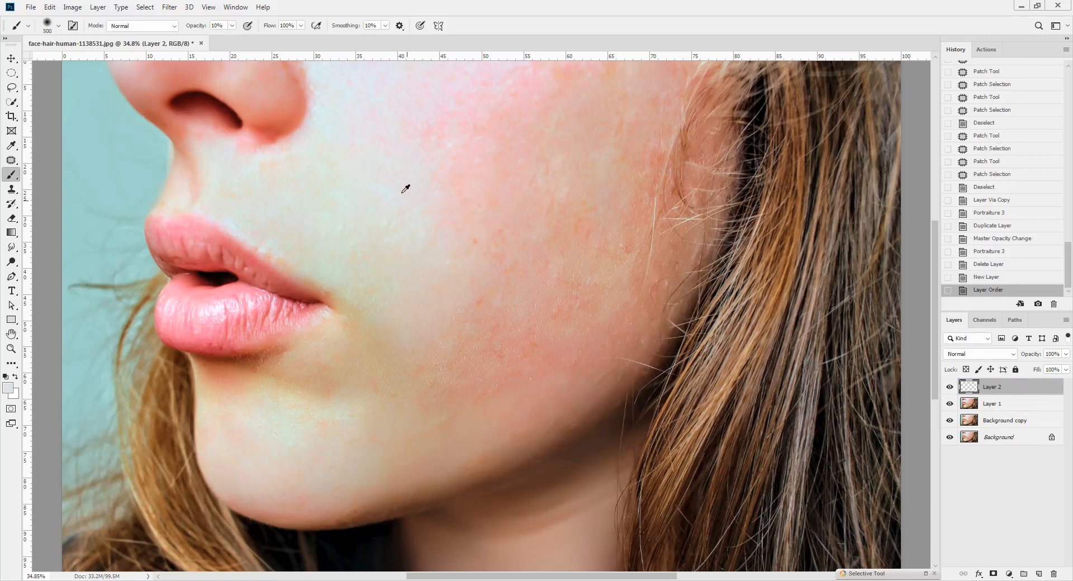
Paint the sampled skin colour softly over the reddened and uneven areas of the cheek on Layer 2.
left_click_drag(458, 233, 635, 141)
left_click_drag(473, 426, 637, 289)
left_click_drag(544, 394, 598, 375)
left_click_drag(548, 320, 576, 302)
mouse_move(460, 371)
left_mouse_down()
mouse_move(510, 313)
mouse_move(546, 201)
left_mouse_up()
left_click_drag(468, 164, 528, 101)
left_click_drag(398, 116, 475, 69)
left_click_drag(552, 65, 562, 99)
left_click_drag(443, 166, 513, 242)
Compare the painted skin tone on and off, and delete Layer 2.
scroll(490, 307, "down", 3)
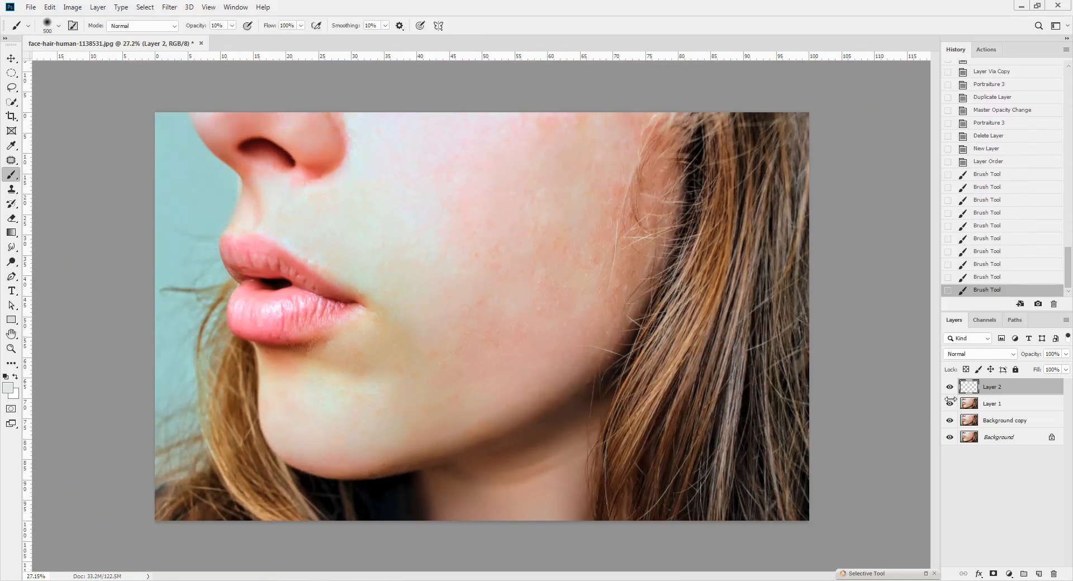
left_click(951, 388)
left_click(951, 387)
left_click(951, 388)
left_click(950, 388)
mouse_move(1041, 388)
left_mouse_down()
mouse_move(1040, 564)
mouse_move(1053, 574)
left_mouse_up()
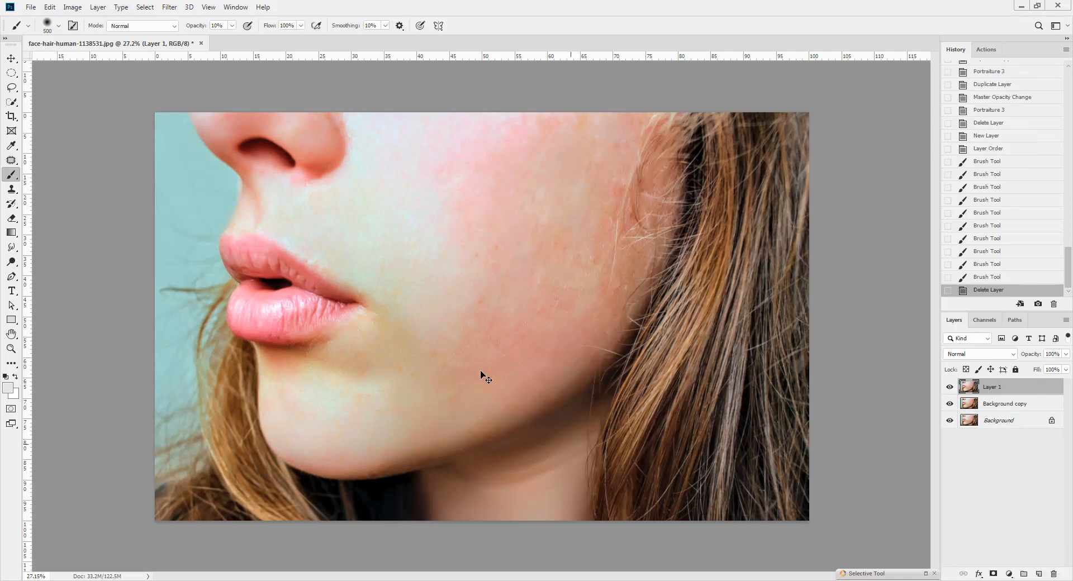
Paint a Quick Mask over the cheek with a 600 px brush at 100% opacity and convert it to a selection.
key("q")
key("0")
key("]")
mouse_move(456, 194)
left_mouse_down()
mouse_move(473, 151)
mouse_move(555, 140)
mouse_move(510, 221)
mouse_move(520, 287)
mouse_move(472, 380)
mouse_move(494, 377)
mouse_move(459, 414)
mouse_move(593, 338)
mouse_move(640, 157)
mouse_move(550, 323)
mouse_move(581, 140)
mouse_move(628, 126)
mouse_move(587, 158)
mouse_move(525, 170)
mouse_move(499, 162)
mouse_move(494, 127)
left_mouse_up()
key("q")
Apply Curves to the masked cheek, mapping red input 139 to output 120, green 126 to 134, and blue 124 to 131.
key("ctrl+m")
key("alt+3")
left_click_drag(820, 236, 825, 242)
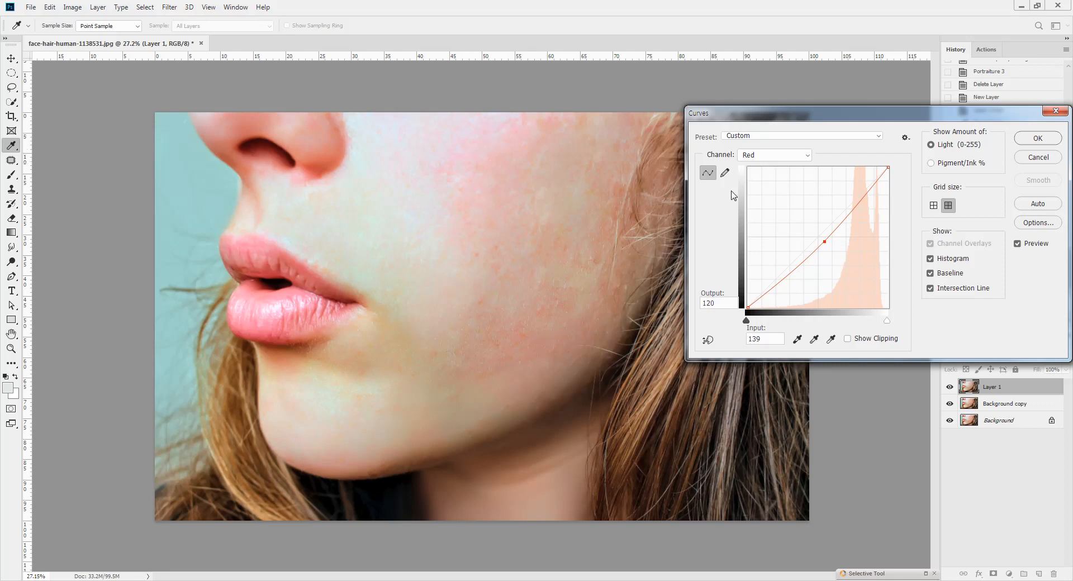
key("alt+4")
left_click(817, 233)
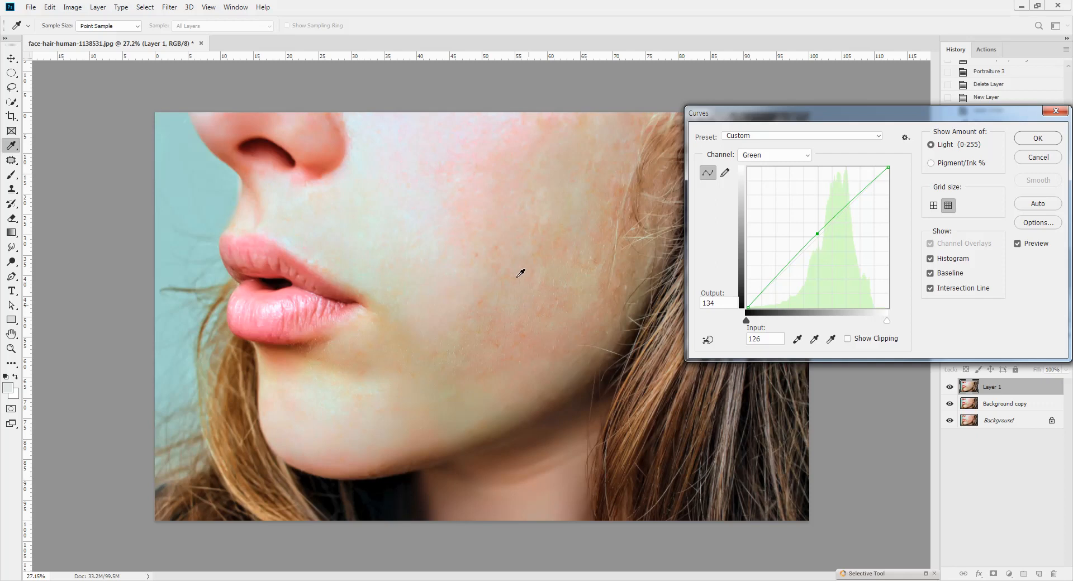
key("alt+5")
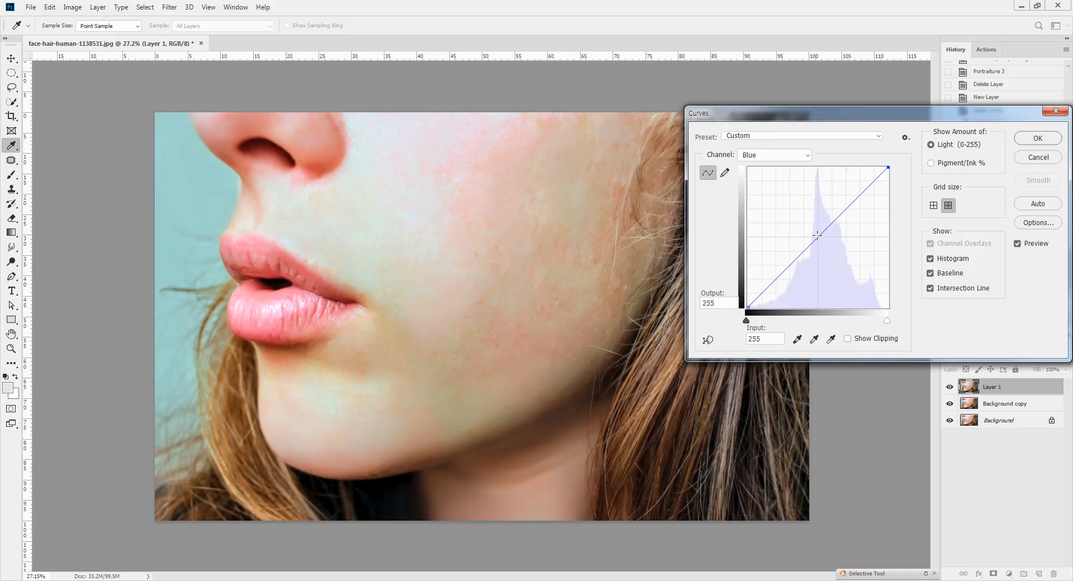
left_click(816, 236)
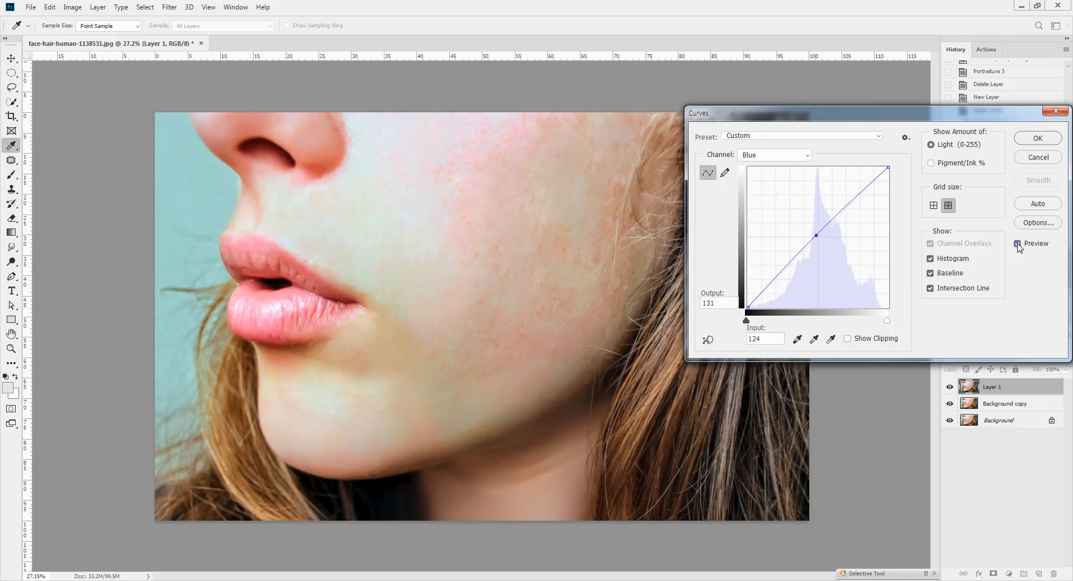
left_click(1037, 140)
key("l")
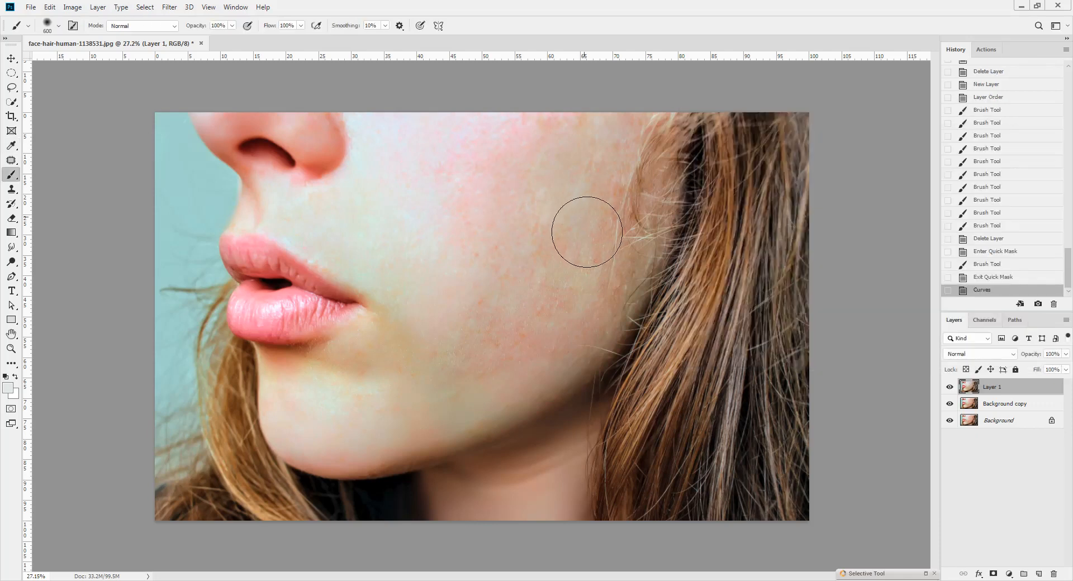
Clear the cheek selection and patch the uneven spots on the neck below the jaw.
scroll(568, 241, "down", 2)
key("ctrl+d")
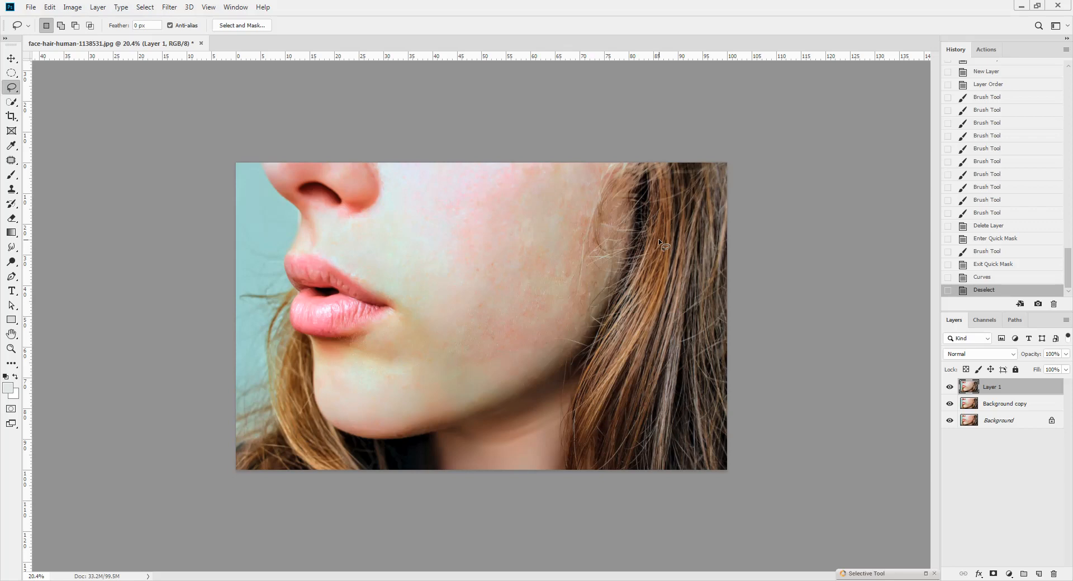
scroll(521, 290, "up", 2)
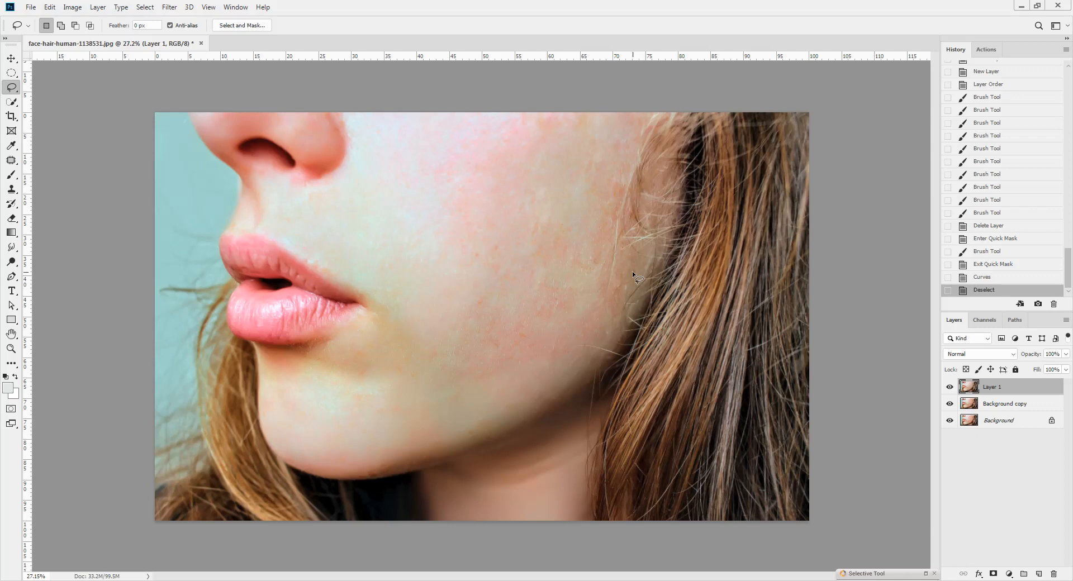
key("j")
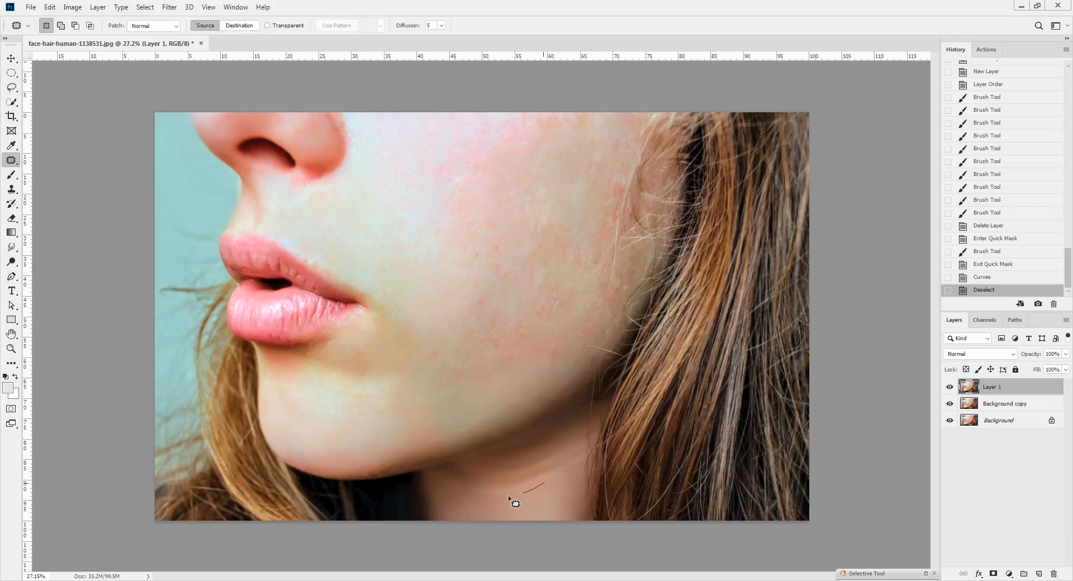
mouse_move(566, 464)
left_mouse_down()
mouse_move(481, 493)
mouse_move(526, 491)
left_mouse_up()
key("ctrl+d")
mouse_move(520, 491)
left_mouse_down()
mouse_move(558, 495)
mouse_move(555, 464)
mouse_move(492, 493)
mouse_move(521, 483)
left_mouse_up()
key("ctrl+d")
key("ctrl+d")
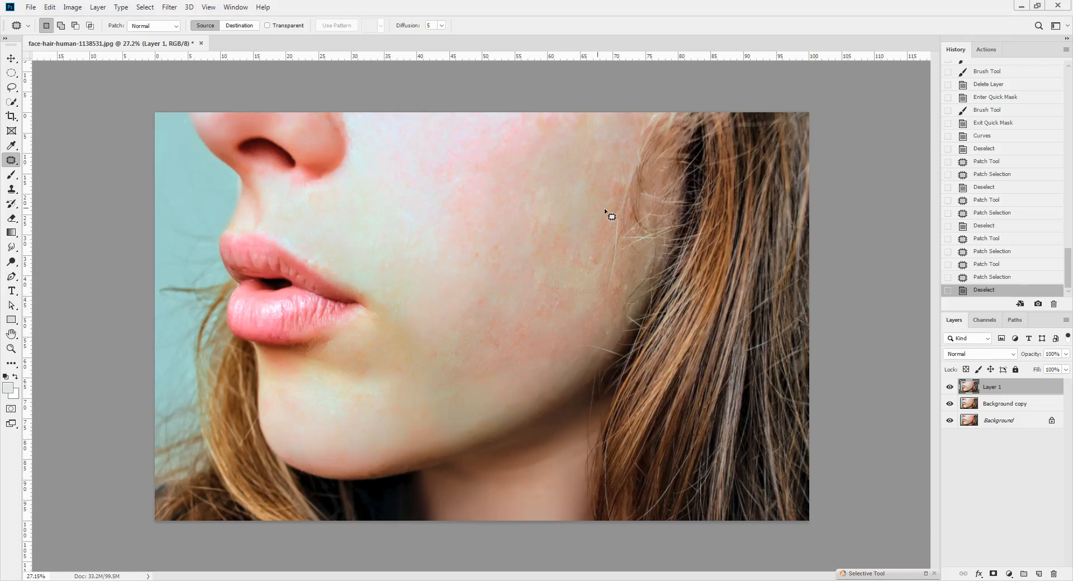
Patch the uneven skin on the middle and outer cheek and clear the selection.
scroll(475, 249, "up", 3)
mouse_move(500, 244)
left_mouse_down()
mouse_move(516, 267)
mouse_move(482, 276)
mouse_move(545, 255)
mouse_move(526, 266)
mouse_move(463, 400)
mouse_move(507, 348)
left_mouse_up()
left_click_drag(484, 380, 429, 380)
left_click_drag(658, 356, 649, 380)
left_click_drag(640, 358, 604, 346)
left_click_drag(723, 287, 659, 294)
key("ctrl+d")
Patch the reddish blotches on the upper outer cheek beside the hairline with clean neighbouring skin.
left_click_drag(657, 233, 626, 268)
left_click_drag(668, 194, 656, 210)
left_click_drag(632, 193, 564, 249)
mouse_move(703, 158)
left_mouse_down()
mouse_move(651, 140)
mouse_move(705, 152)
left_mouse_up()
left_click_drag(679, 143, 652, 190)
mouse_move(598, 215)
left_mouse_down()
mouse_move(644, 119)
mouse_move(627, 202)
left_mouse_up()
mouse_move(618, 180)
left_mouse_down()
mouse_move(584, 205)
mouse_move(580, 223)
left_mouse_up()
mouse_move(641, 105)
left_mouse_down()
mouse_move(624, 112)
mouse_move(665, 96)
mouse_move(657, 103)
left_mouse_up()
left_click_drag(607, 109, 589, 158)
key("ctrl+d")
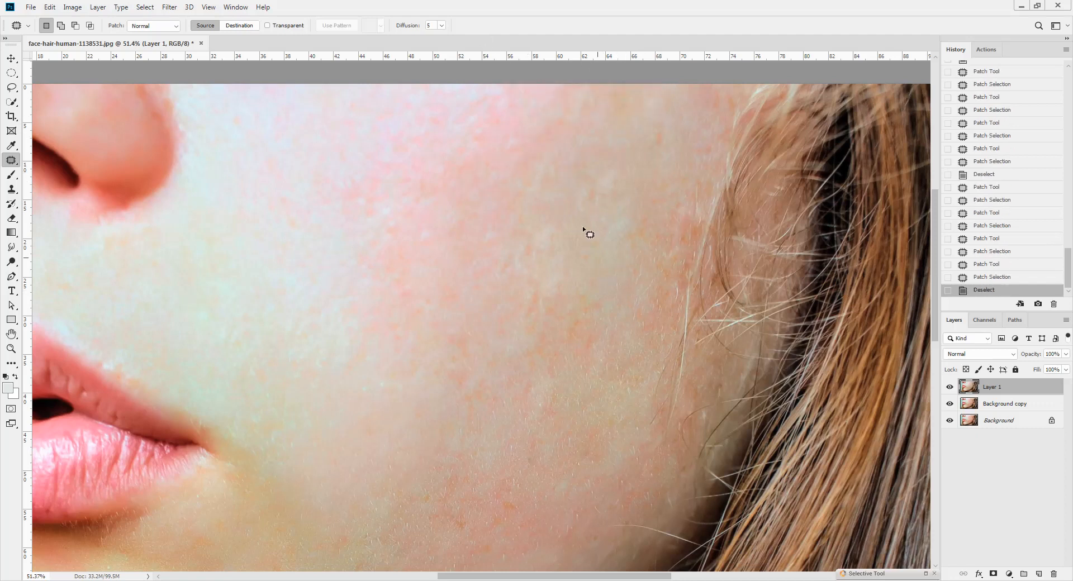
Patch the small uneven spots between the nostril and the upper lip and clear the selection.
left_click_drag(459, 193, 573, 191)
left_click_drag(424, 201, 537, 247)
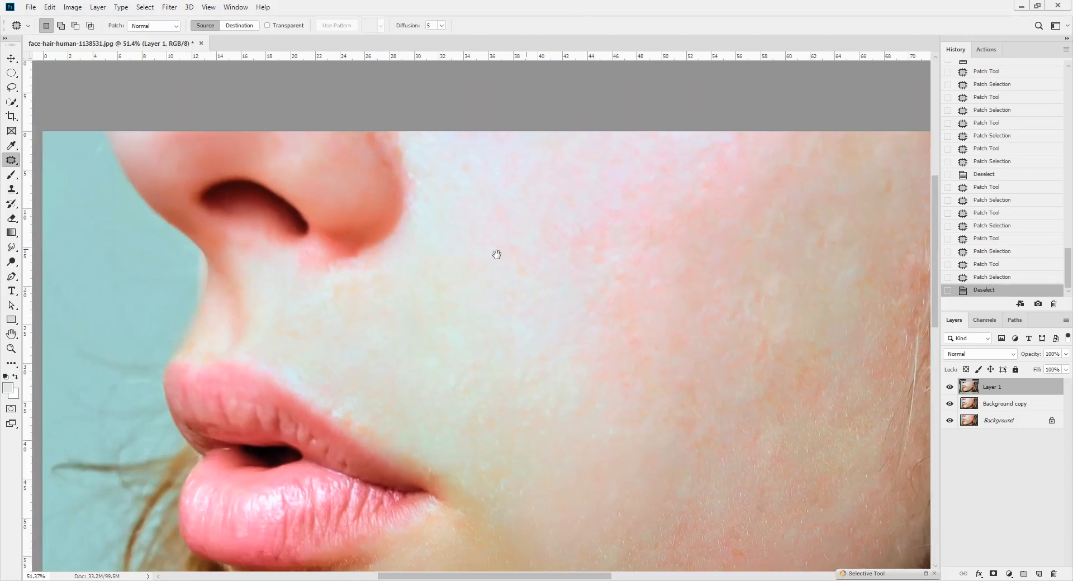
mouse_move(398, 255)
left_mouse_down()
mouse_move(476, 244)
mouse_move(388, 262)
mouse_move(394, 239)
mouse_move(458, 250)
mouse_move(436, 257)
left_mouse_up()
mouse_move(438, 253)
left_mouse_down()
mouse_move(447, 268)
mouse_move(431, 265)
mouse_move(468, 260)
mouse_move(441, 278)
mouse_move(485, 248)
mouse_move(447, 281)
left_mouse_up()
key("ctrl+d")
left_click_drag(459, 267, 482, 314)
key("ctrl+d")
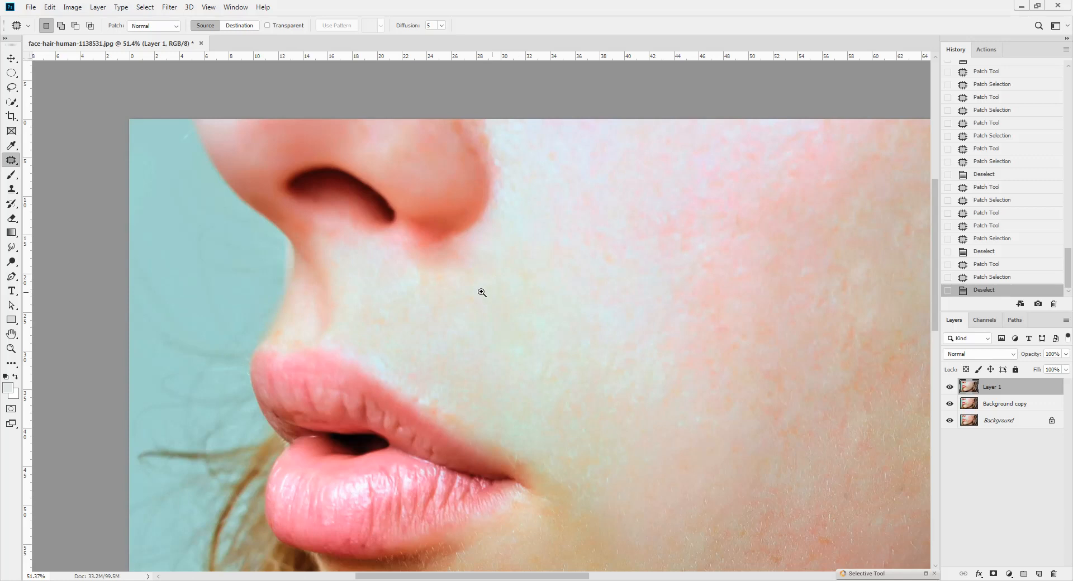
Paint light skin colour over the redness below the nostril with a 200 px brush at 10% opacity.
scroll(486, 290, "down", 1)
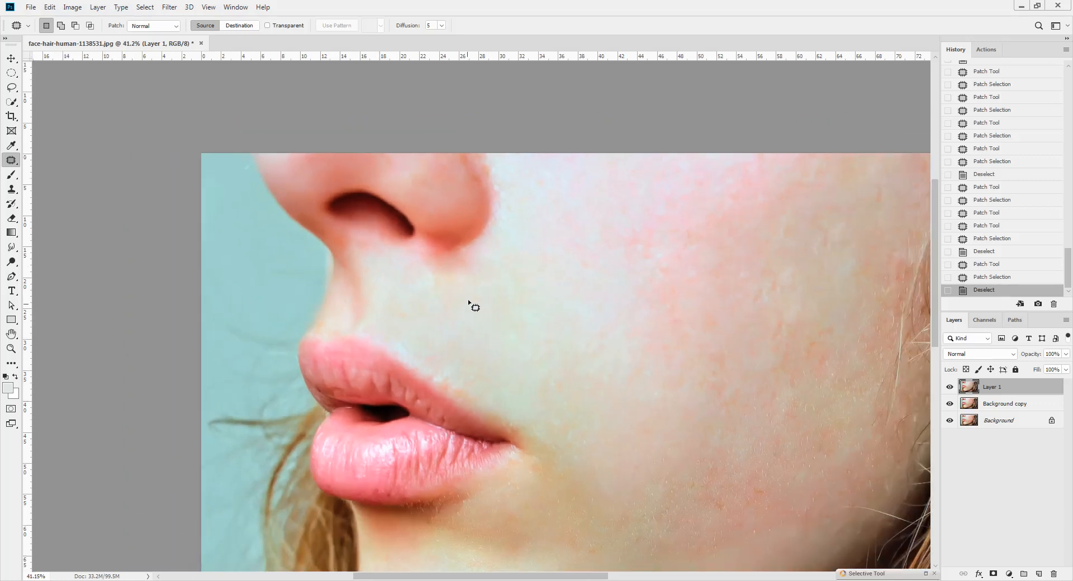
key("b")
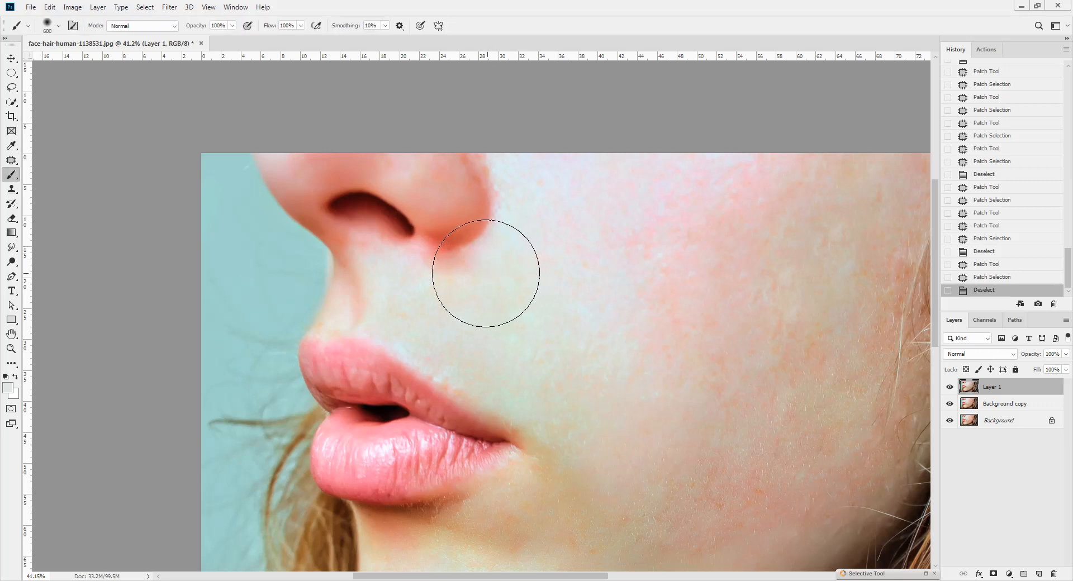
key("bracketleft")
key("bracketleft")
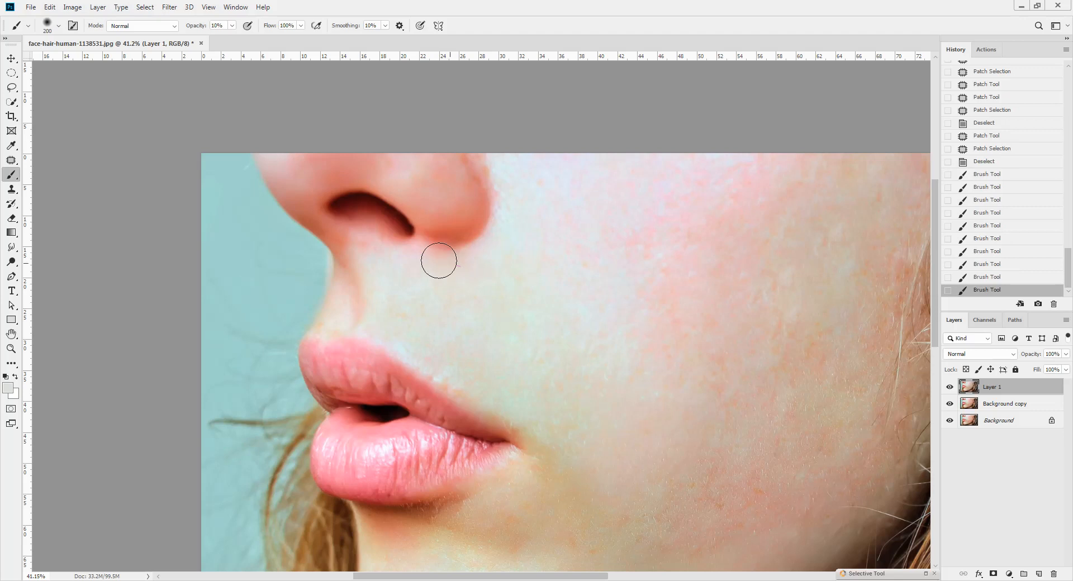
left_click_drag(438, 261, 434, 282)
mouse_move(434, 282)
left_mouse_down()
mouse_move(494, 279)
mouse_move(493, 251)
left_mouse_up()
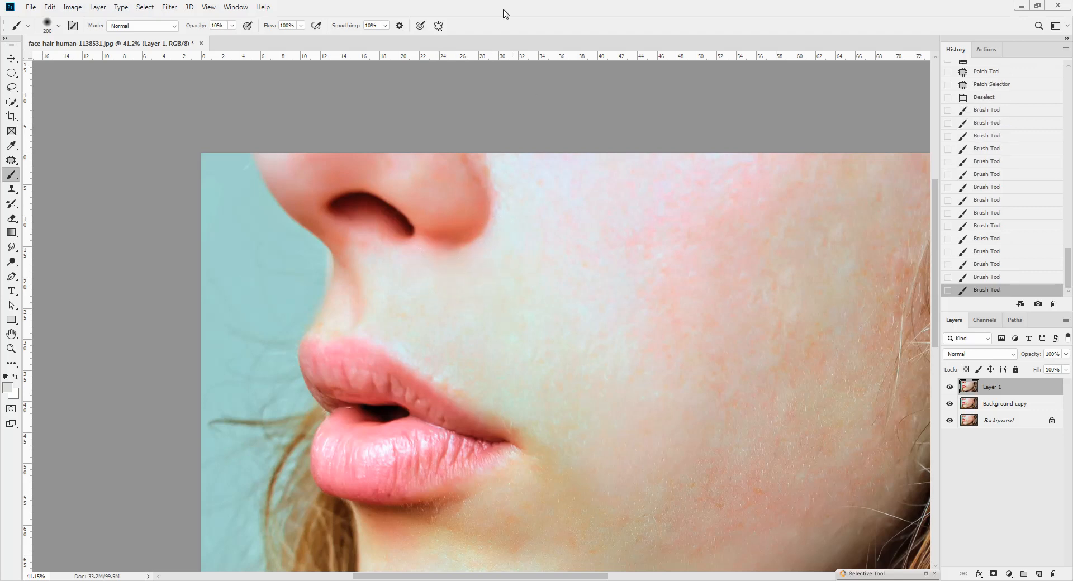
Sample the light pink of the nose and paint it softly over the reddened nostril wing and nose tip.
left_click(411, 160, "alt")
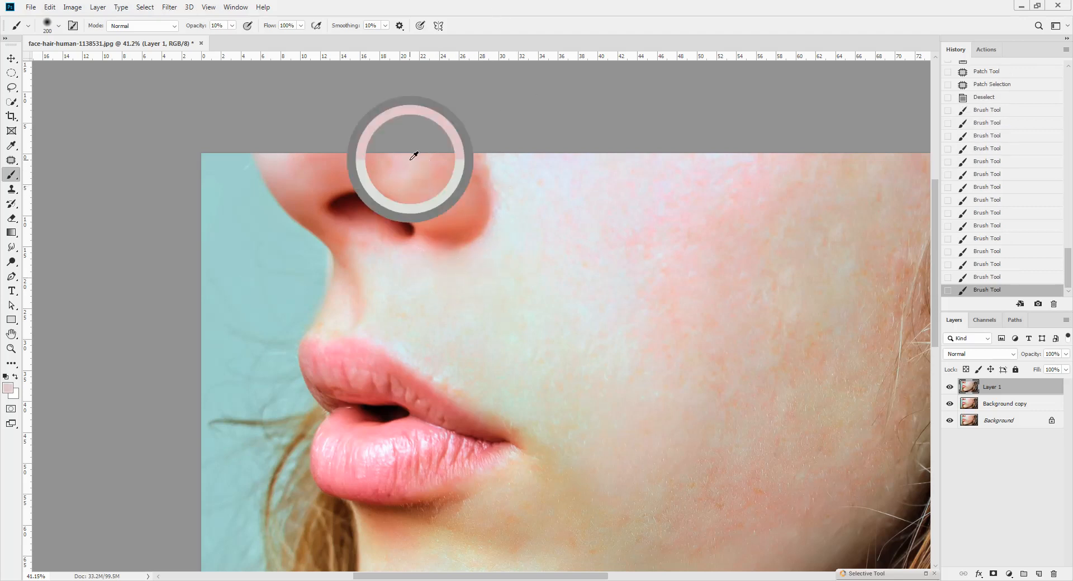
left_click_drag(462, 217, 458, 230)
mouse_move(460, 228)
left_mouse_down()
mouse_move(472, 222)
mouse_move(435, 233)
left_mouse_up()
left_click_drag(480, 196, 446, 223)
left_click_drag(304, 189, 327, 200)
mouse_move(356, 156)
left_mouse_down()
mouse_move(405, 167)
mouse_move(333, 163)
left_mouse_up()
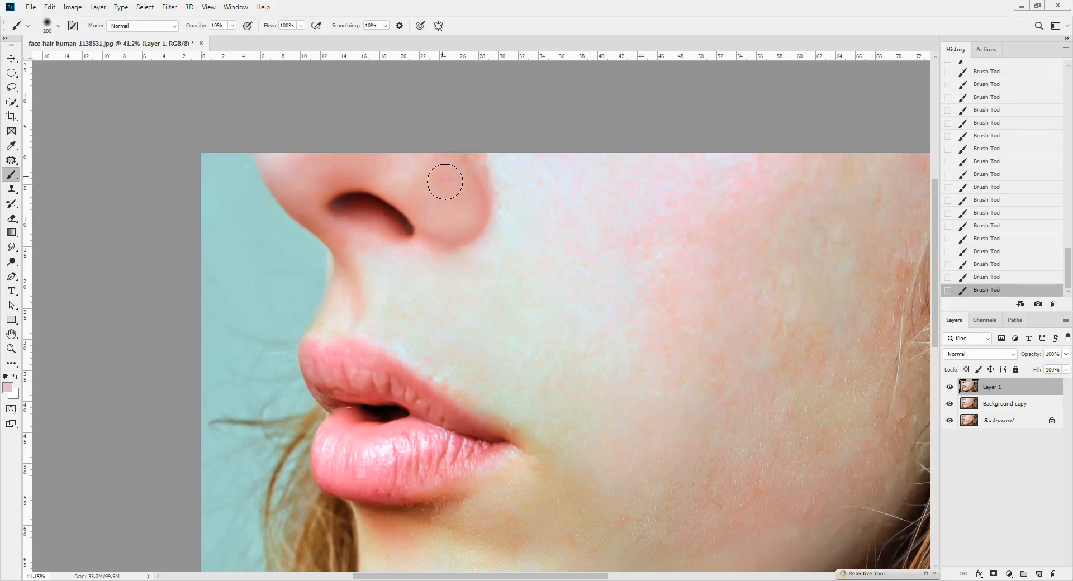
Sample the light chin colour and paint it over the yellowish area below the mouth corner with a 500 px brush.
mouse_move(412, 302)
left_mouse_down()
mouse_move(453, 262)
mouse_move(431, 190)
left_mouse_up()
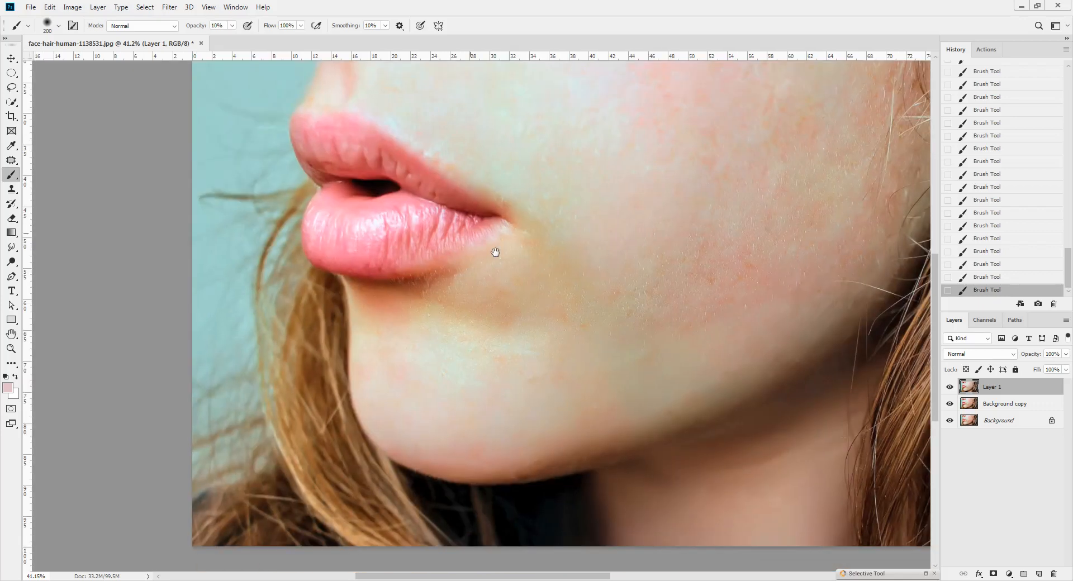
key("bracketright")
key("bracketright")
key("bracketright")
key("bracketright")
left_click(454, 376, "alt")
mouse_move(480, 324)
left_mouse_down()
mouse_move(560, 276)
mouse_move(562, 223)
mouse_move(516, 308)
mouse_move(661, 299)
mouse_move(640, 301)
mouse_move(565, 393)
left_mouse_up()
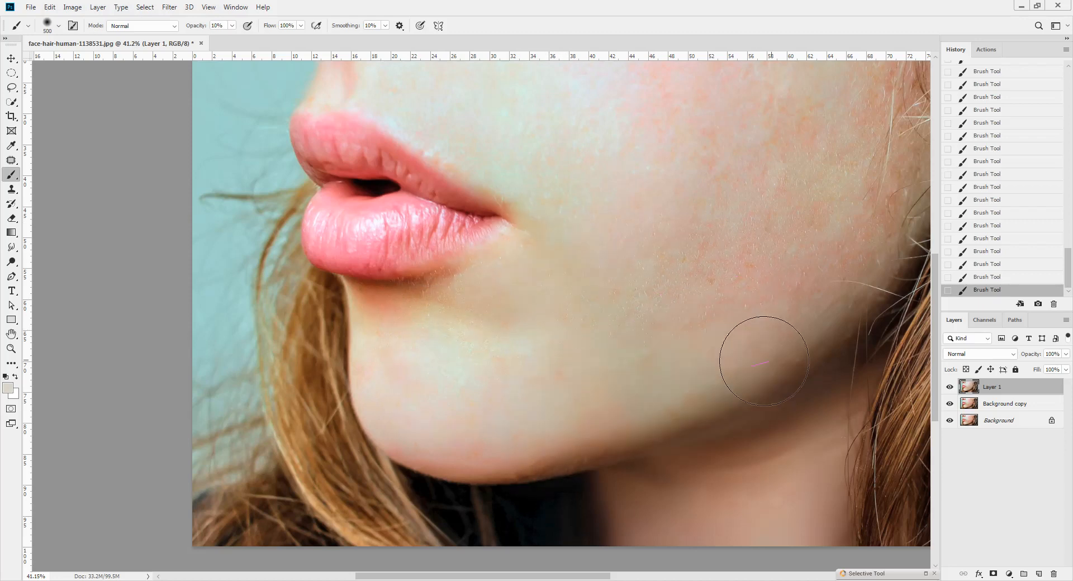
Patch the remaining blemishes and rough texture on the lower cheek along the jaw.
key("j")
mouse_move(729, 388)
left_mouse_down()
mouse_move(660, 390)
mouse_move(739, 375)
left_mouse_up()
left_click_drag(706, 381, 628, 387)
mouse_move(668, 357)
left_mouse_down()
mouse_move(615, 353)
mouse_move(669, 349)
left_mouse_up()
left_click_drag(657, 351, 614, 385)
mouse_move(531, 358)
left_mouse_down()
mouse_move(534, 387)
mouse_move(527, 349)
left_mouse_up()
left_click_drag(525, 366, 605, 350)
left_click(604, 358)
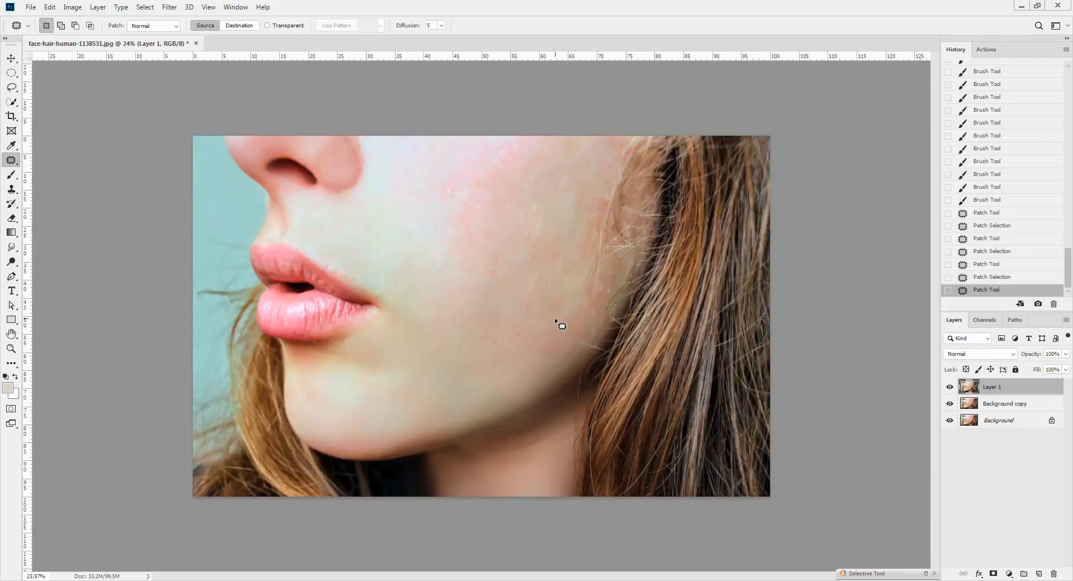
Smooth the skin with the older Portraiture filter output to a new layer, and merge the result into Layer 1.
key("l")
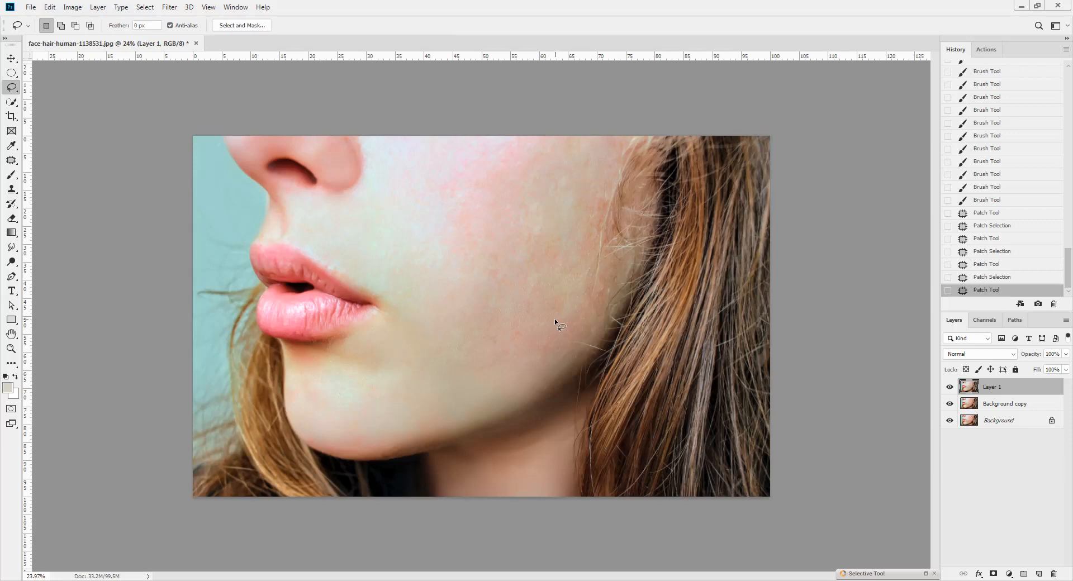
scroll(455, 228, "up", 2)
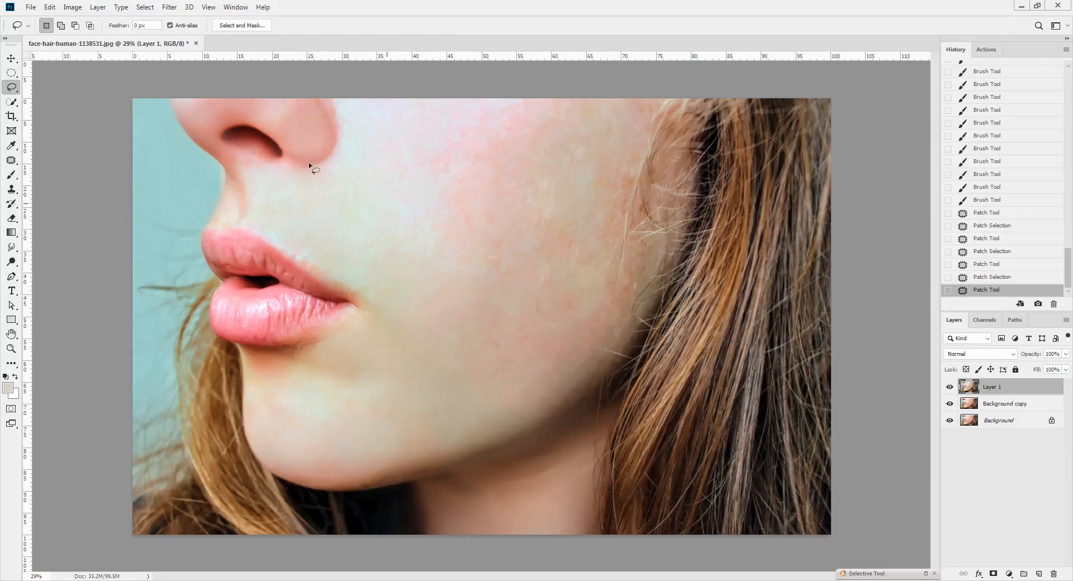
left_click(167, 11)
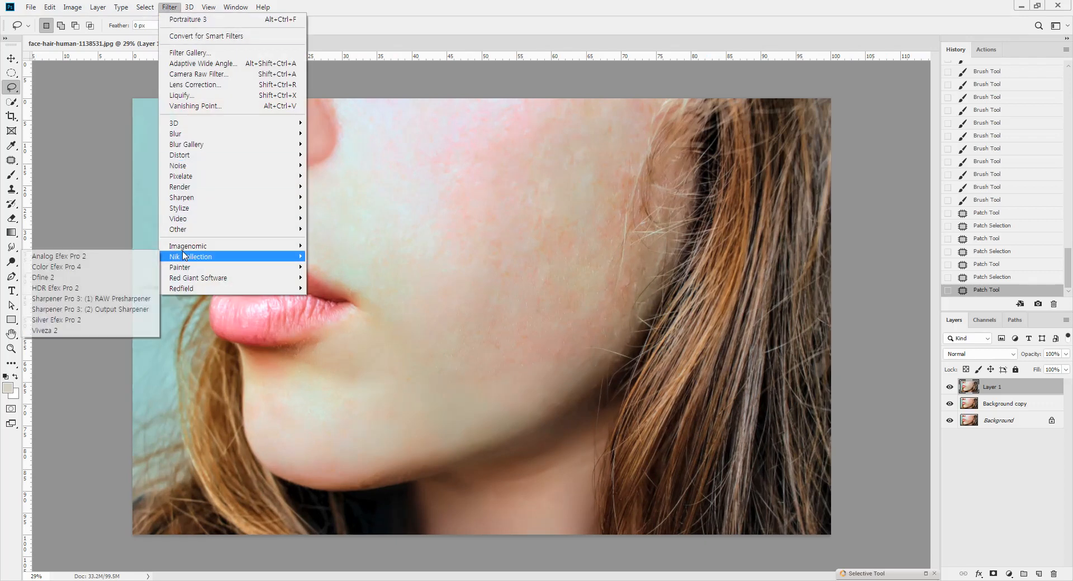
mouse_move(185, 247)
left_click(119, 280)
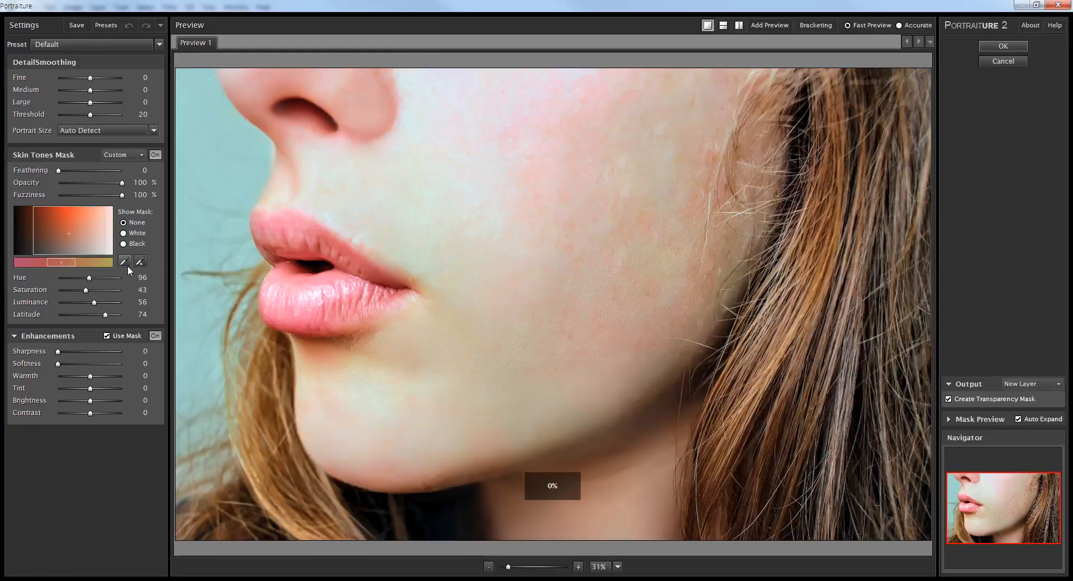
key("Return")
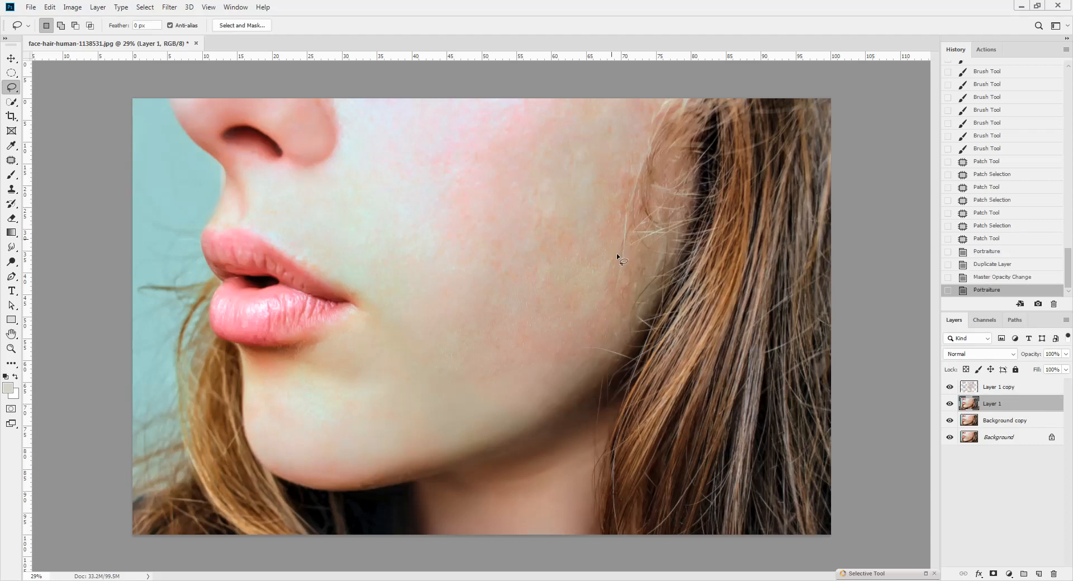
left_click(1006, 390)
key("ctrl+e")
Run Portraiture again with the pale pink of the upper cheek added to the skin tones mask, output to a new layer.
left_click(168, 7)
mouse_move(201, 246)
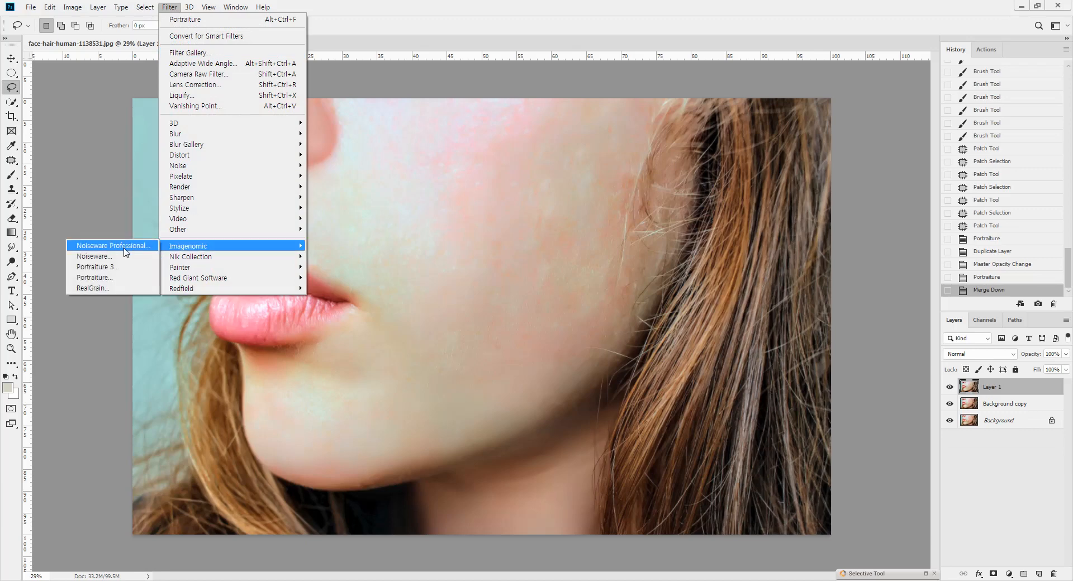
left_click(136, 278)
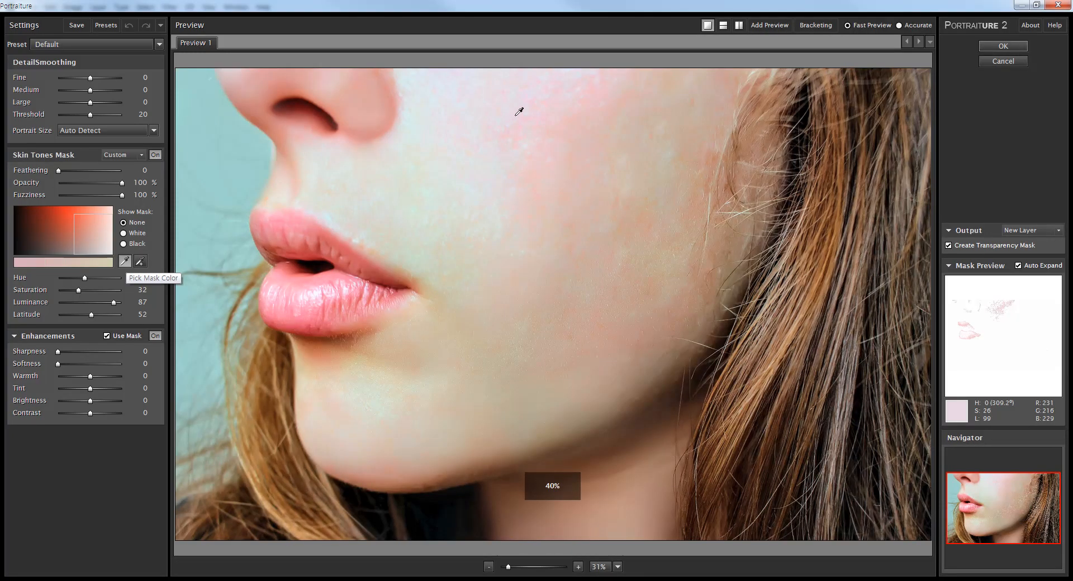
left_click(519, 111)
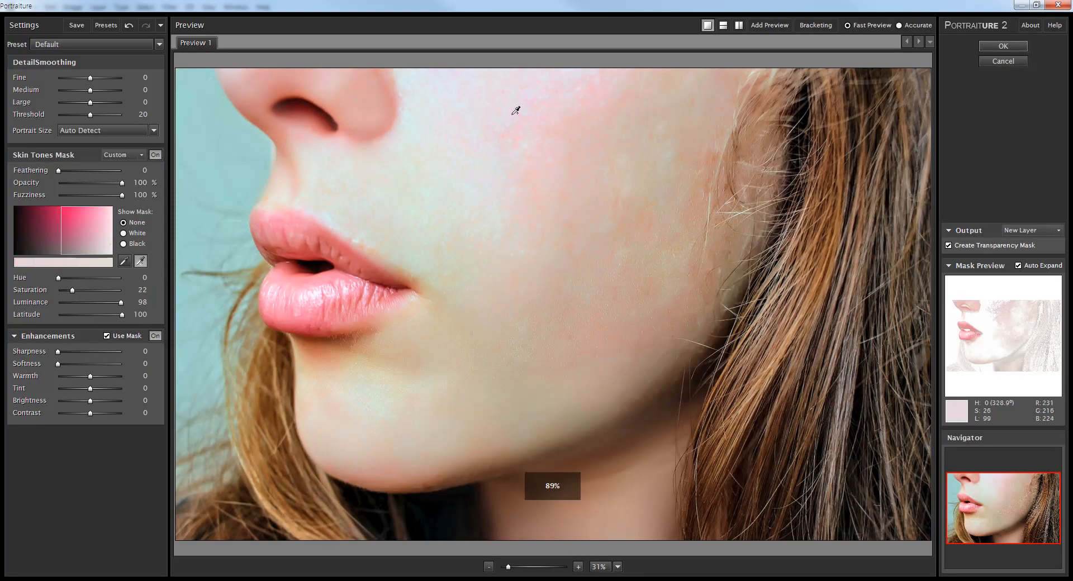
left_click(1003, 46)
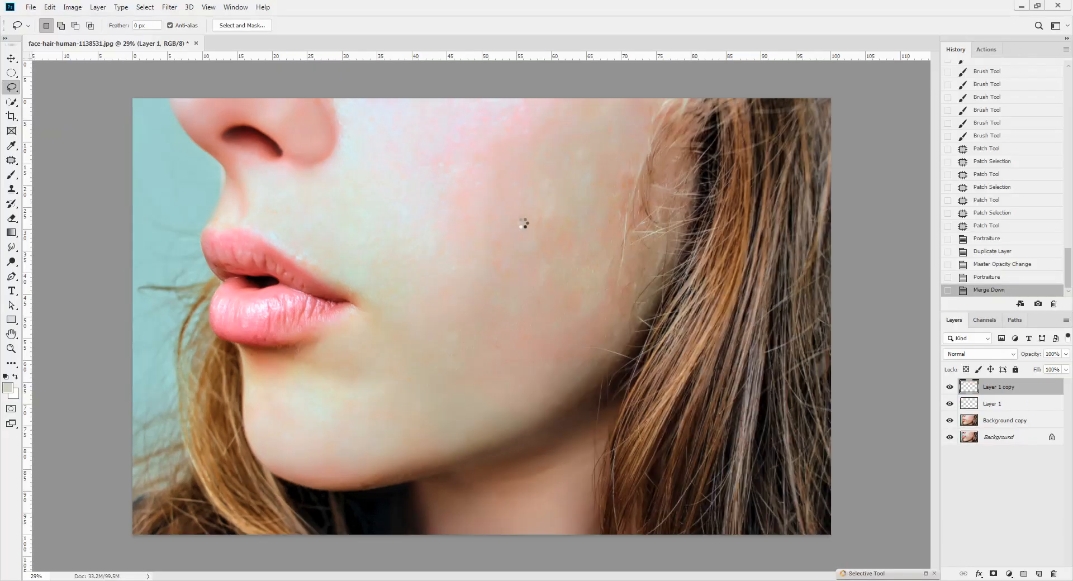
Examine the smoothed cheek up close and compare the retouched layers off and on.
left_click_drag(495, 234, 543, 220)
left_click_drag(479, 222, 615, 296)
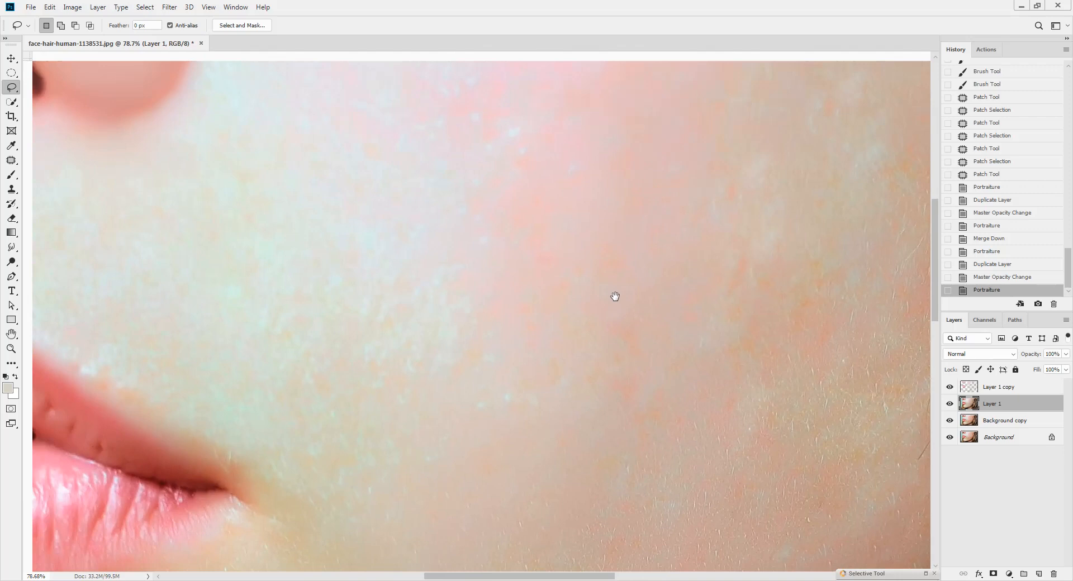
scroll(484, 296, "down", 6)
scroll(503, 281, "up", 1)
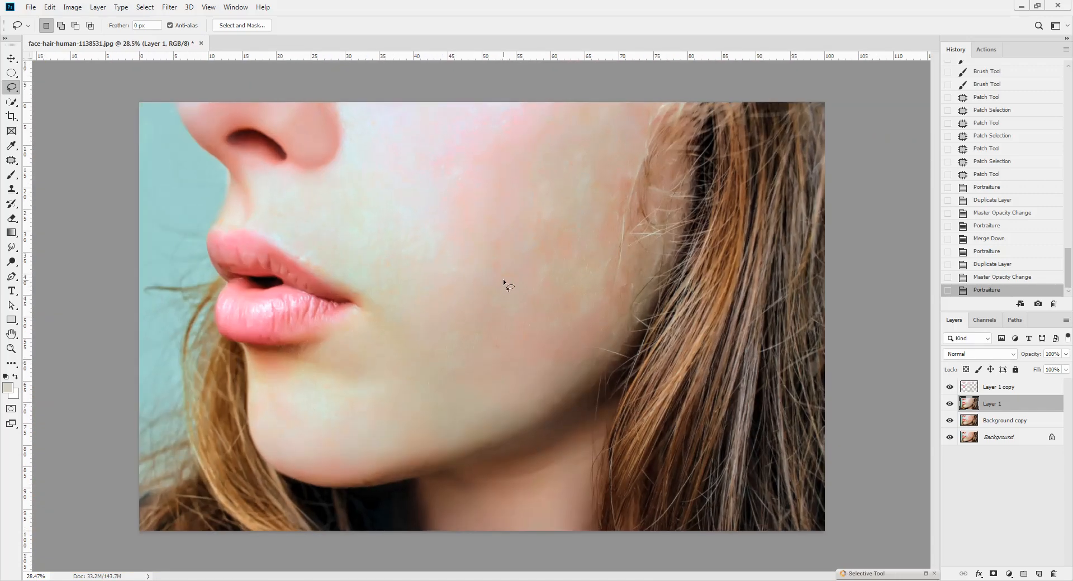
left_click(950, 403)
left_click(950, 404)
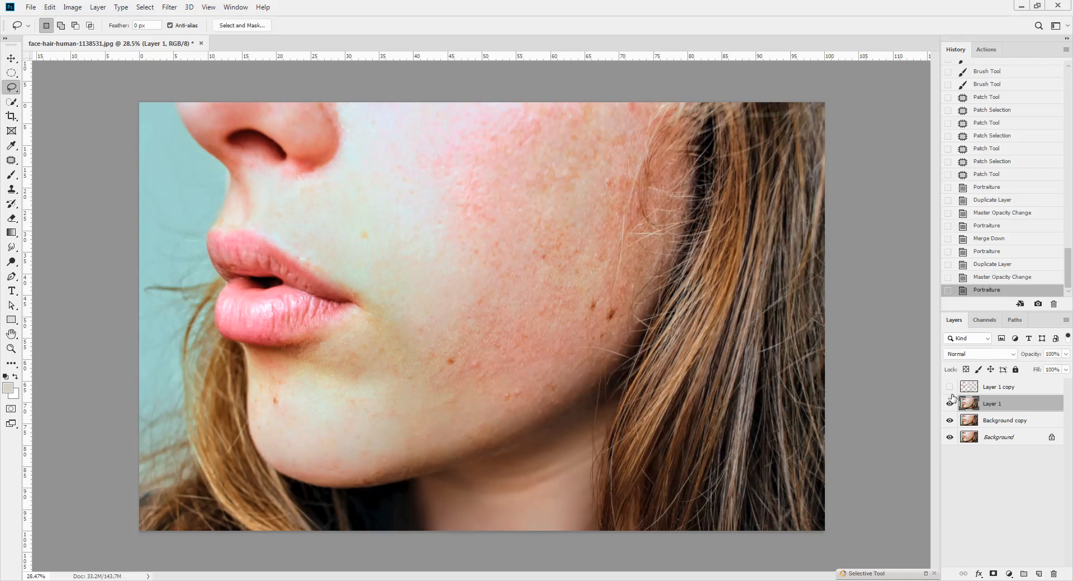
left_click(950, 387)
Merge Layer 1 copy into Layer 1 and patch the uneven tones on the upper outer cheek.
key("j")
scroll(592, 237, "up", 3)
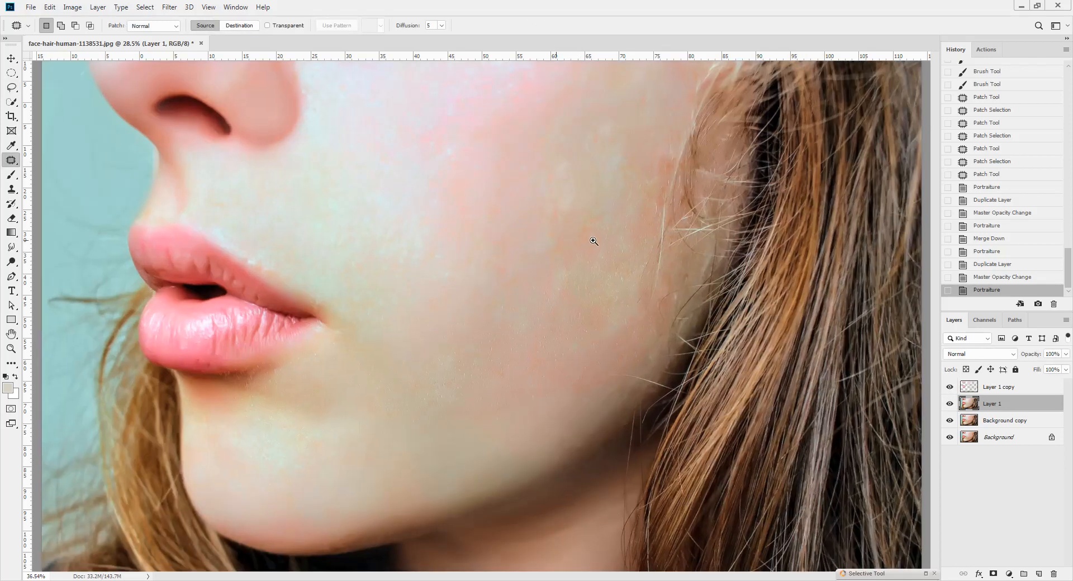
key("ctrl+e")
left_click_drag(576, 238, 520, 237)
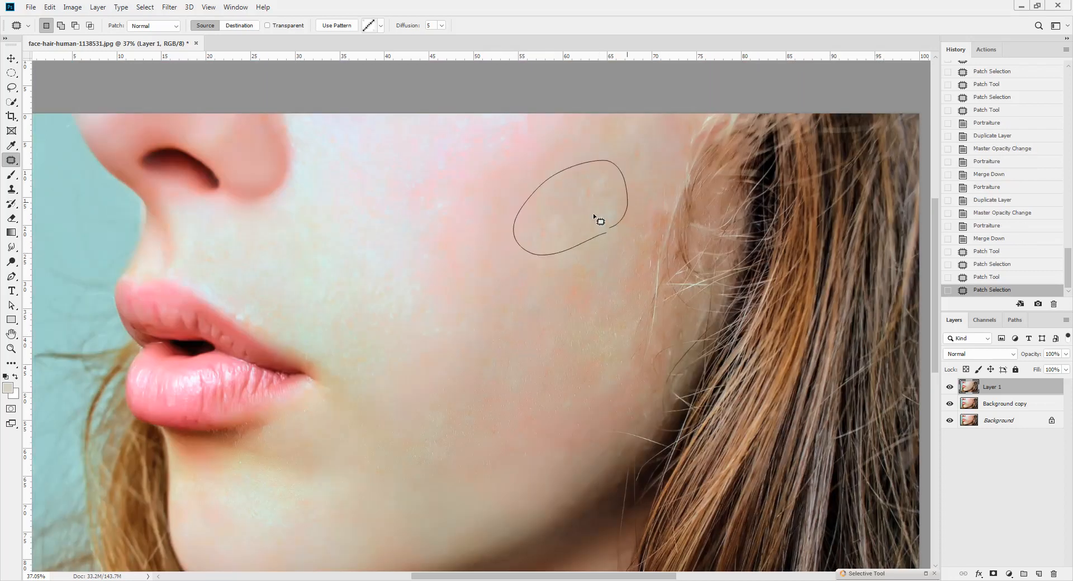
left_click_drag(595, 217, 606, 230)
left_click_drag(635, 140, 594, 168)
mouse_move(621, 170)
left_mouse_down()
mouse_move(513, 197)
mouse_move(570, 216)
mouse_move(527, 212)
left_mouse_up()
left_click_drag(547, 230, 521, 243)
Patch the remaining reddish areas on the middle and lower cheek and clear the selection.
left_click_drag(618, 381, 608, 401)
left_click_drag(590, 313, 528, 302)
left_click(634, 271)
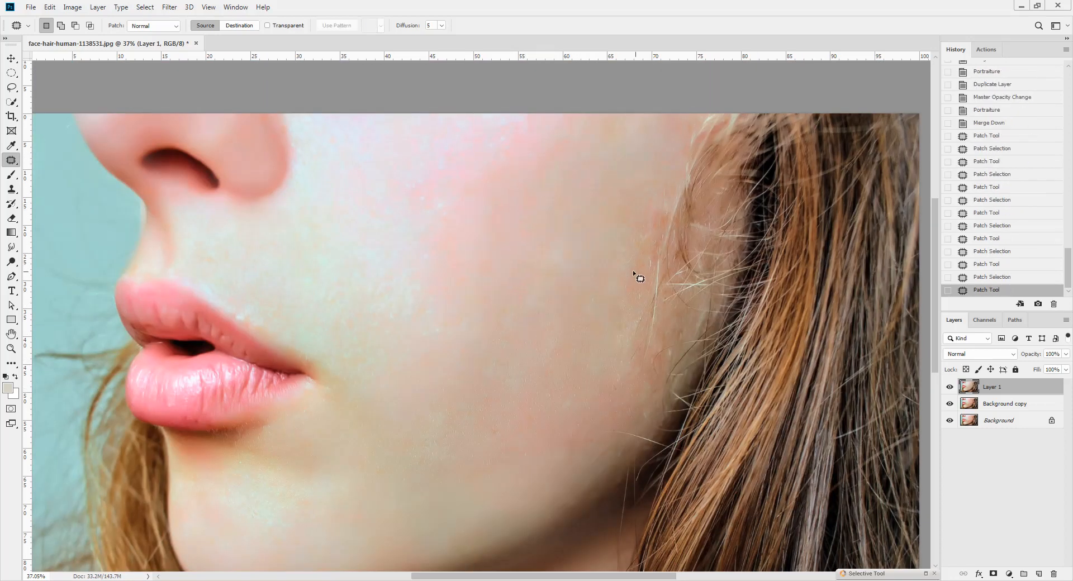
left_click_drag(626, 246, 602, 275)
left_click_drag(625, 371, 604, 399)
left_click_drag(604, 379, 523, 416)
mouse_move(545, 421)
left_mouse_down()
mouse_move(595, 388)
mouse_move(562, 414)
left_mouse_up()
left_click_drag(560, 402, 524, 305)
mouse_move(505, 425)
left_mouse_down()
mouse_move(467, 413)
mouse_move(512, 338)
left_mouse_up()
key("ctrl+d")
Select the Brush tool, add a new empty layer above Layer 1, and leave Quick Mask mode.
scroll(490, 249, "down", 3)
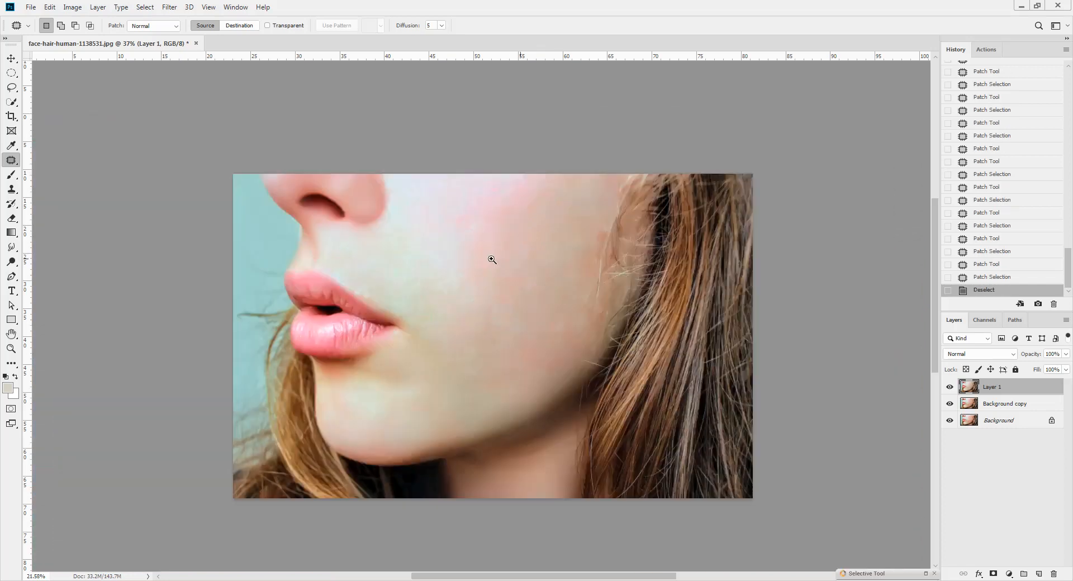
key("q")
key("d")
key("b")
key("q")
key("q")
key("ctrl+shift+n")
key("Return")
key("q")
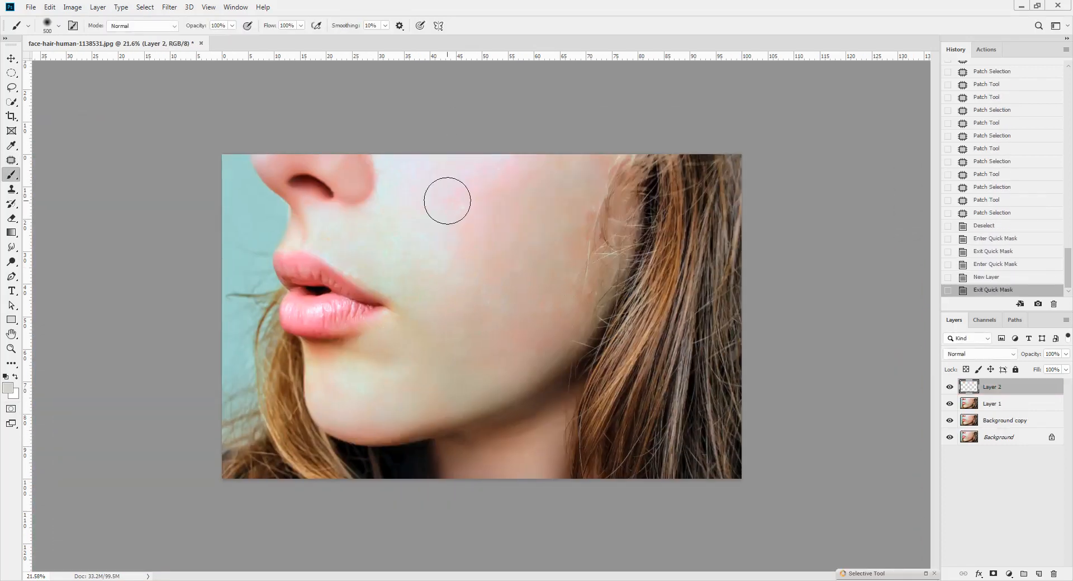
Paint sampled cheek colours over the pink upper cheek on Layer 2 with a larger brush at 10% opacity.
left_click(490, 298, "alt")
key("bracketright")
key("1")
mouse_move(401, 201)
left_mouse_down()
mouse_move(448, 146)
mouse_move(440, 162)
left_mouse_up()
mouse_move(436, 173)
left_mouse_down()
mouse_move(418, 247)
mouse_move(474, 210)
left_mouse_up()
left_click_drag(481, 207, 524, 193)
left_click(503, 242, "alt")
mouse_move(526, 247)
left_mouse_down()
mouse_move(562, 184)
mouse_move(551, 260)
left_mouse_up()
mouse_move(553, 266)
left_mouse_down()
mouse_move(566, 245)
mouse_move(538, 337)
mouse_move(394, 344)
mouse_move(464, 277)
mouse_move(420, 264)
mouse_move(398, 275)
mouse_move(364, 234)
mouse_move(422, 218)
mouse_move(415, 185)
mouse_move(460, 146)
mouse_move(486, 300)
mouse_move(535, 300)
mouse_move(525, 172)
left_mouse_up()
Merge Layer 2 into Layer 1 and patch the pink area on the upper cheek beside the nose.
key("j")
mouse_move(445, 201)
left_mouse_down()
mouse_move(357, 139)
mouse_move(453, 173)
left_mouse_up()
left_click_drag(432, 150, 496, 218)
left_click_drag(496, 218, 489, 284)
key("ctrl+e")
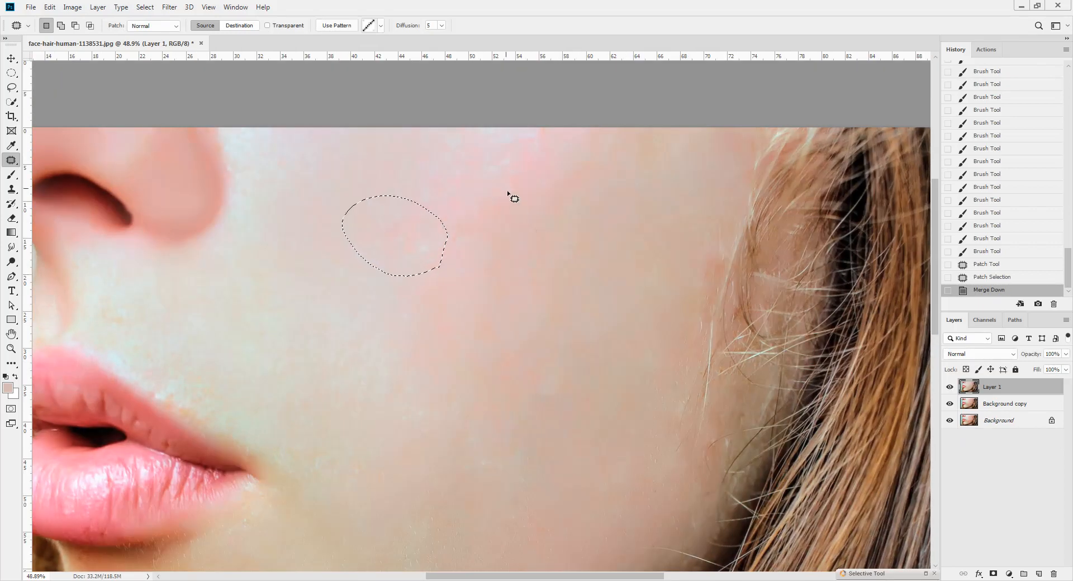
Patch the leftover pink and mottled areas across the upper and middle cheek and clear the selection.
left_click_drag(512, 109, 424, 136)
left_click_drag(463, 180, 540, 219)
mouse_move(439, 268)
left_mouse_down()
mouse_move(346, 236)
mouse_move(443, 265)
left_mouse_up()
left_click_drag(405, 255, 479, 298)
mouse_move(412, 353)
left_mouse_down()
mouse_move(435, 294)
mouse_move(493, 342)
left_mouse_up()
key("ctrl+d")
Patch the uneven skin on the lower cheek and beside the mouth, and drop the last patch selection.
mouse_move(482, 485)
left_mouse_down()
mouse_move(434, 355)
mouse_move(454, 383)
left_mouse_up()
mouse_move(450, 391)
left_mouse_down()
mouse_move(520, 432)
mouse_move(473, 445)
left_mouse_up()
scroll(504, 351, "down", 2)
left_click_drag(475, 436, 501, 358)
left_click(501, 344)
scroll(492, 346, "down", 6)
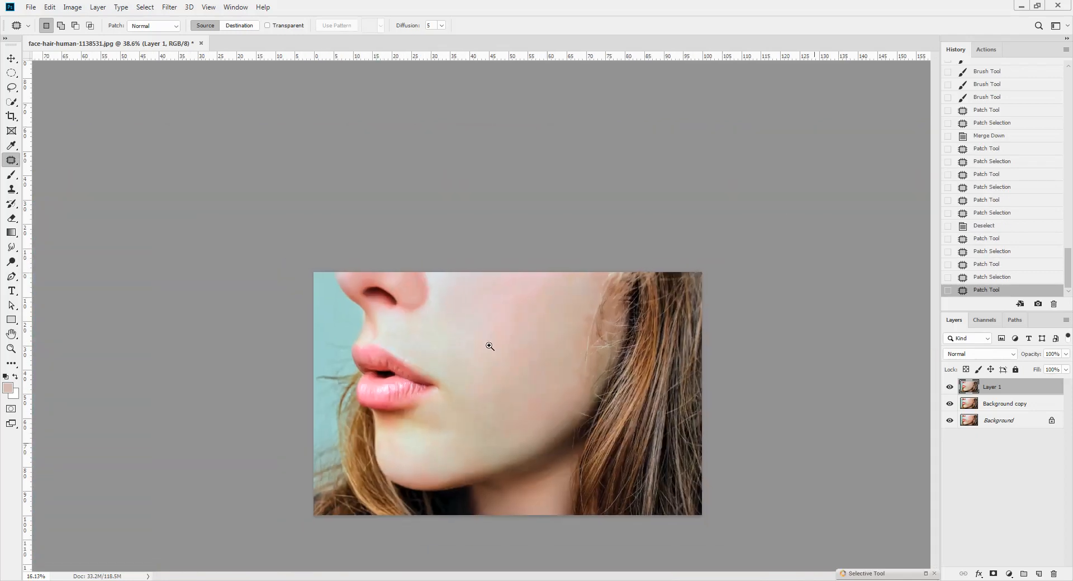
Patch the remaining mottled and pink areas on the upper and middle cheek with cleaner skin and clear the selections.
scroll(503, 267, "up", 2)
left_click_drag(514, 243, 491, 271)
mouse_move(516, 269)
left_mouse_down()
mouse_move(502, 265)
mouse_move(492, 279)
left_mouse_up()
key("ctrl+d")
left_click_drag(493, 316, 474, 274)
key("ctrl+d")
left_click_drag(434, 307, 497, 286)
scroll(498, 286, "down", 3)
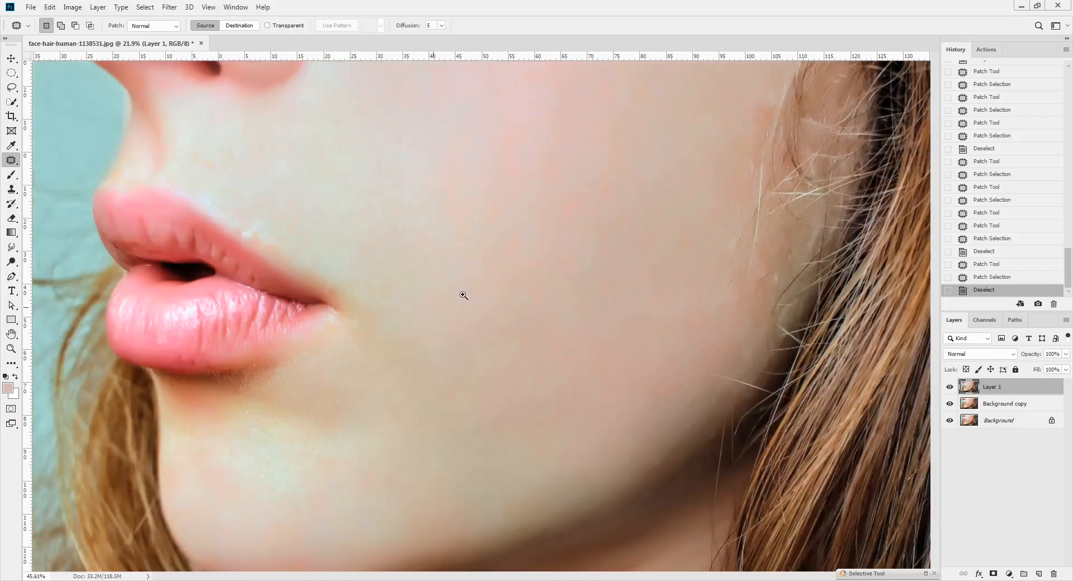
scroll(433, 324, "down", 2)
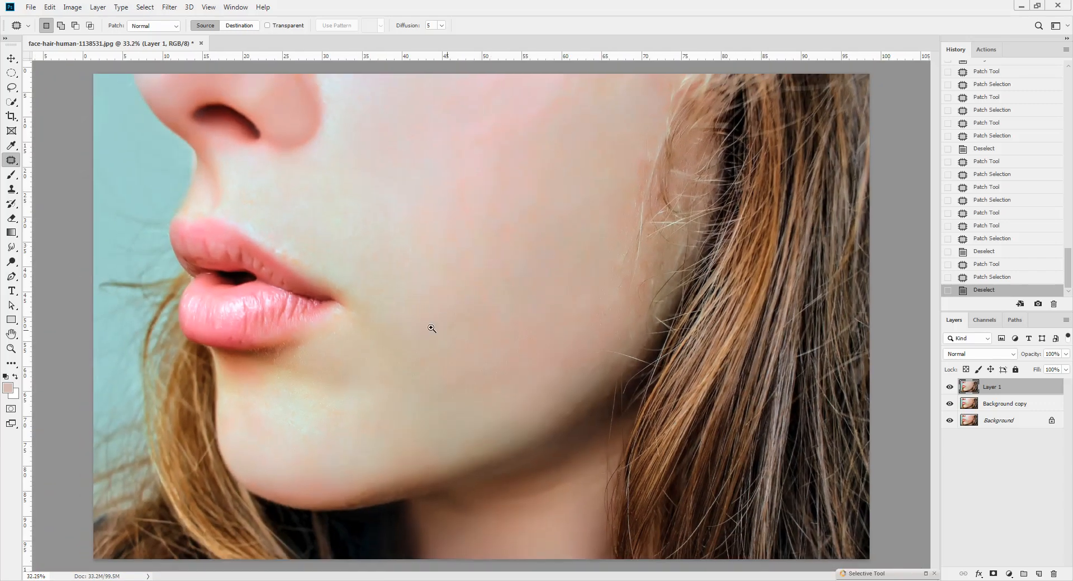
Paint a Quick Mask over the cheek, jaw and chin skin with a soft brush and turn it into a selection.
key("q")
key("d")
key("b")
mouse_move(435, 138)
left_mouse_down()
mouse_move(417, 146)
mouse_move(400, 181)
left_mouse_up()
left_click_drag(396, 190, 465, 324)
left_click_drag(464, 332, 445, 355)
key("bracketleft")
key("bracketleft")
mouse_move(323, 434)
left_mouse_down()
mouse_move(386, 430)
mouse_move(562, 357)
left_mouse_up()
key("bracketright")
key("bracketright")
mouse_move(484, 331)
left_mouse_down()
mouse_move(518, 295)
mouse_move(553, 287)
mouse_move(522, 271)
left_mouse_up()
key("bracketright")
left_click_drag(535, 329, 479, 311)
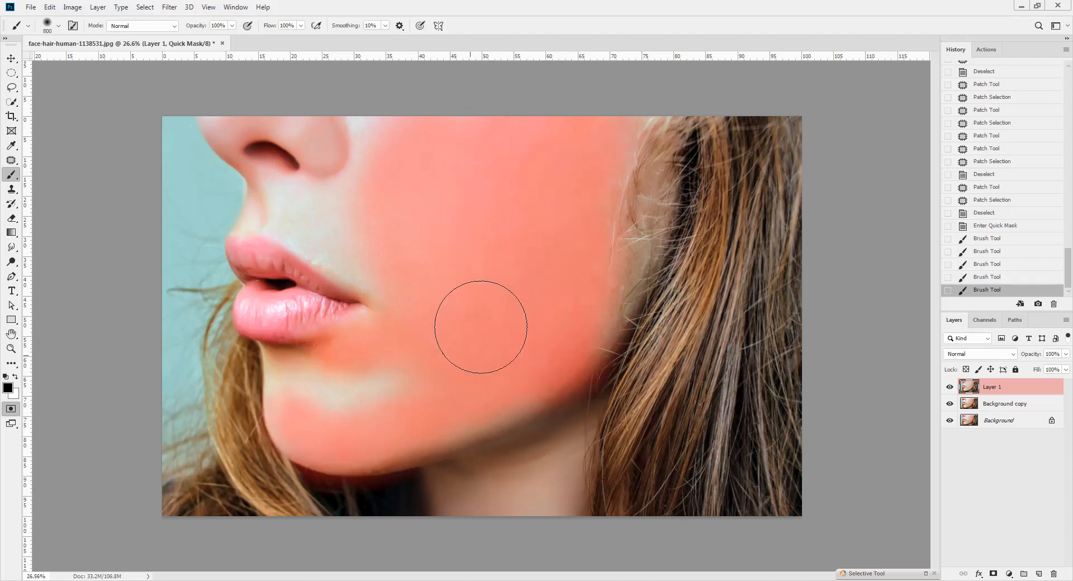
key("q")
Add Gaussian, monochromatic noise at 6.78% to the selected cheek and chin skin on Layer 1 and deselect.
left_click(167, 7)
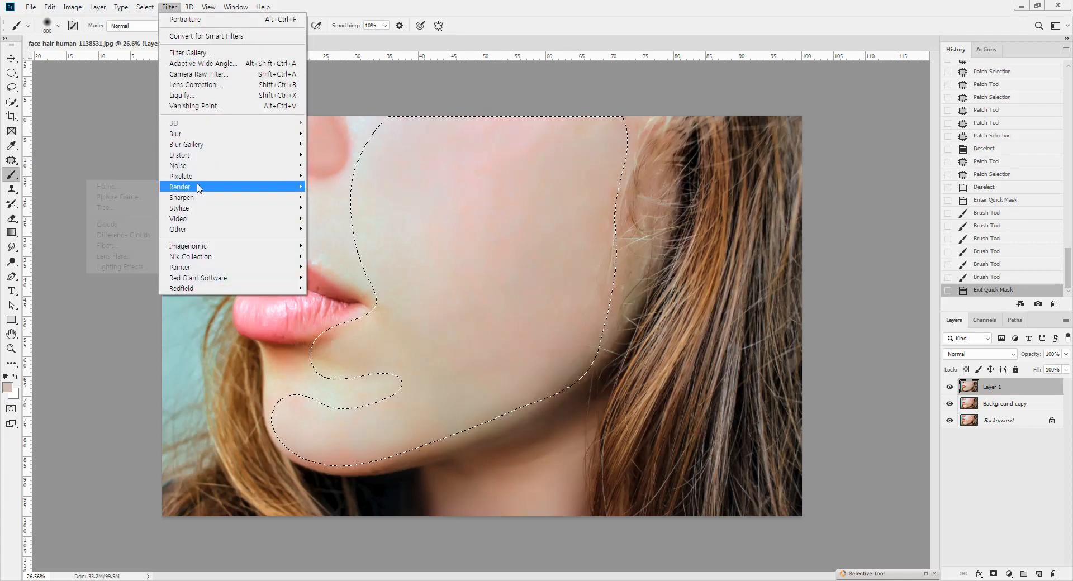
mouse_move(184, 166)
left_click(134, 169)
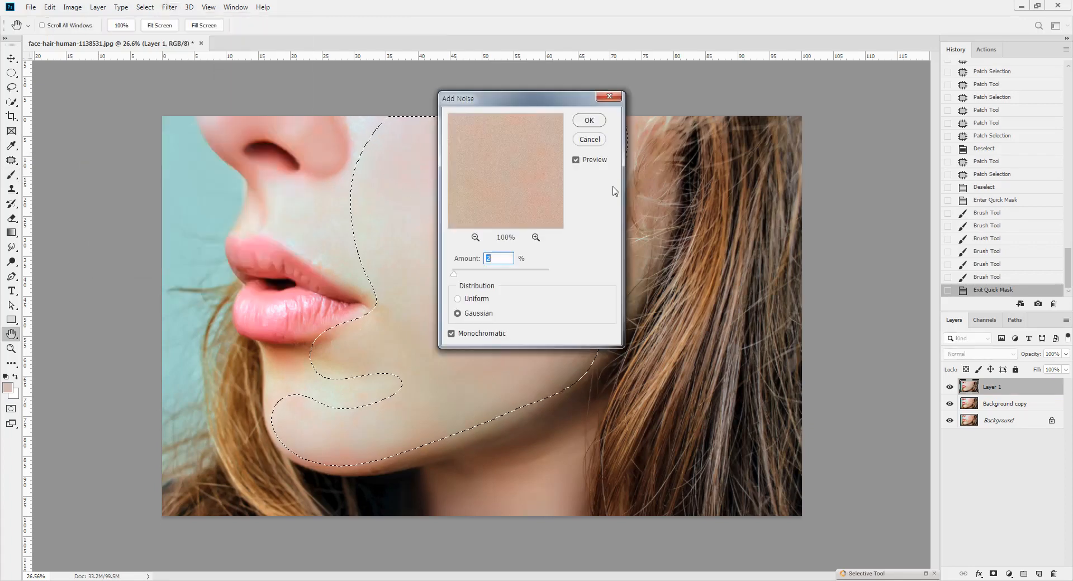
left_click_drag(537, 104, 740, 102)
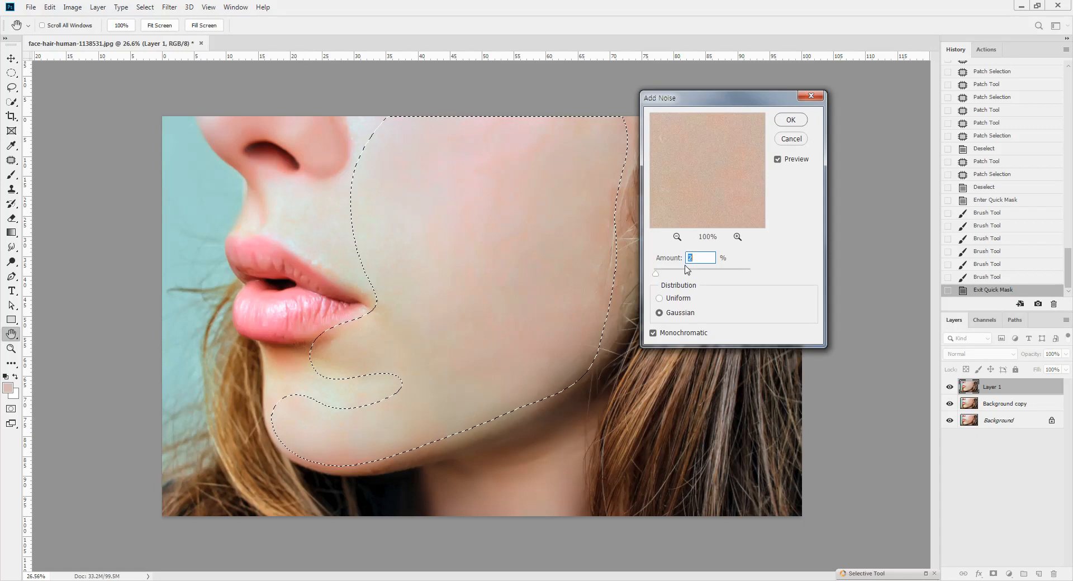
left_click_drag(660, 275, 665, 278)
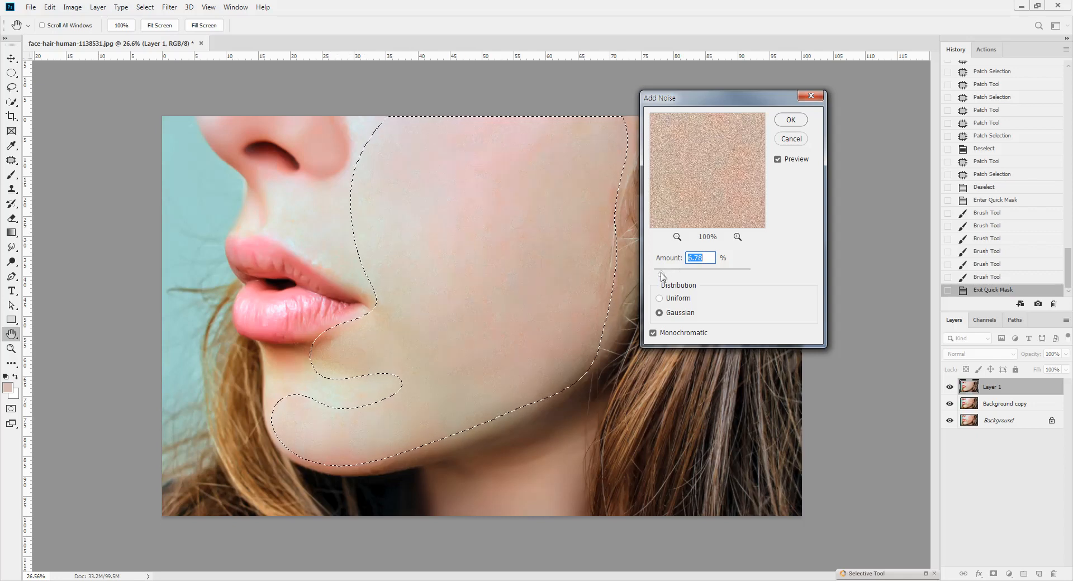
left_click(790, 120)
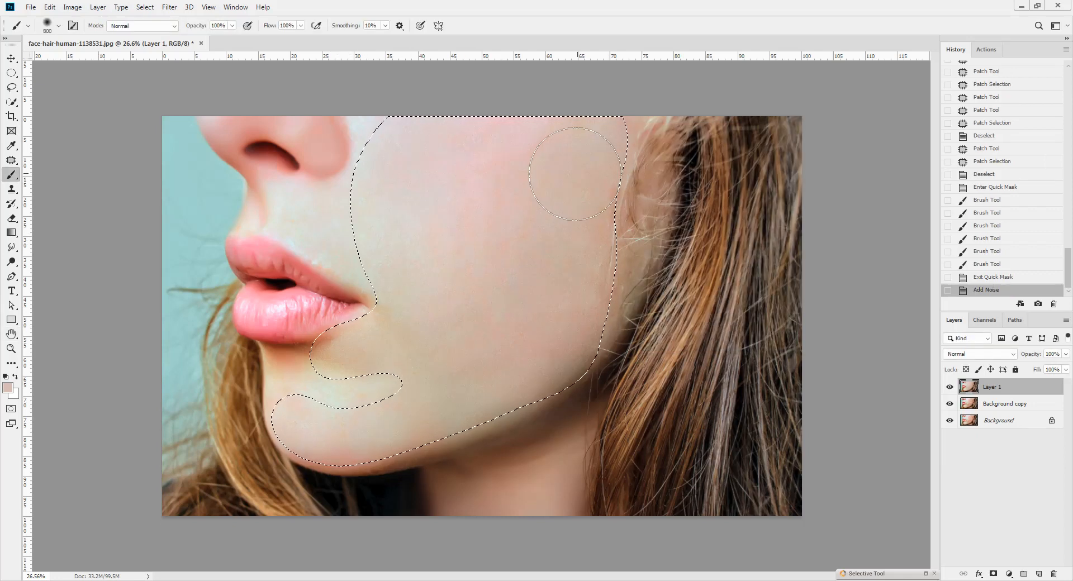
key("ctrl+d")
key("ctrl+minus")
key("ctrl+minus")
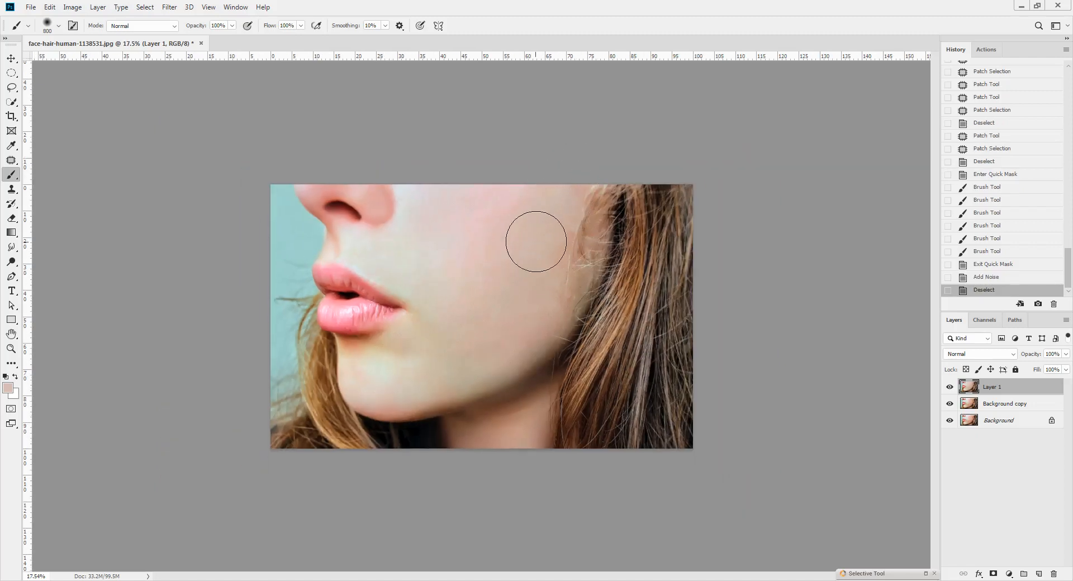
Quick-mask the shaded band from the ear down along the jaw, erase the overspill on neck and hair, and make it a selection.
key("q")
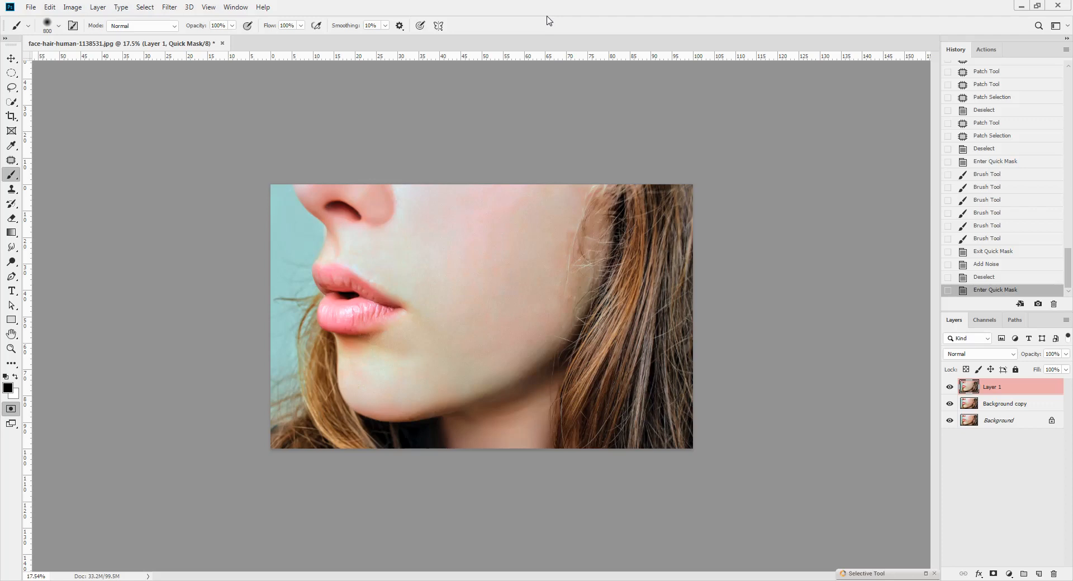
key("bracketright")
mouse_move(576, 192)
left_mouse_down()
mouse_move(561, 232)
mouse_move(577, 234)
mouse_move(521, 345)
mouse_move(410, 408)
left_mouse_up()
left_click(423, 388)
left_click(445, 380)
left_click(468, 371)
key("e")
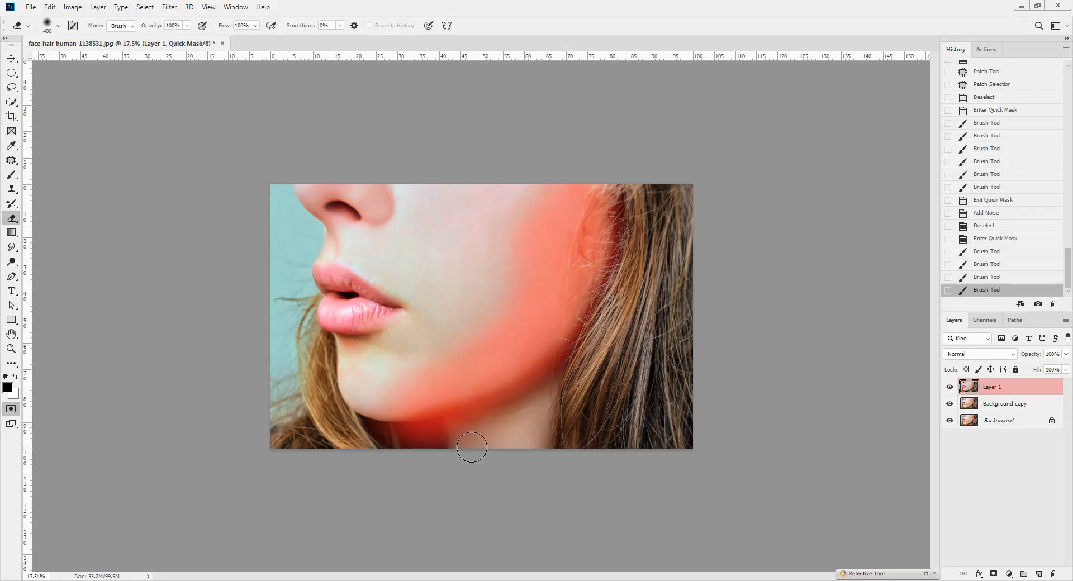
left_click_drag(411, 453, 475, 430)
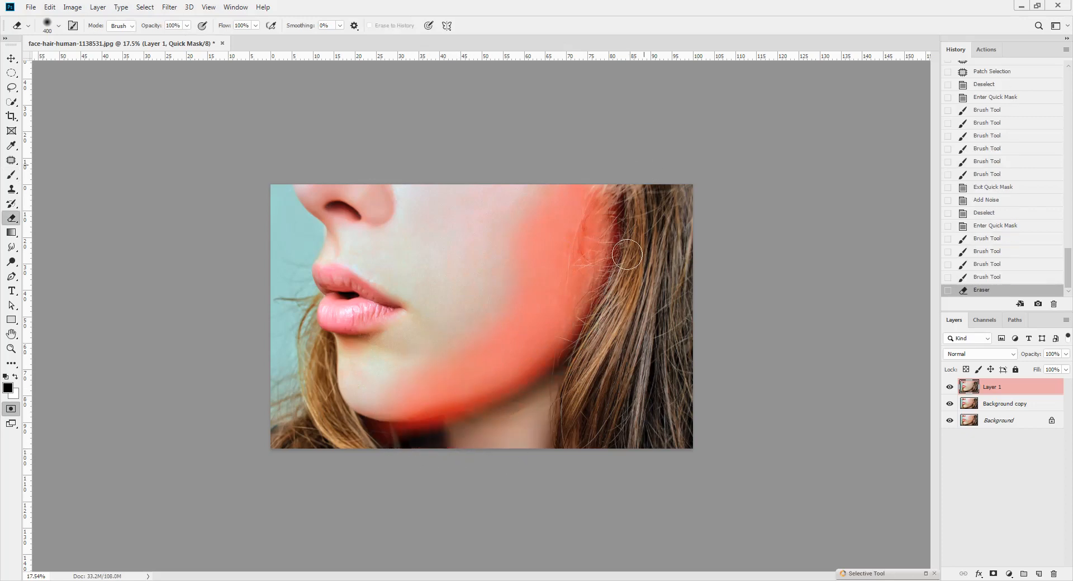
left_click_drag(626, 254, 627, 237)
key("q")
Try a 30-pixel feather on the jaw selection and undo it.
key("shift+F6")
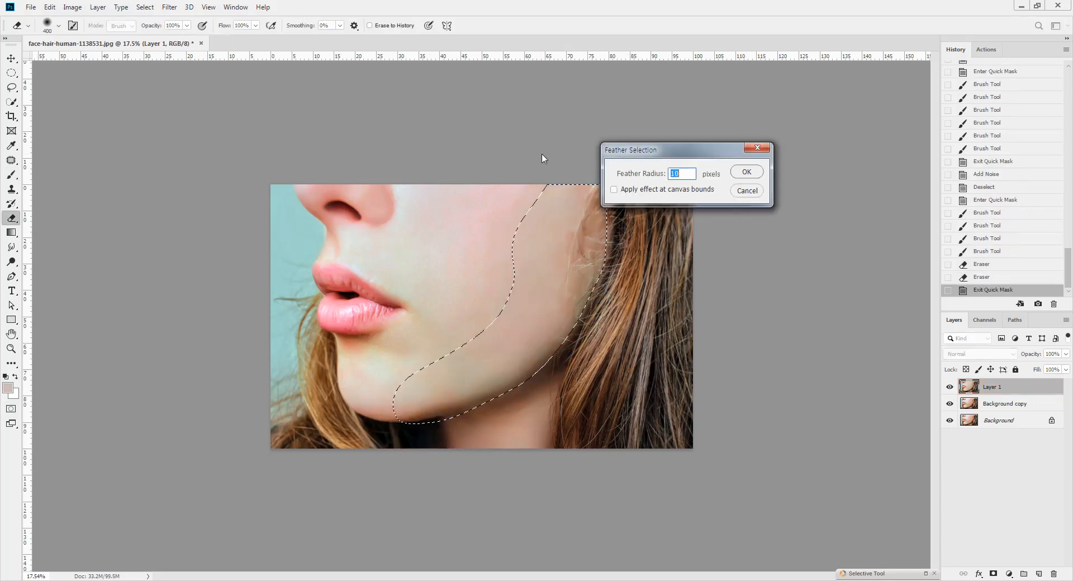
type("30")
key("Return")
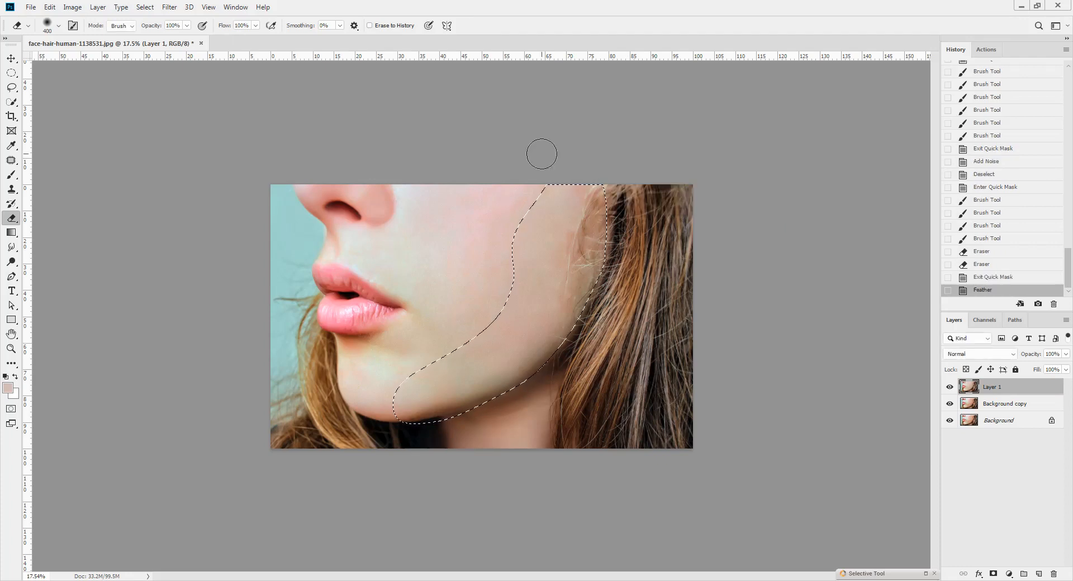
key("ctrl+z")
Feather the jaw selection by 50 pixels and hide its outline.
key("shift+F6")
type("50")
key("Return")
key("ctrl+h")
Darken the feathered jaw band slightly with an RGB curve mapping input 136 to output 124, and deselect.
key("ctrl+m")
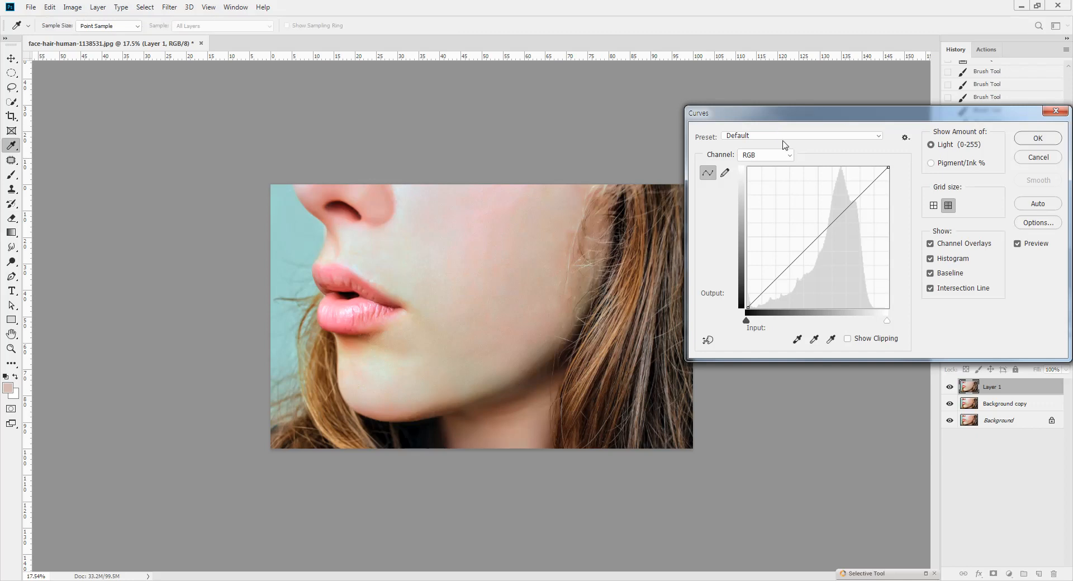
left_click_drag(818, 234, 823, 239)
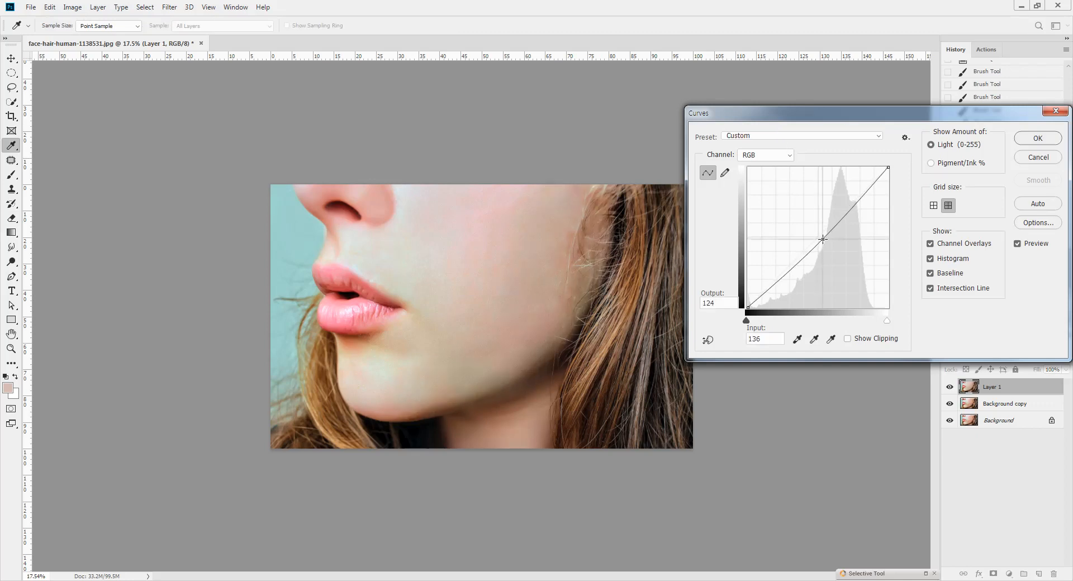
key("Return")
key("e")
key("ctrl+d")
Paint a new Quick Mask over the side of the nose, below the lower lip and along the underside of the chin and jaw.
key("q")
key("b")
key("d")
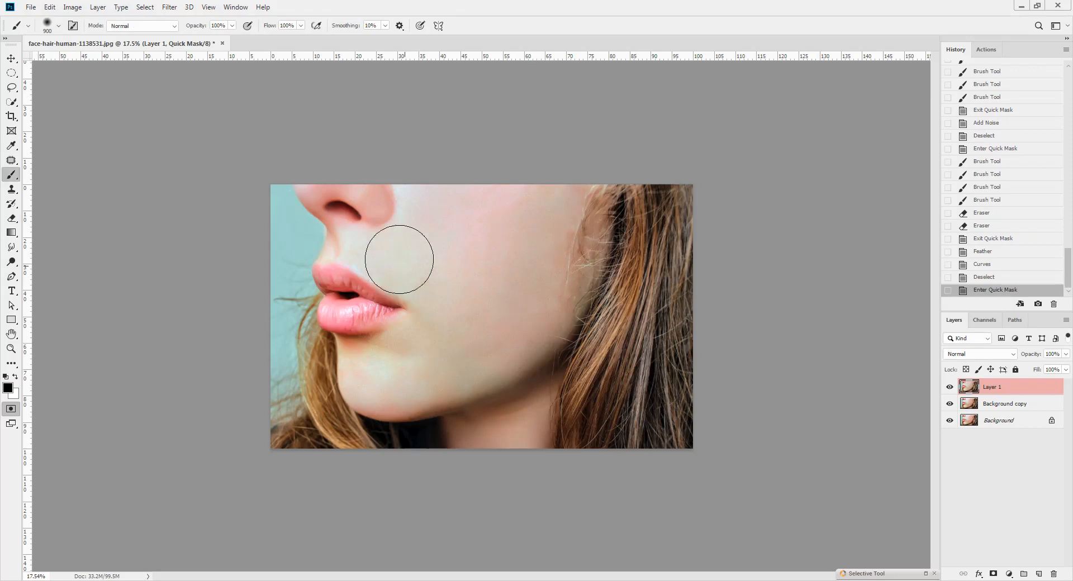
key("bracketleft")
key("bracketleft")
key("bracketleft")
left_click_drag(398, 205, 406, 146)
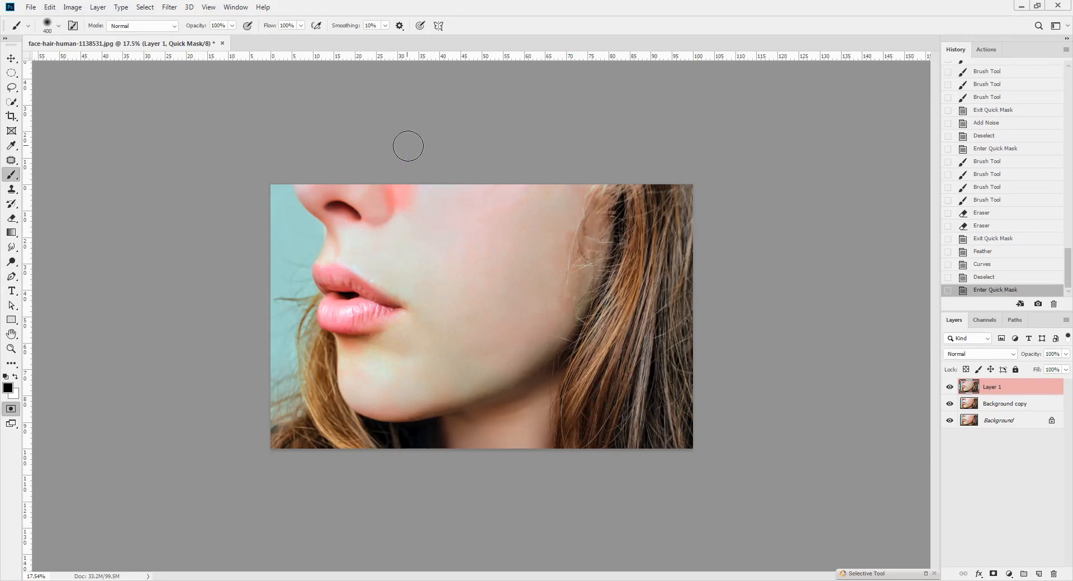
left_click_drag(406, 207, 404, 152)
key("bracketright")
left_click_drag(347, 345, 401, 353)
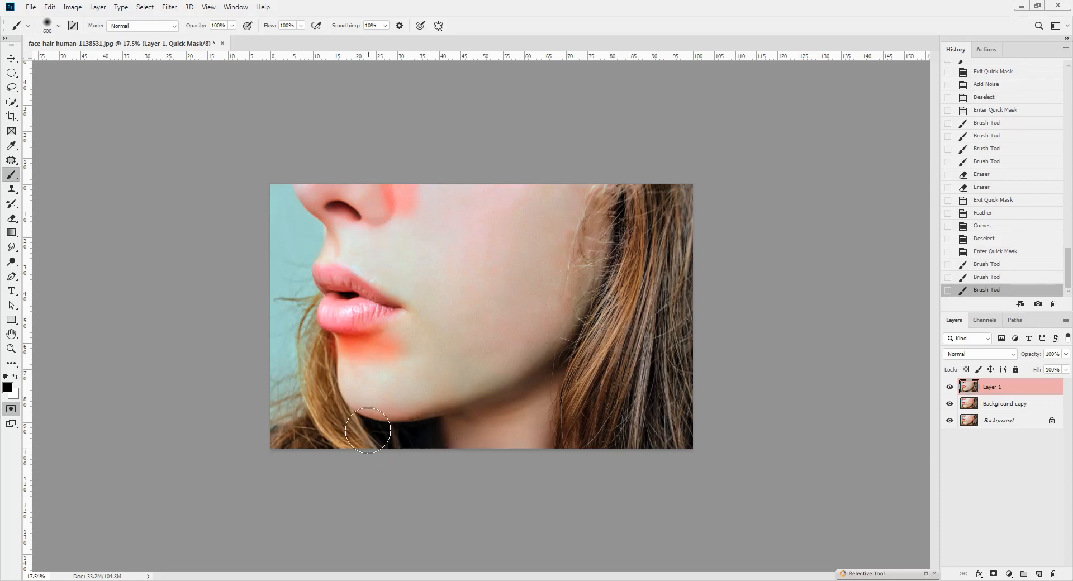
mouse_move(349, 420)
left_mouse_down()
mouse_move(434, 426)
mouse_move(566, 360)
left_mouse_up()
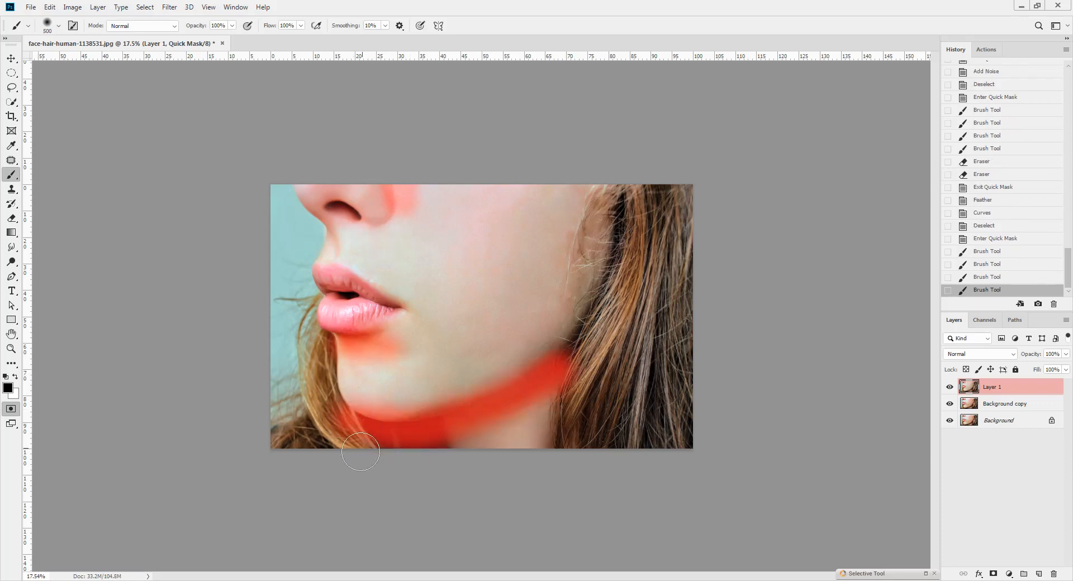
Erase the excess mask over the hair and neck below the chin and convert the mask to a selection.
key("e")
mouse_move(317, 441)
left_mouse_down()
mouse_move(402, 436)
mouse_move(391, 434)
mouse_move(571, 380)
mouse_move(472, 427)
left_mouse_up()
key("q")
Feather the nose, lip and chin selection and darken it with an RGB curve mapping input 133 to output 120.
key("shift+F6")
key("Escape")
key("ctrl+m")
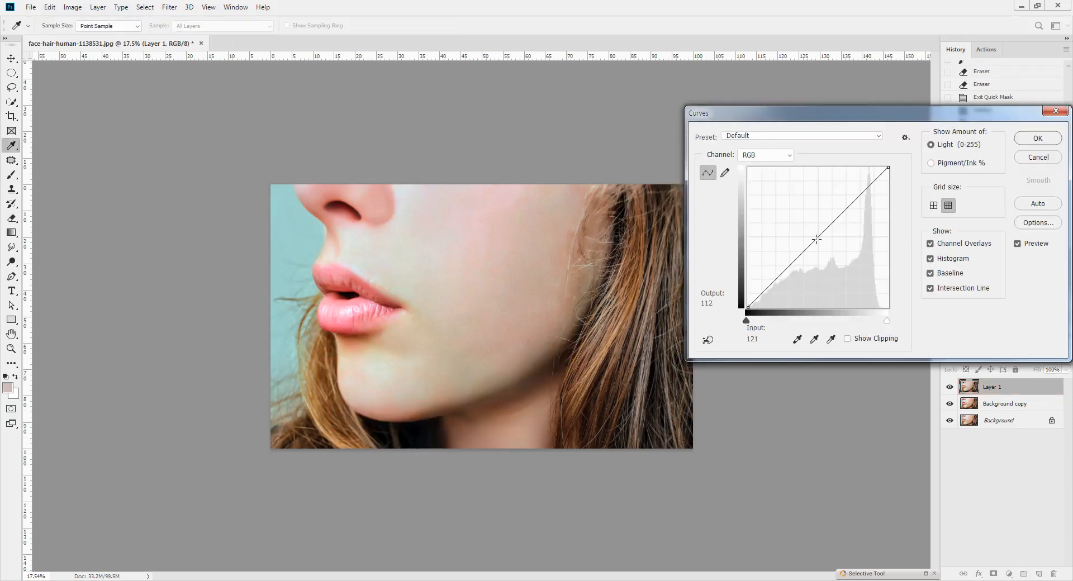
left_click_drag(820, 235, 821, 242)
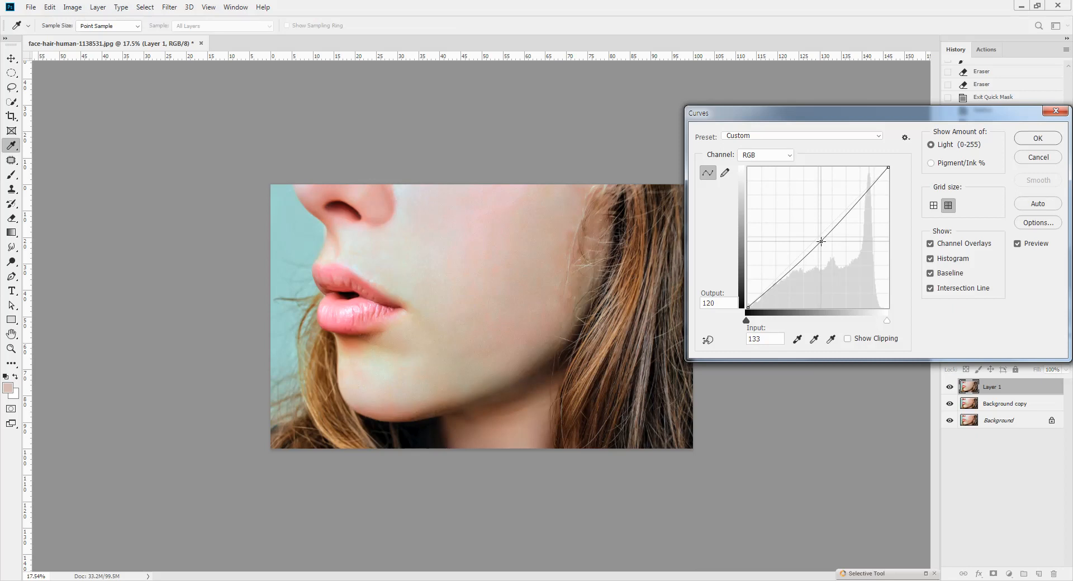
key("Return")
key("ctrl+minus")
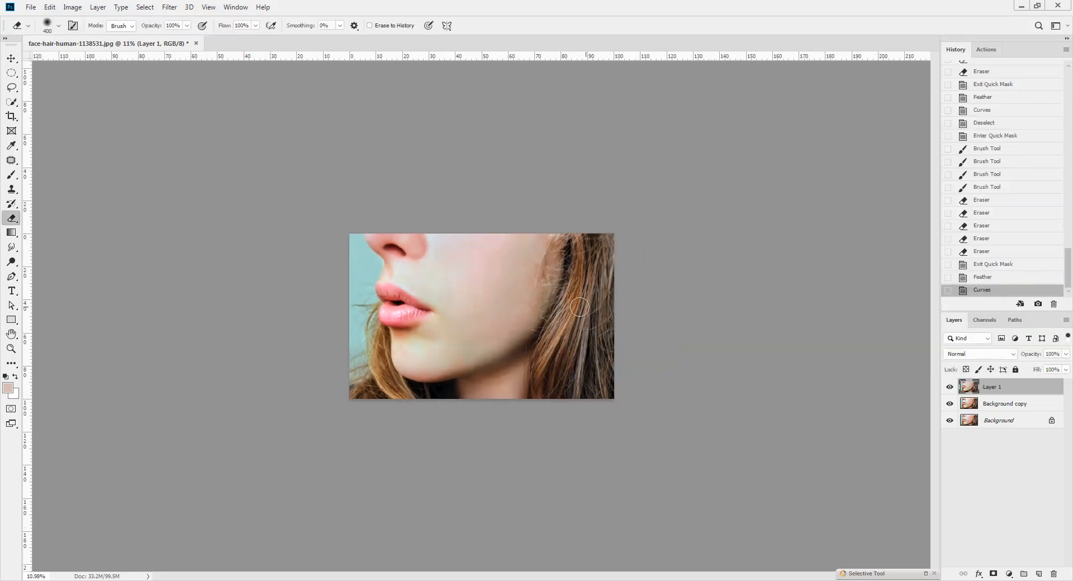
Patch the reddish skin on the outer cheek in front of the ear with nearby cleaner skin.
key("ctrl+plus")
key("ctrl+plus")
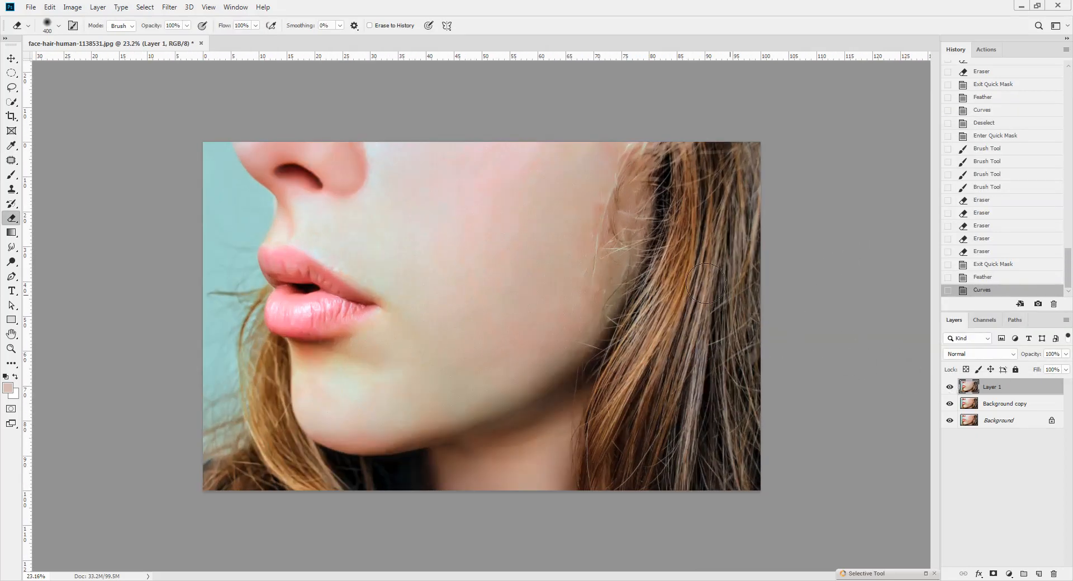
key("j")
scroll(614, 188, "up", 3)
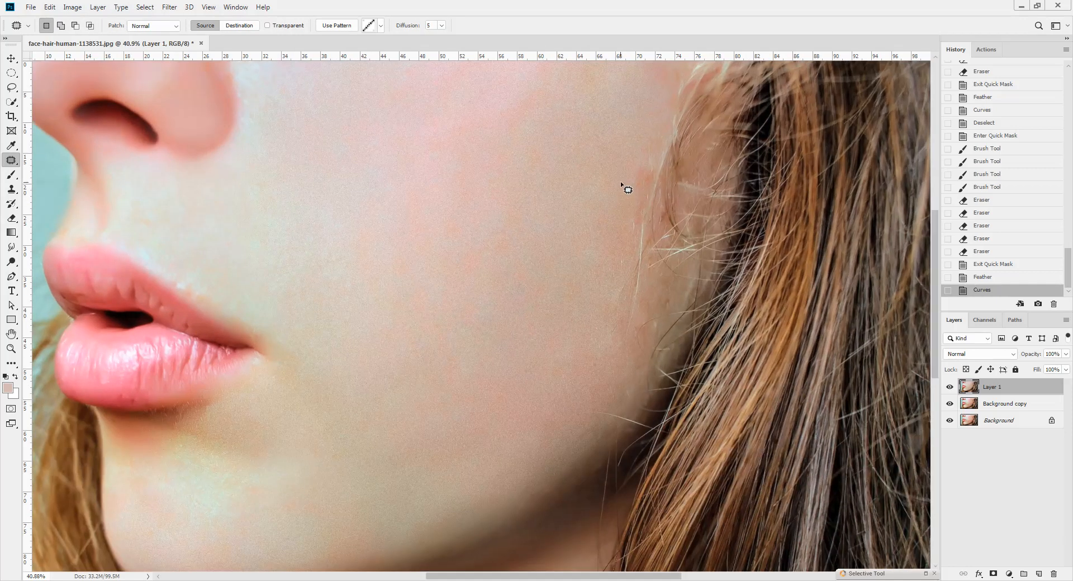
left_click_drag(630, 222, 621, 188)
left_click_drag(631, 186, 595, 212)
left_click(603, 266)
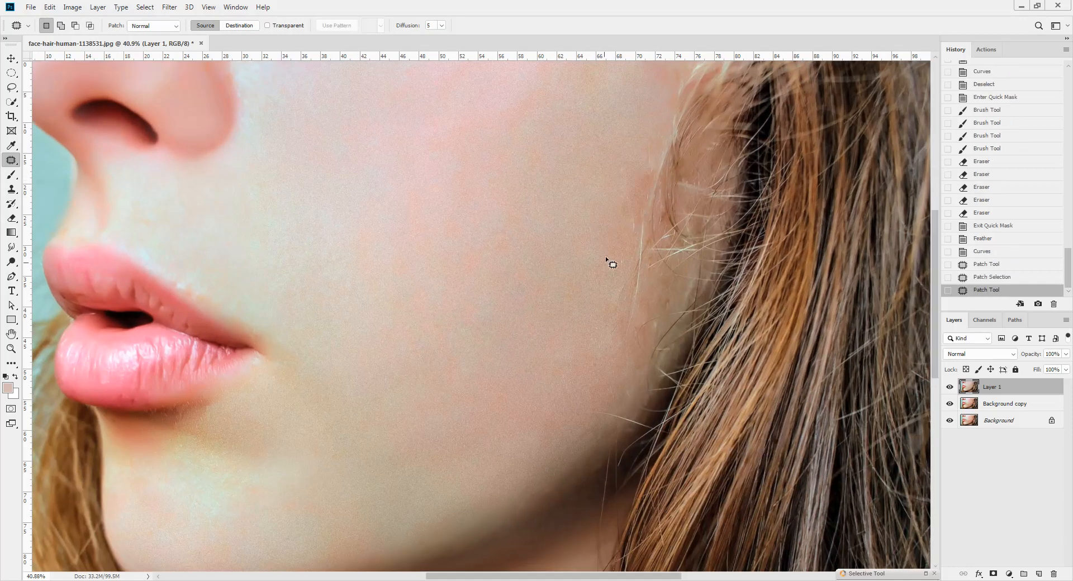
Blend the uneven skin on the outer cheek near the hairline with the Clone Stamp at 20% opacity.
key("s")
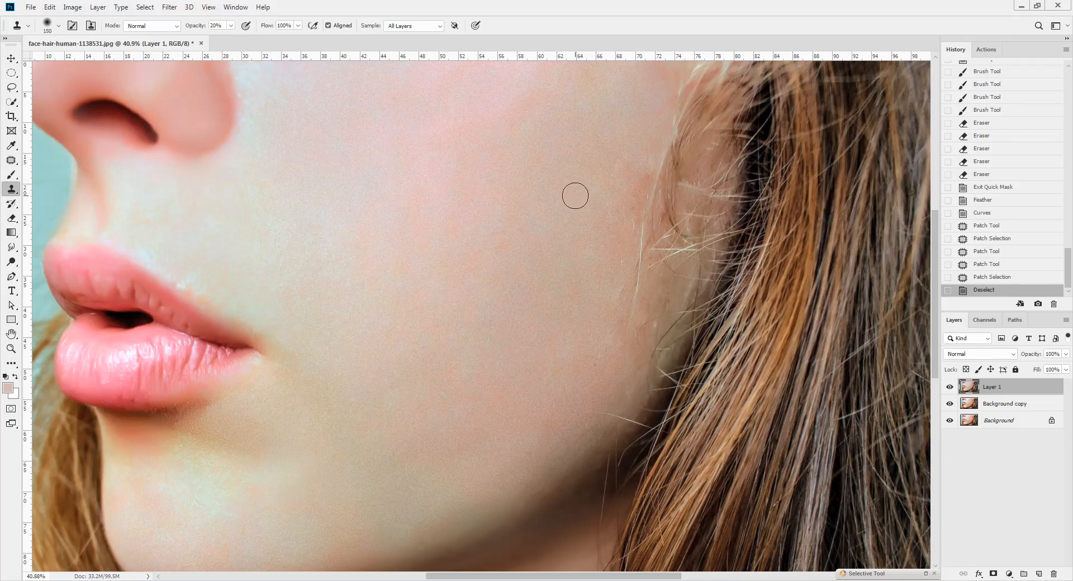
mouse_move(607, 241)
left_mouse_down()
mouse_move(627, 205)
mouse_move(620, 228)
left_mouse_up()
left_click_drag(611, 337, 609, 287)
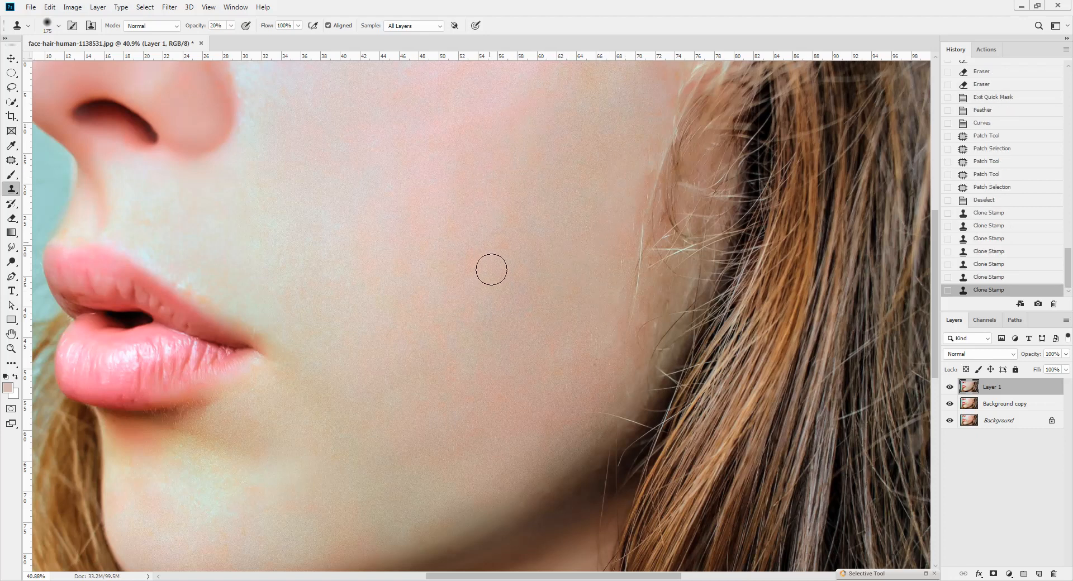
scroll(569, 284, "down", 5)
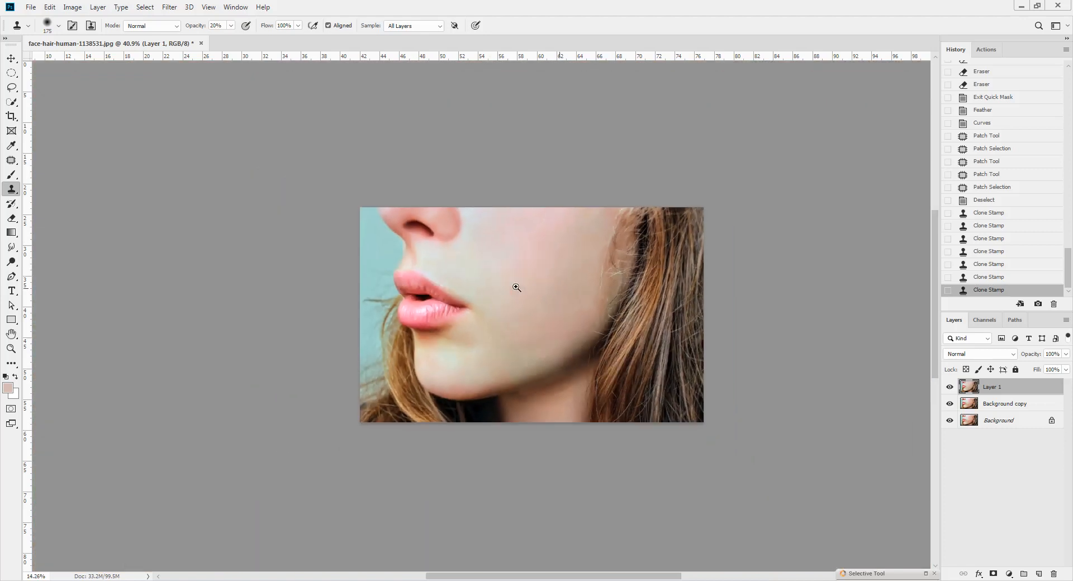
Brush sampled skin tones at 10% opacity over the cheek, beside the nose, and around the mouth and chin on Layer 1.
key("b")
scroll(501, 226, "up", 3)
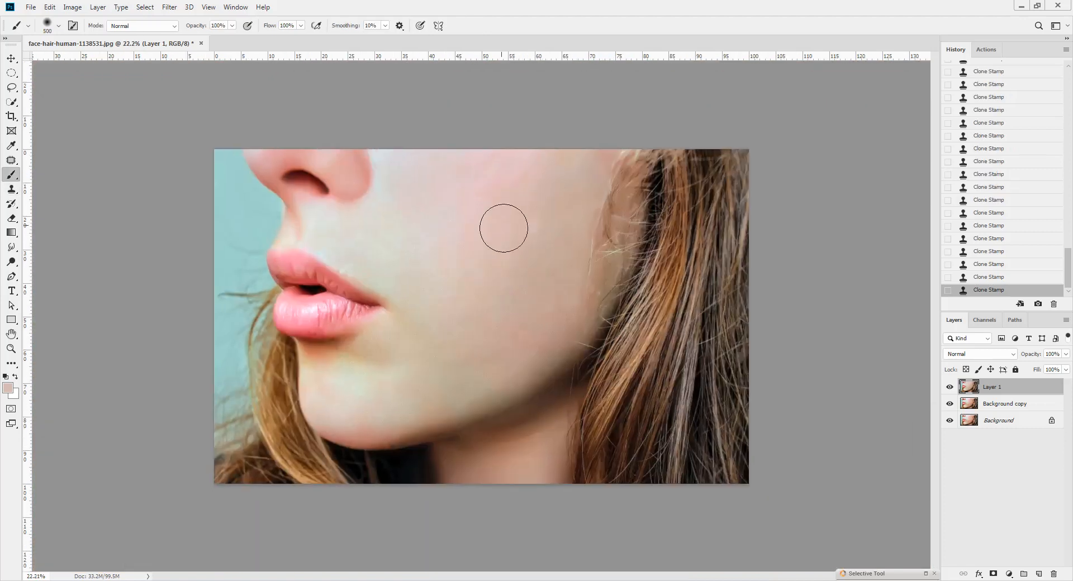
key("1")
left_click_drag(464, 272, 479, 266)
left_click_drag(464, 267, 502, 237)
mouse_move(467, 233)
left_mouse_down()
mouse_move(515, 208)
mouse_move(532, 160)
left_mouse_up()
left_click_drag(473, 170, 564, 146)
left_click_drag(386, 151, 400, 203)
mouse_move(407, 298)
left_mouse_down()
mouse_move(448, 275)
mouse_move(558, 289)
left_mouse_up()
left_click_drag(518, 225, 444, 235)
mouse_move(342, 378)
left_mouse_down()
mouse_move(535, 364)
mouse_move(441, 345)
mouse_move(321, 219)
mouse_move(360, 228)
left_mouse_up()
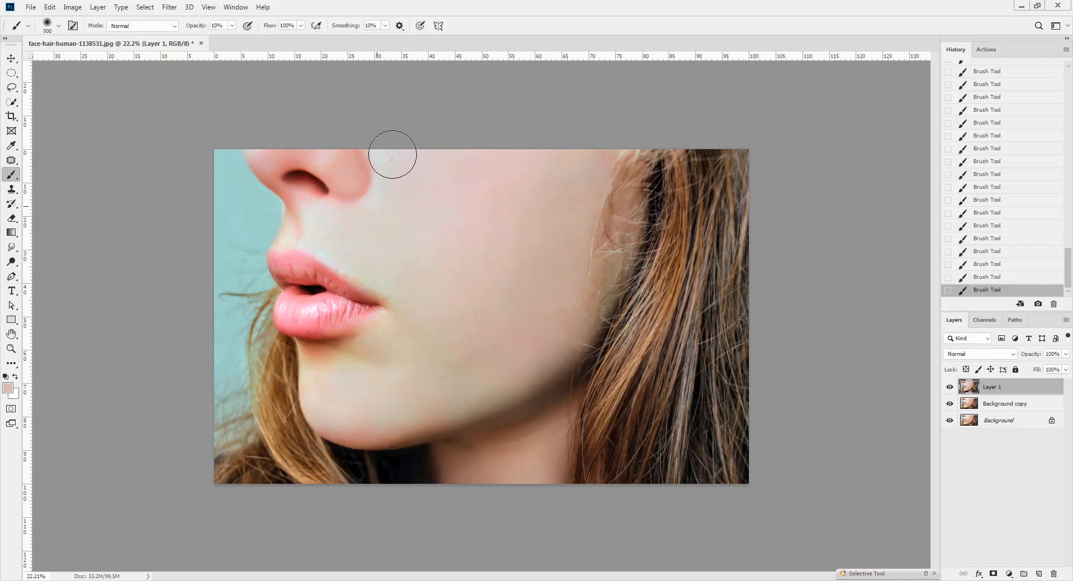
Compare the retouched skin with the original by switching the visibility of Layer 1 off and on.
left_click(951, 404)
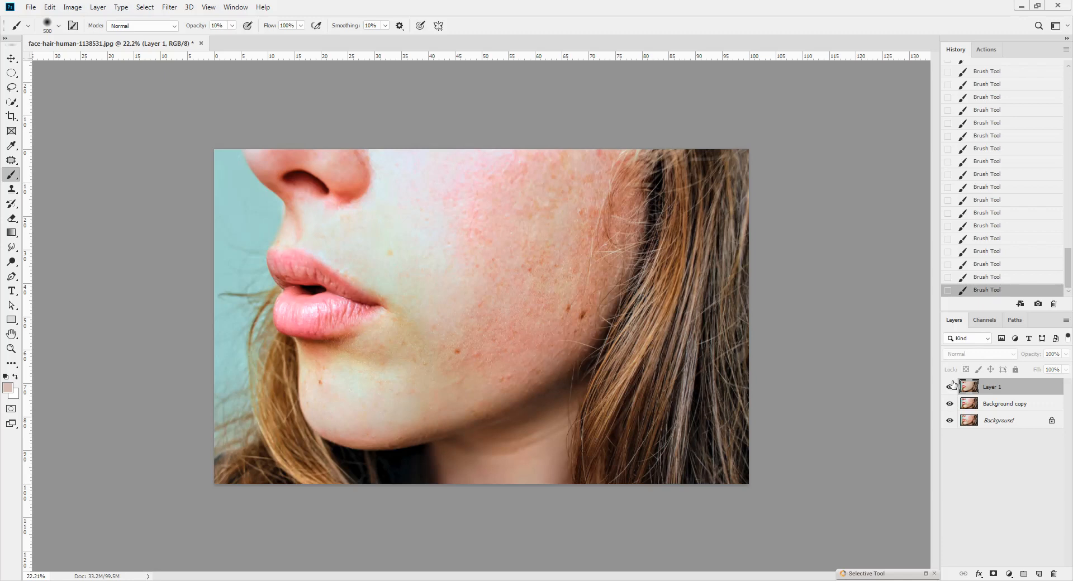
left_click(950, 387)
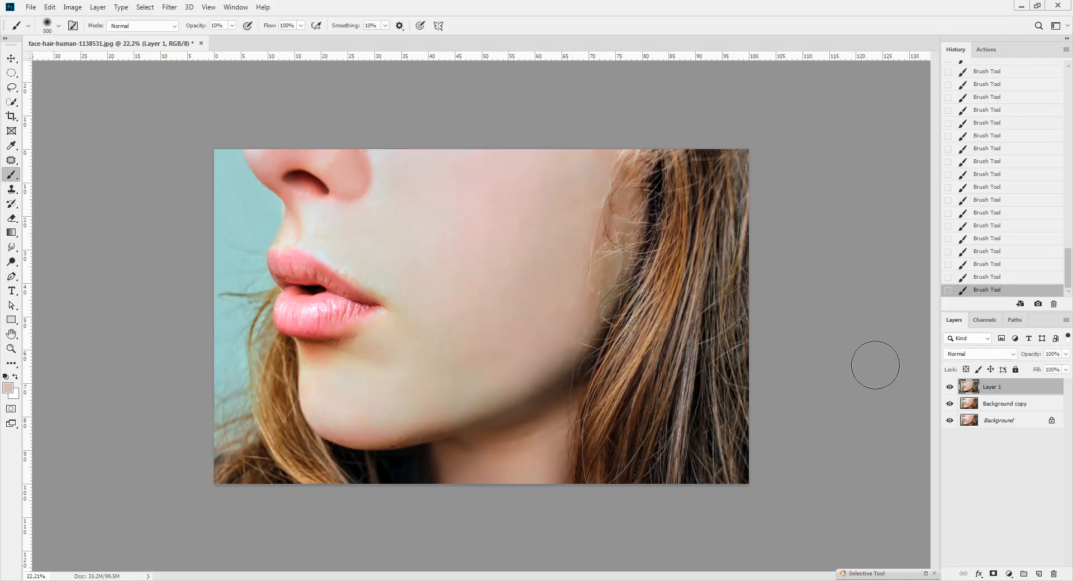
left_click(950, 392)
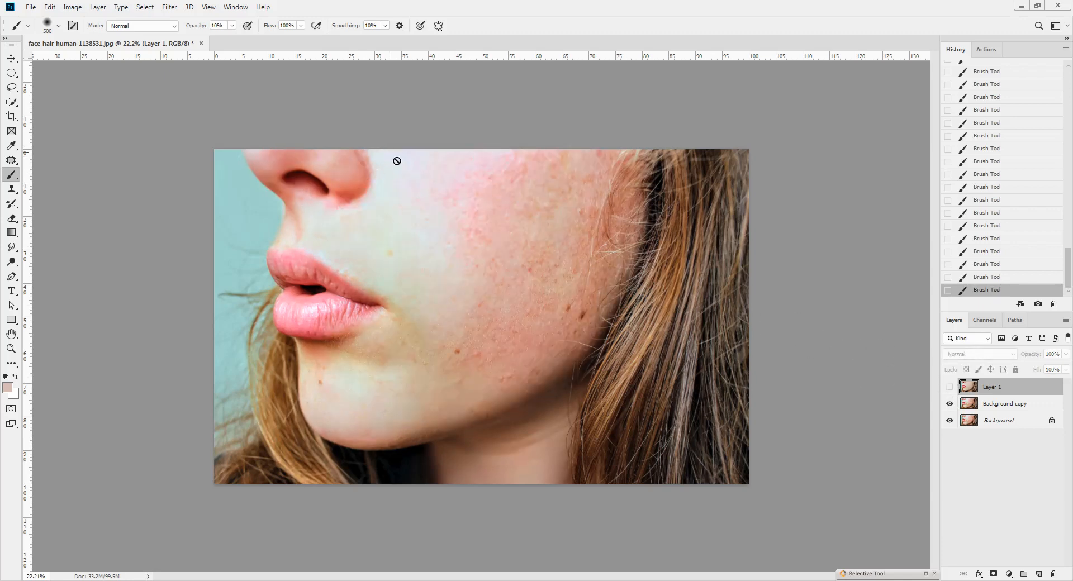
left_click(950, 388)
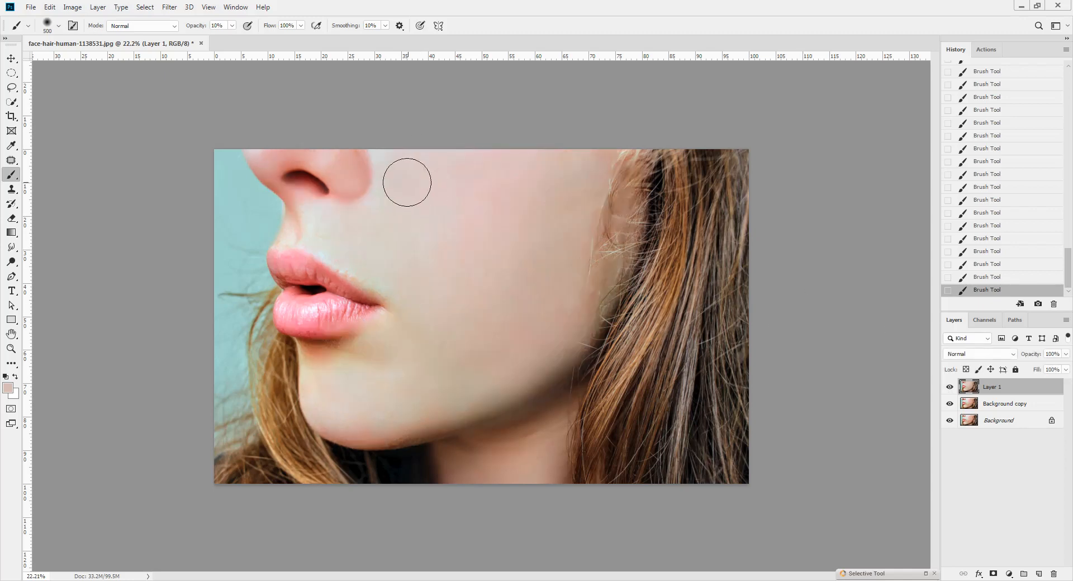
Paint a quick mask at 100% opacity over the upper cheek beside the nose and turn it into a feathered selection.
key("q")
left_click(421, 196)
key("0")
mouse_move(391, 156)
left_mouse_down()
mouse_move(421, 208)
mouse_move(427, 174)
left_mouse_up()
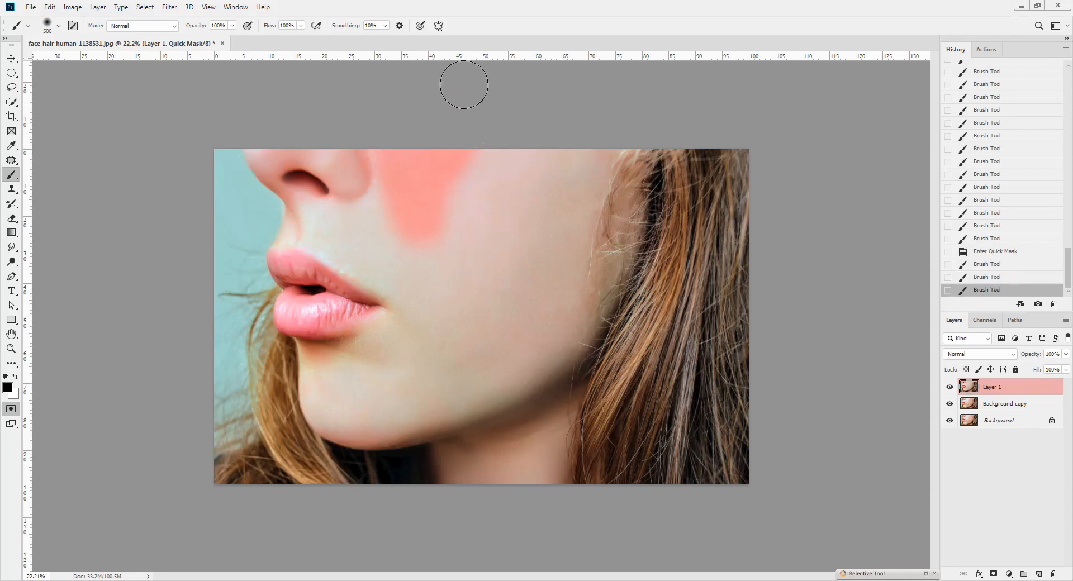
key("q")
key("shift+F6")
key("Return")
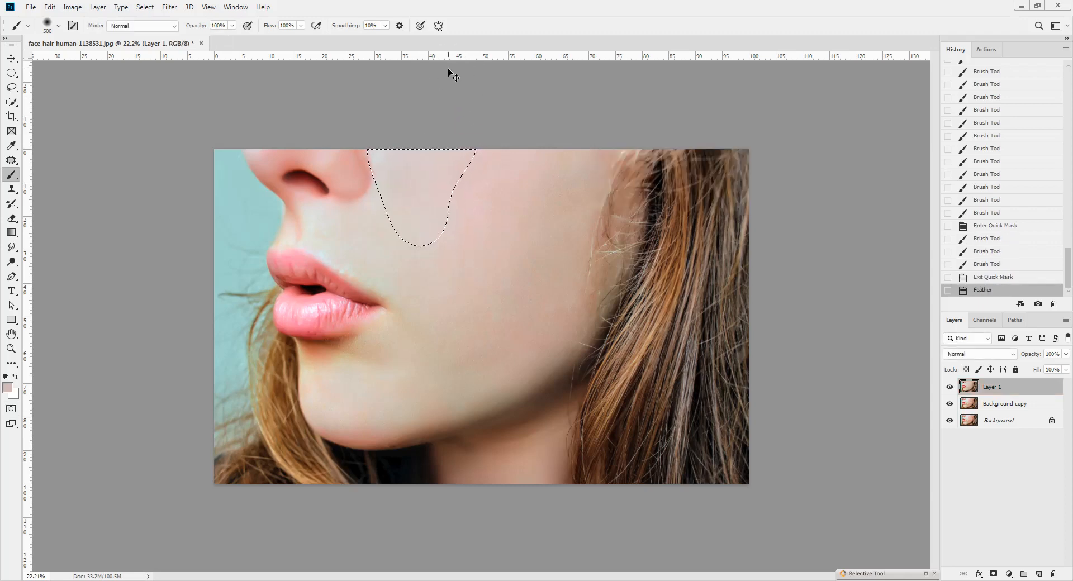
Brighten the selected upper cheek slightly by raising the midtones of the RGB curve.
key("ctrl+m")
left_click(816, 235)
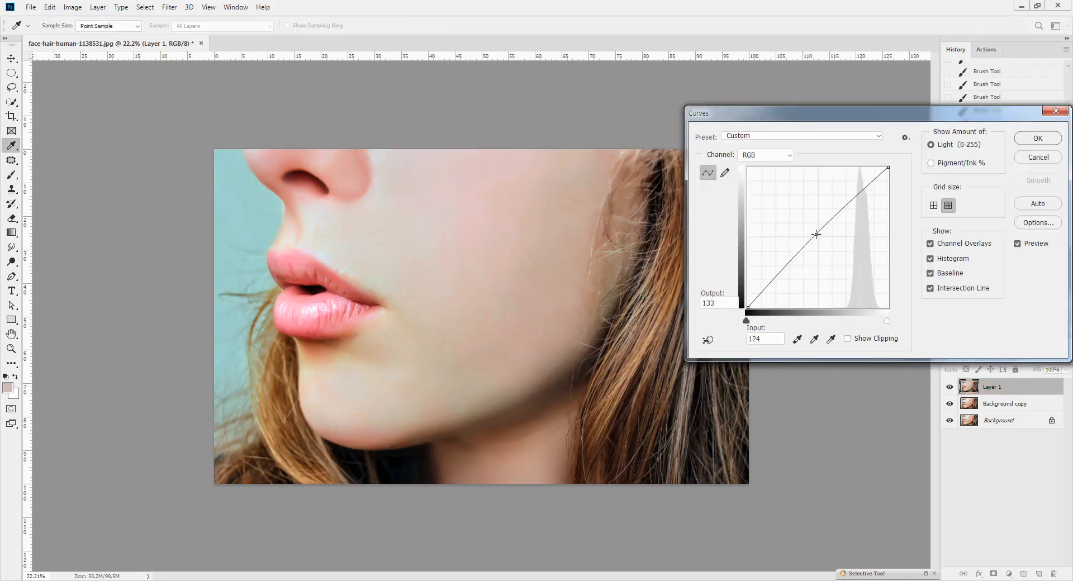
left_click_drag(817, 235, 815, 235)
key("Return")
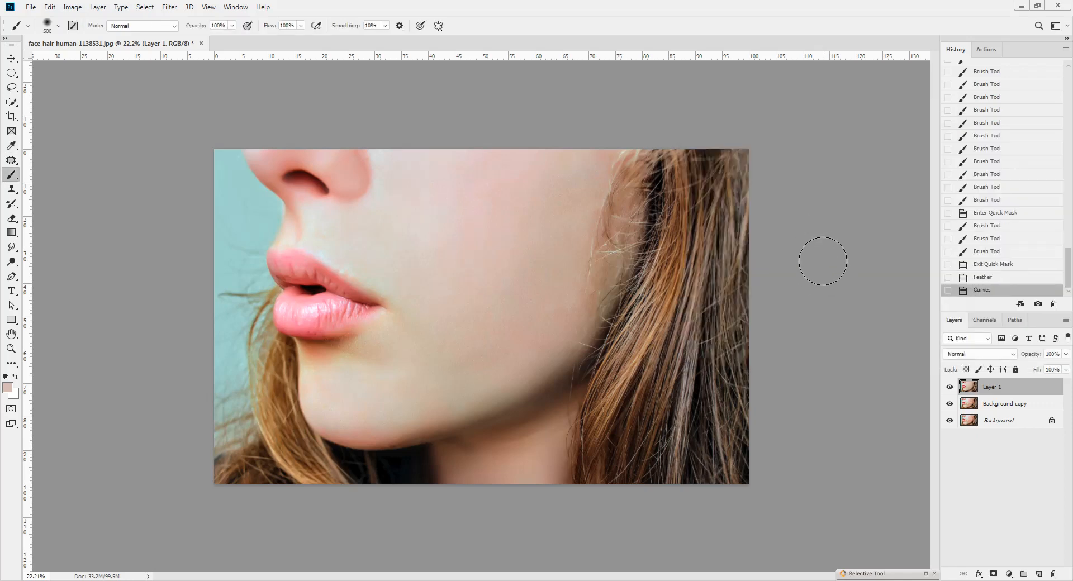
Compare the adjusted upper cheek with the original by toggling the visibility of Layer 1.
left_click(952, 387)
left_click(951, 388)
left_click(951, 388)
scroll(501, 297, "down", 6)
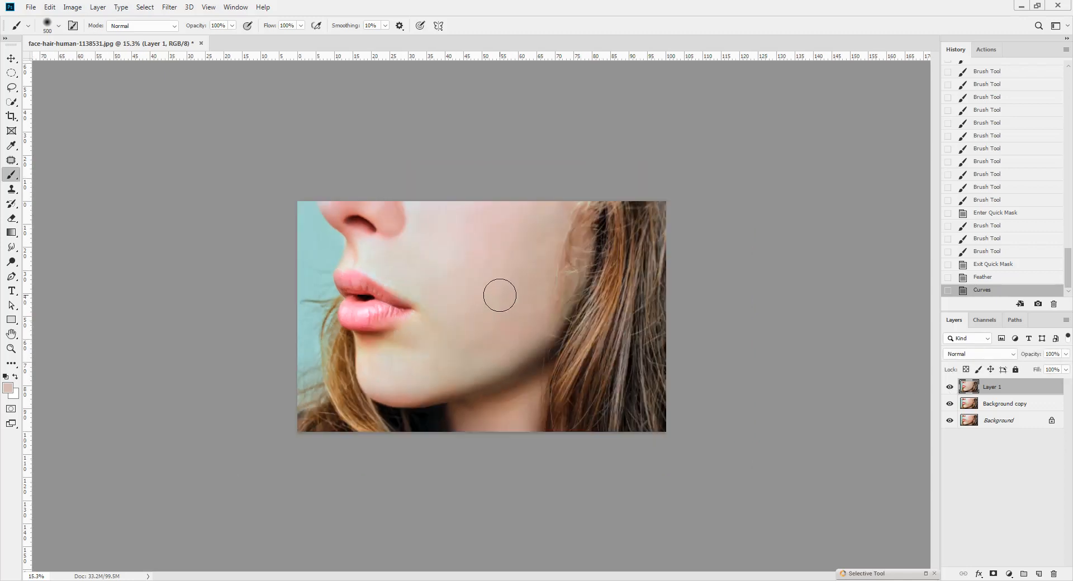
scroll(495, 327, "up", 4)
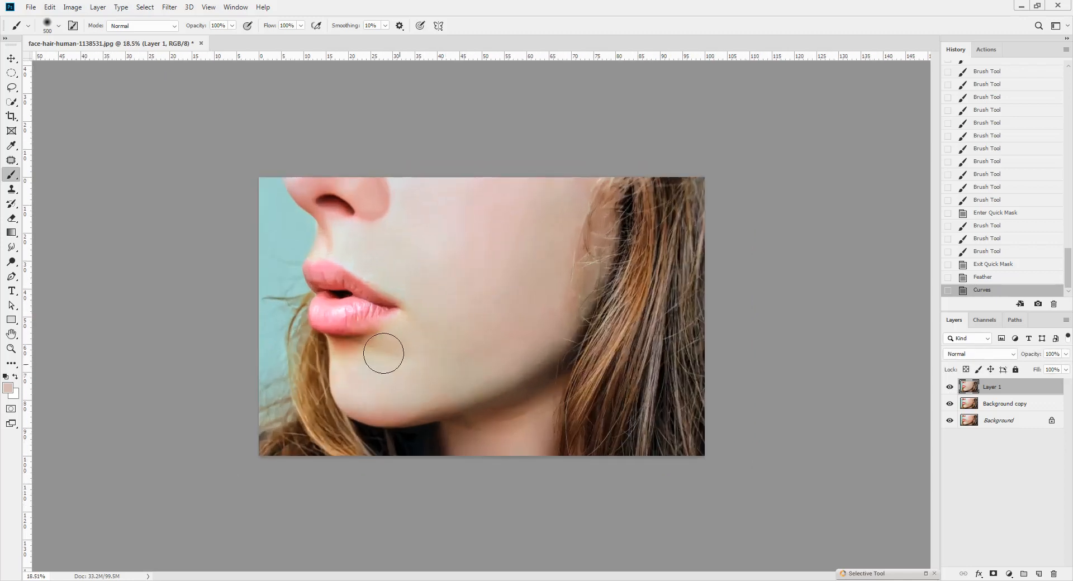
Replace the selection with a quick-masked area from the mouth corner along the jaw, feathered by 30 pixels.
key("ctrl+d")
key("d")
key("q")
key("bracketright")
key("bracketright")
key("bracketright")
left_click(411, 338)
key("bracketleft")
key("bracketleft")
mouse_move(470, 377)
left_mouse_down()
mouse_move(548, 360)
mouse_move(472, 393)
mouse_move(415, 385)
left_mouse_up()
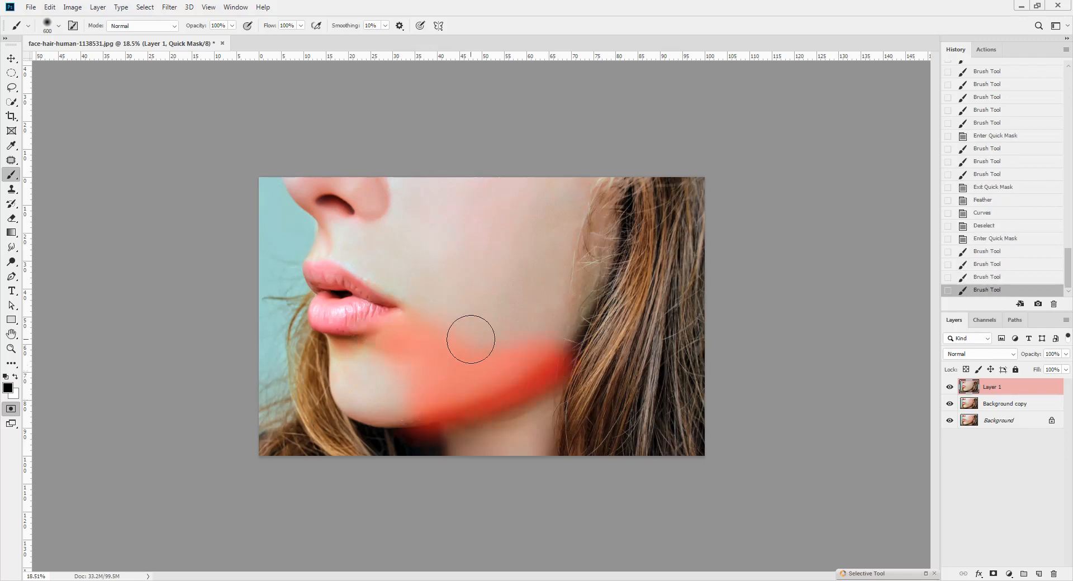
key("q")
key("shift+F6")
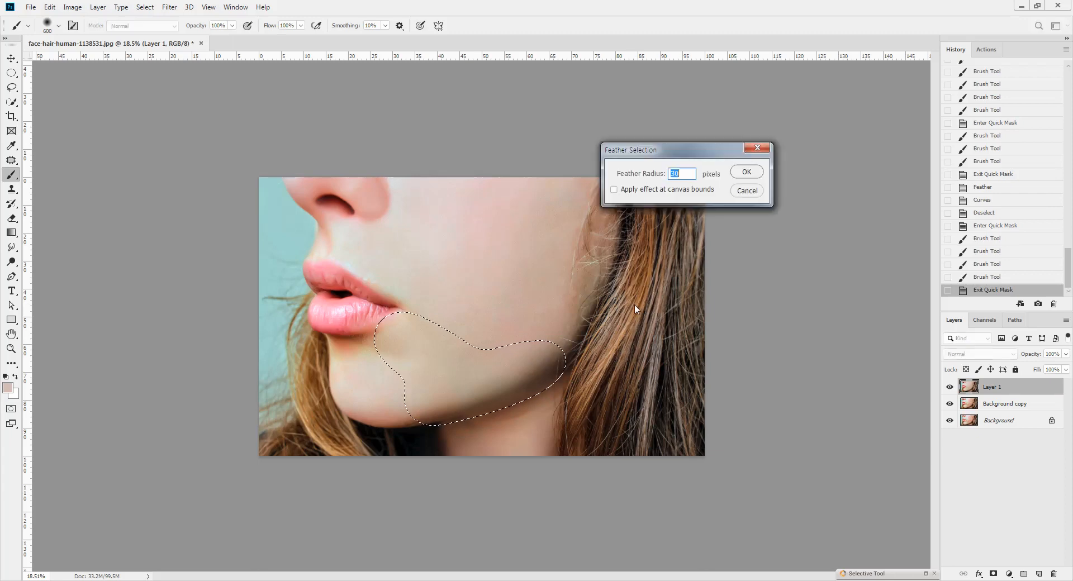
key("Return")
Hide the selection outline and warm the jaw area with Curves, raising the Red channel from input 123 to output 130.
key("ctrl+h")
key("ctrl+m")
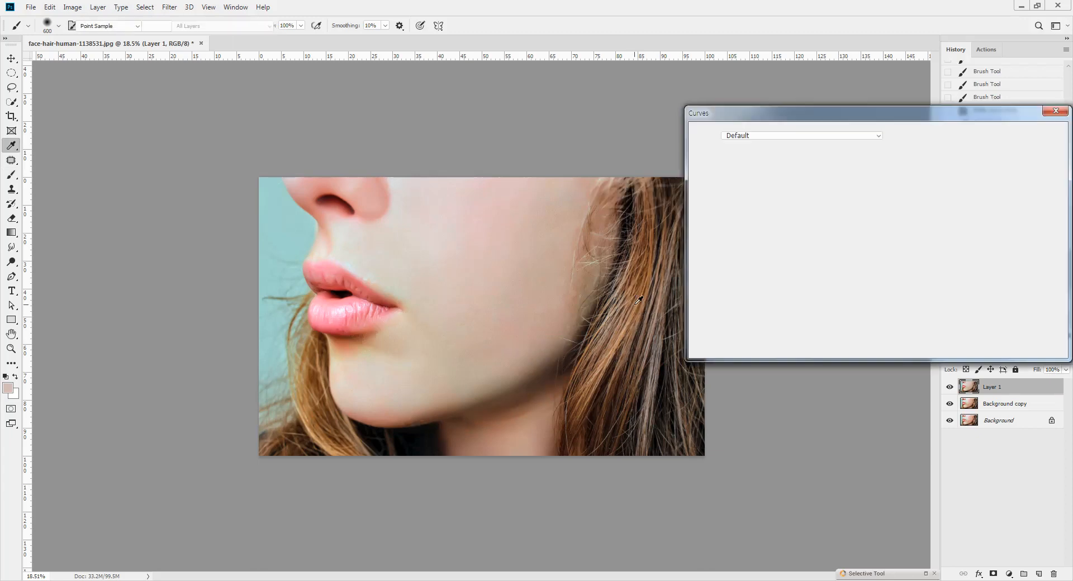
key("alt+3")
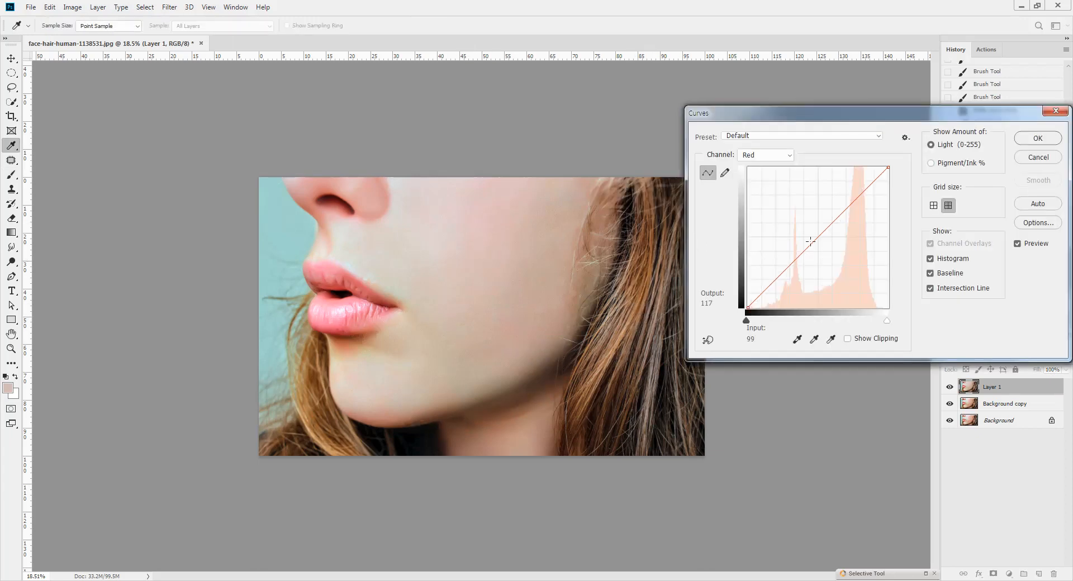
left_click_drag(814, 244, 816, 236)
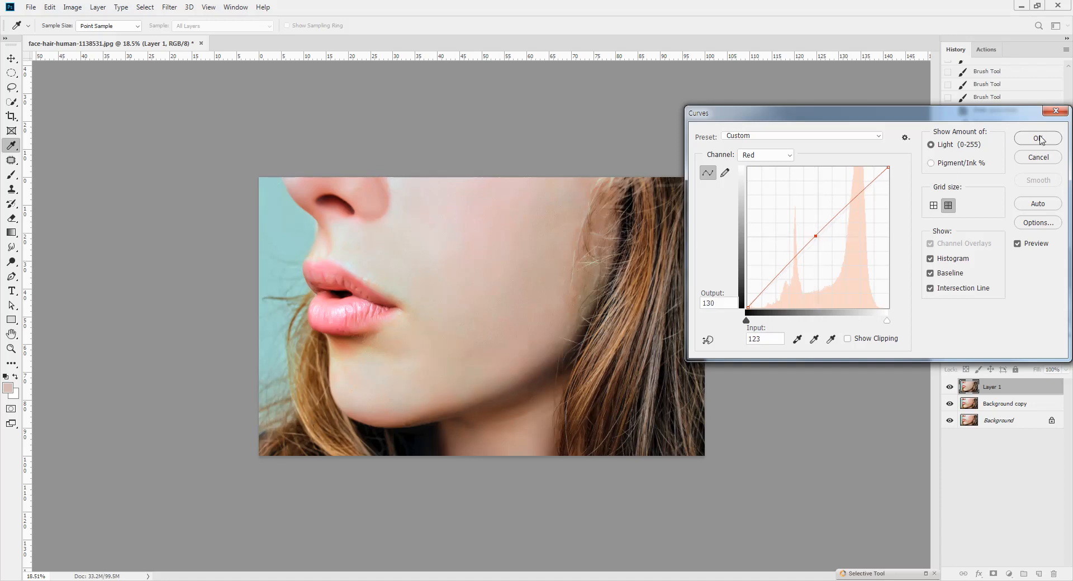
left_click(1041, 139)
scroll(558, 264, "down", 3)
scroll(475, 302, "down", 1)
scroll(477, 299, "up", 2)
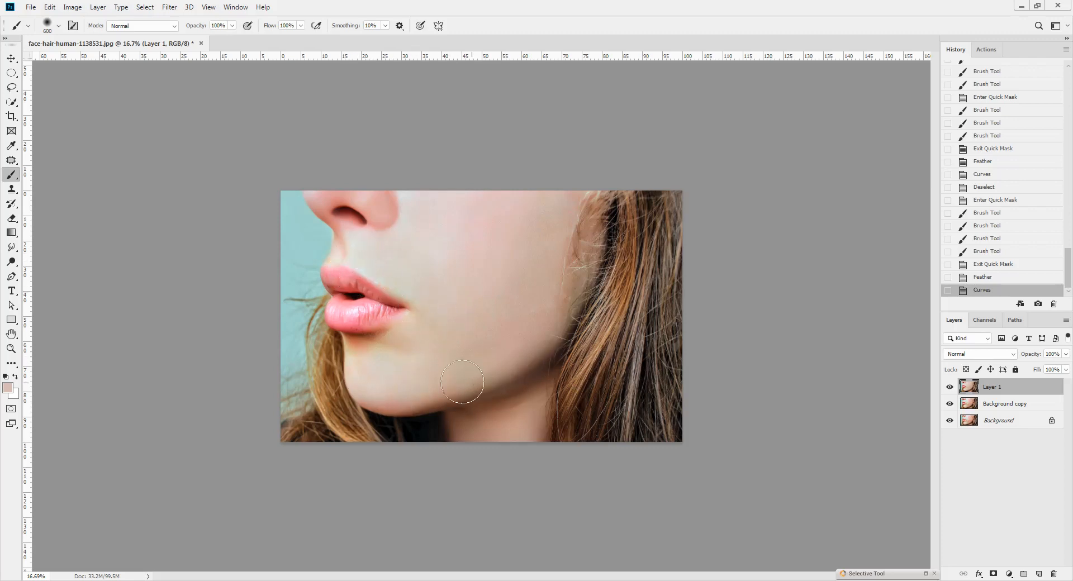
scroll(510, 342, "down", 3)
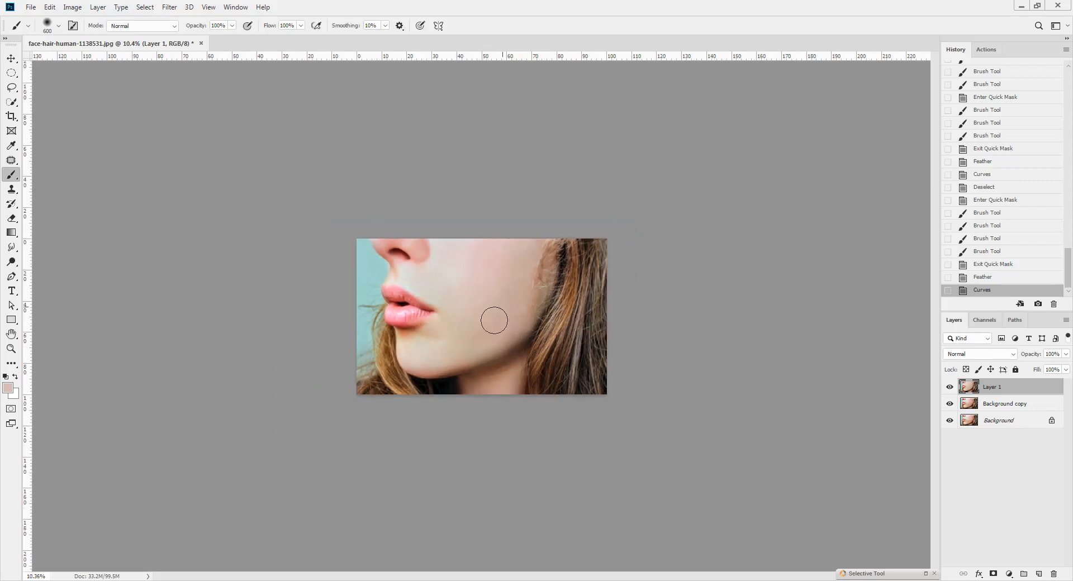
scroll(715, 301, "up", 2)
scroll(715, 301, "up", 1)
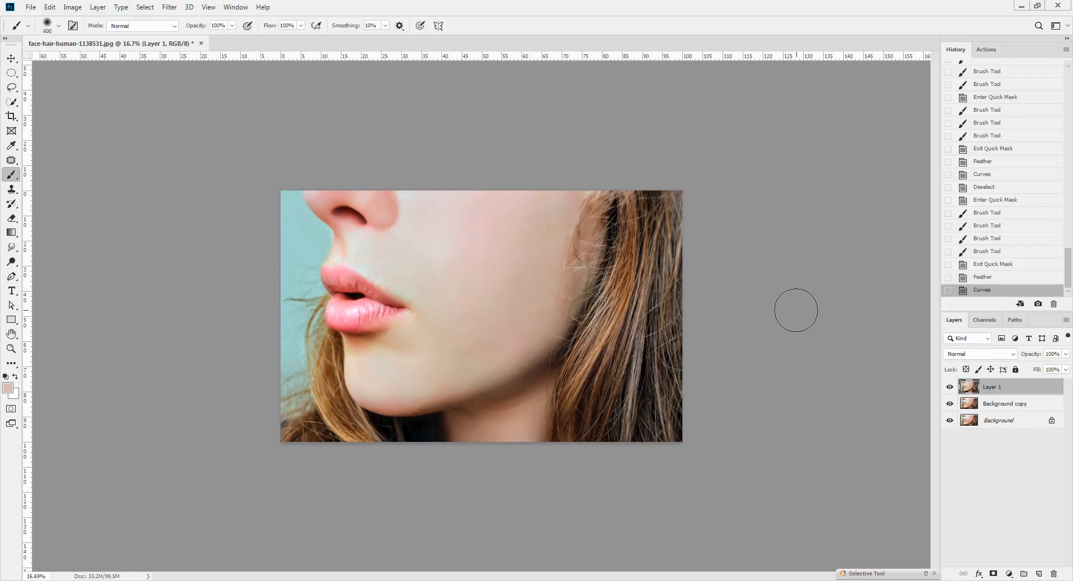
Deselect, then paint a quick mask from below the mouth corner diagonally to the jaw and convert it to a feathered selection.
key("ctrl+d")
key("q")
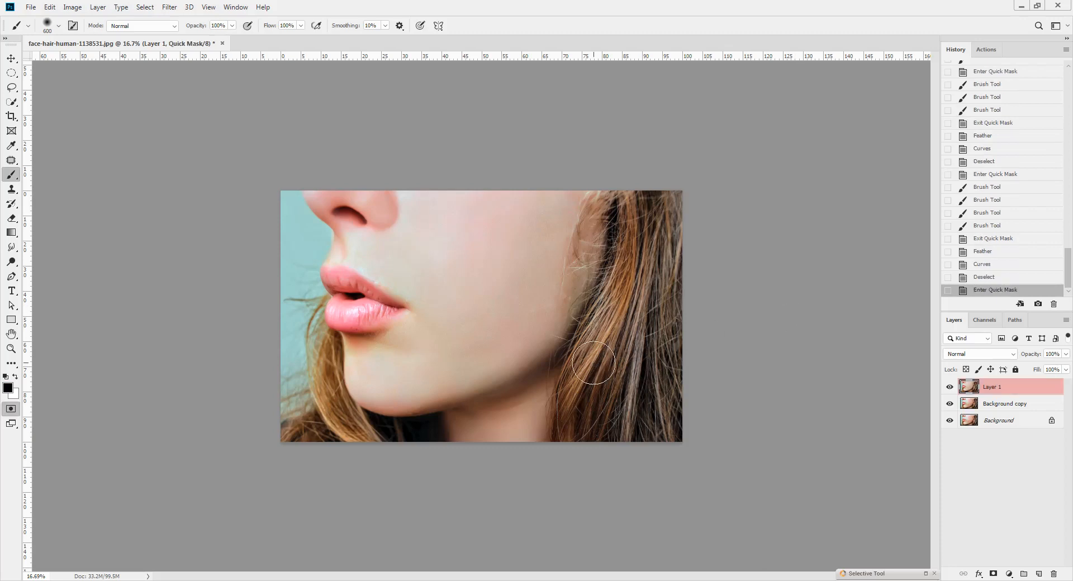
key("bracketleft")
mouse_move(441, 354)
left_mouse_down()
mouse_move(485, 378)
mouse_move(416, 336)
mouse_move(386, 335)
left_mouse_up()
key("q")
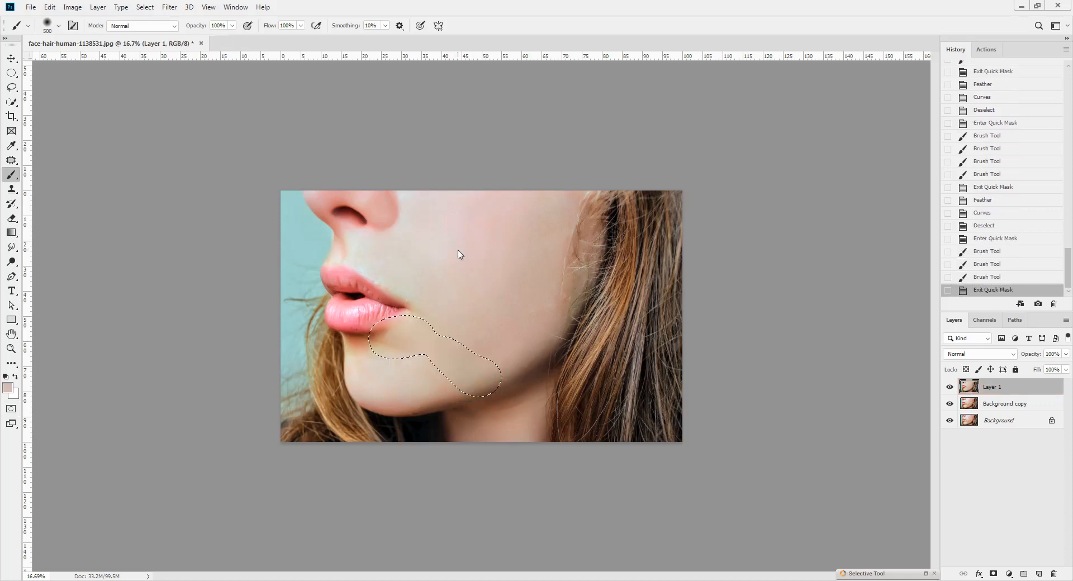
key("shift+F6")
key("Return")
Warm the masked skin below the mouth with Curves, raising the Red channel from input 120 to output 131, and deselect.
key("ctrl+m")
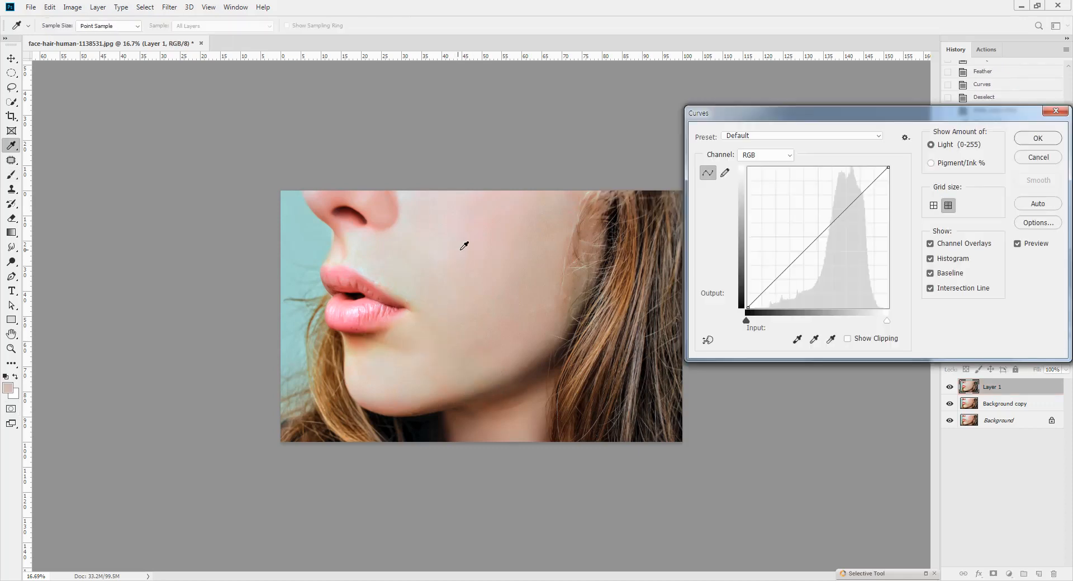
key("alt+3")
left_click(815, 235)
left_click_drag(816, 235, 814, 235)
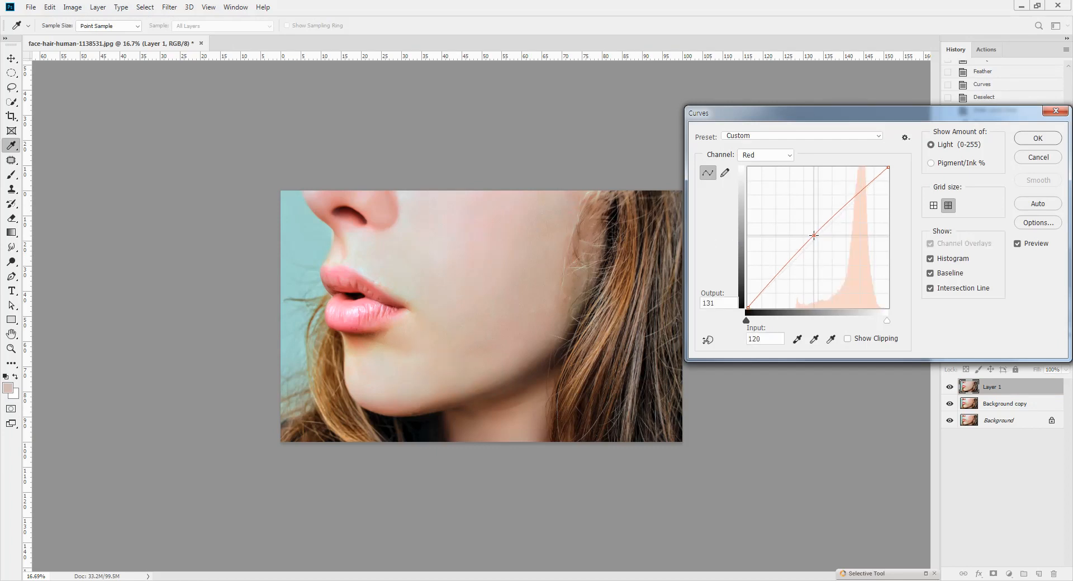
left_click(1041, 139)
key("b")
scroll(677, 236, "down", 2)
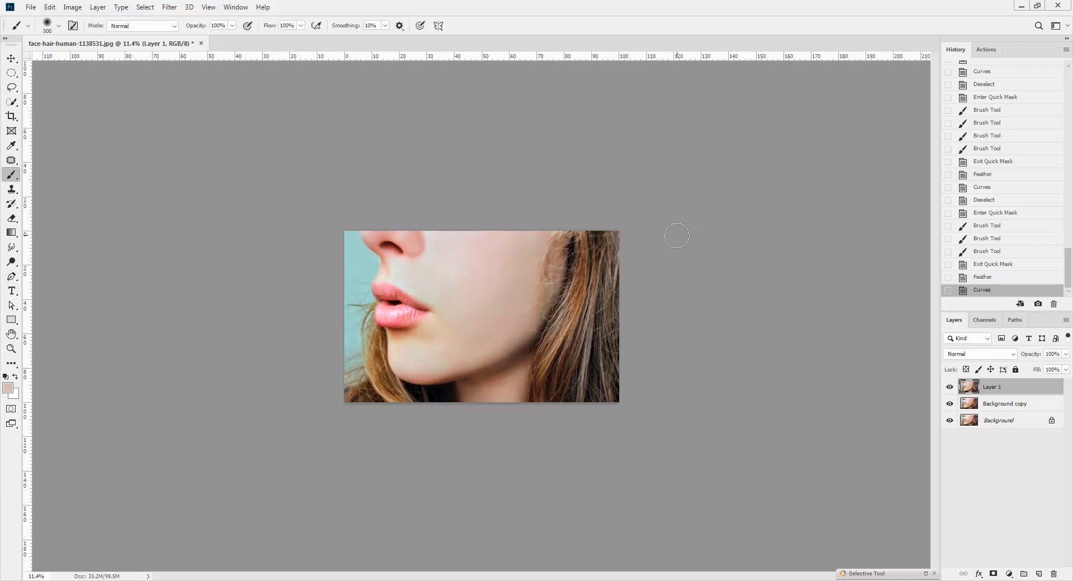
key("l")
key("ctrl+d")
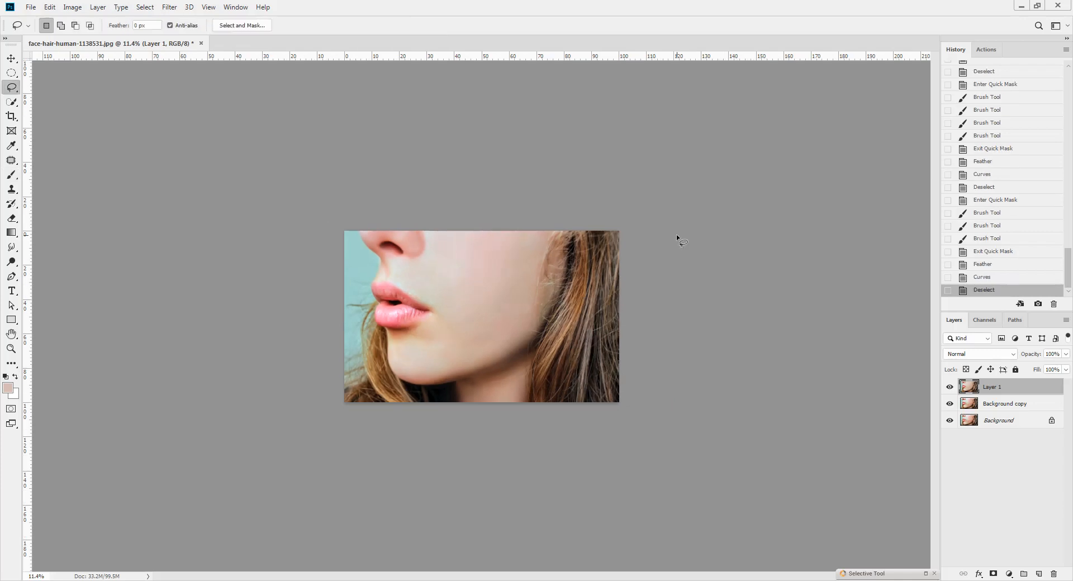
Check the whole retouch against the original skin by hiding and showing Layer 1 twice.
scroll(724, 284, "up", 3)
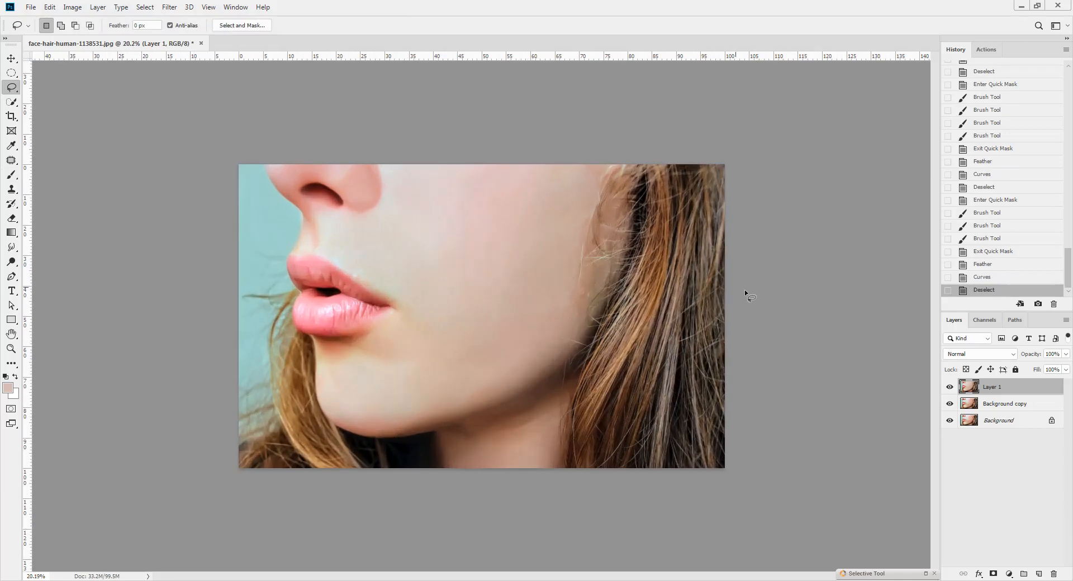
left_click(950, 388)
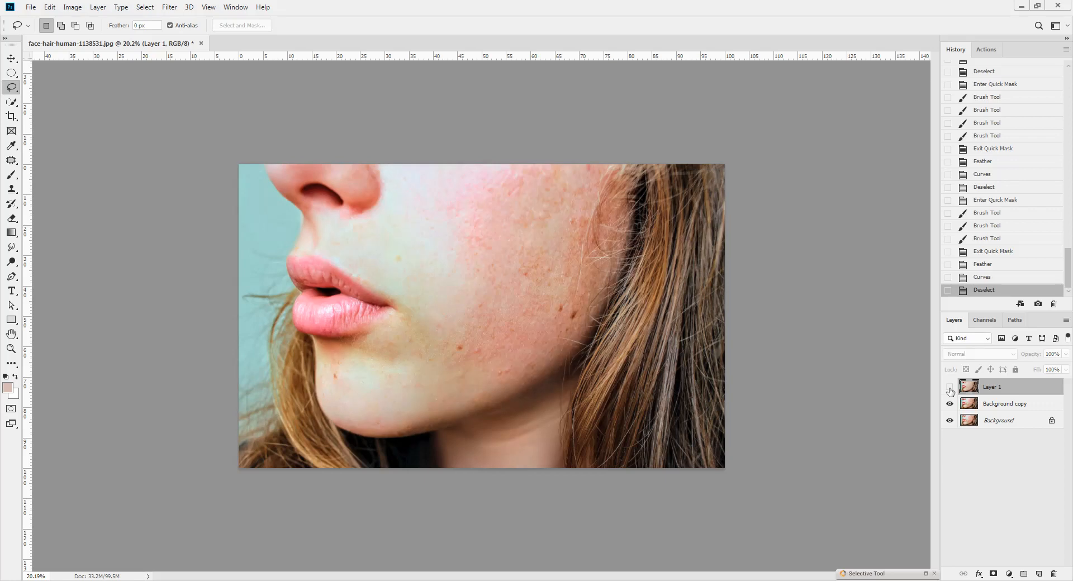
left_click(950, 388)
left_click(949, 388)
left_click(950, 388)
scroll(696, 332, "down", 1)
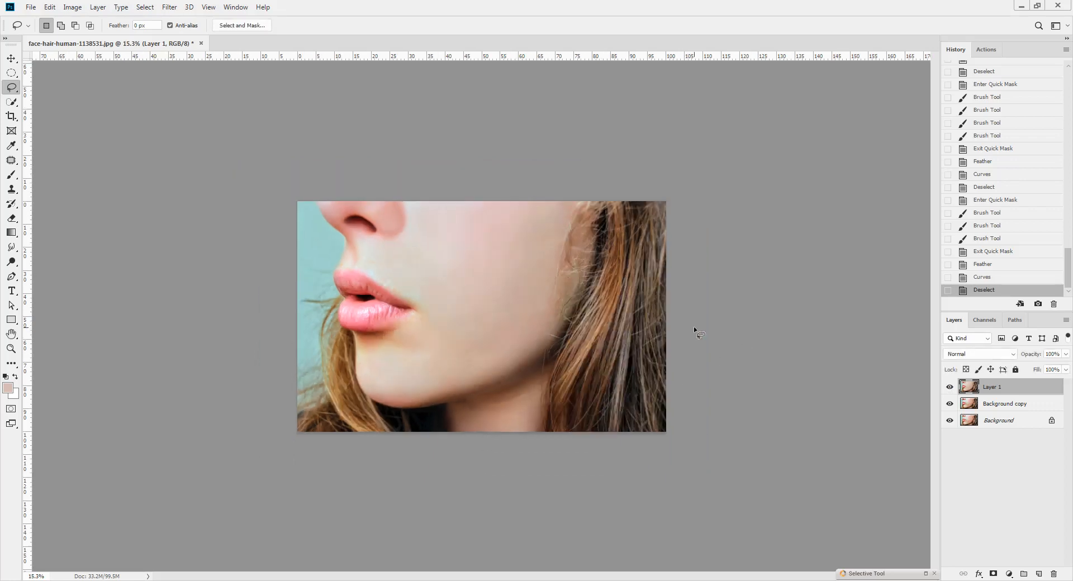